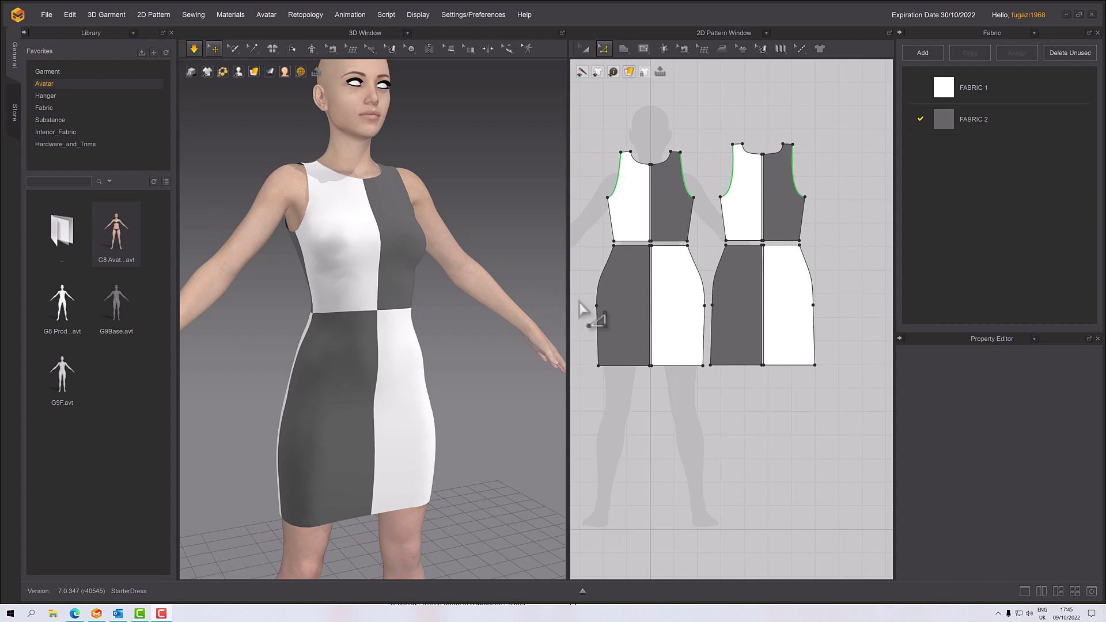
Step: Select all eight skirt and bodice panels, dark and white, in the 2D window
{"action": "left_click", "coordinate": [585, 49]}
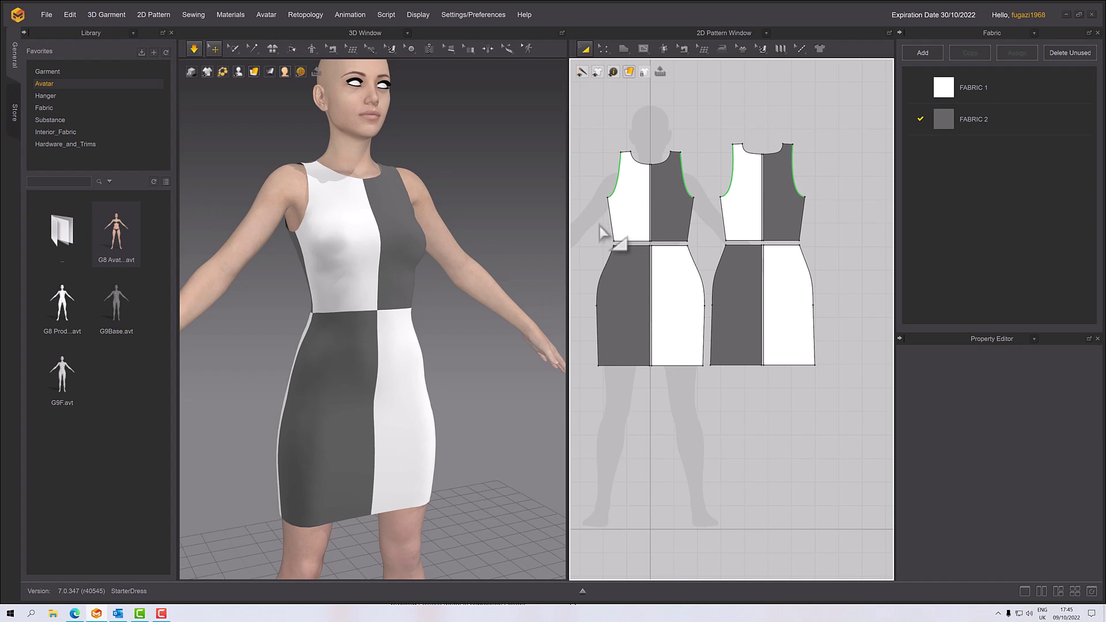
{"action": "left_click", "coordinate": [613, 288]}
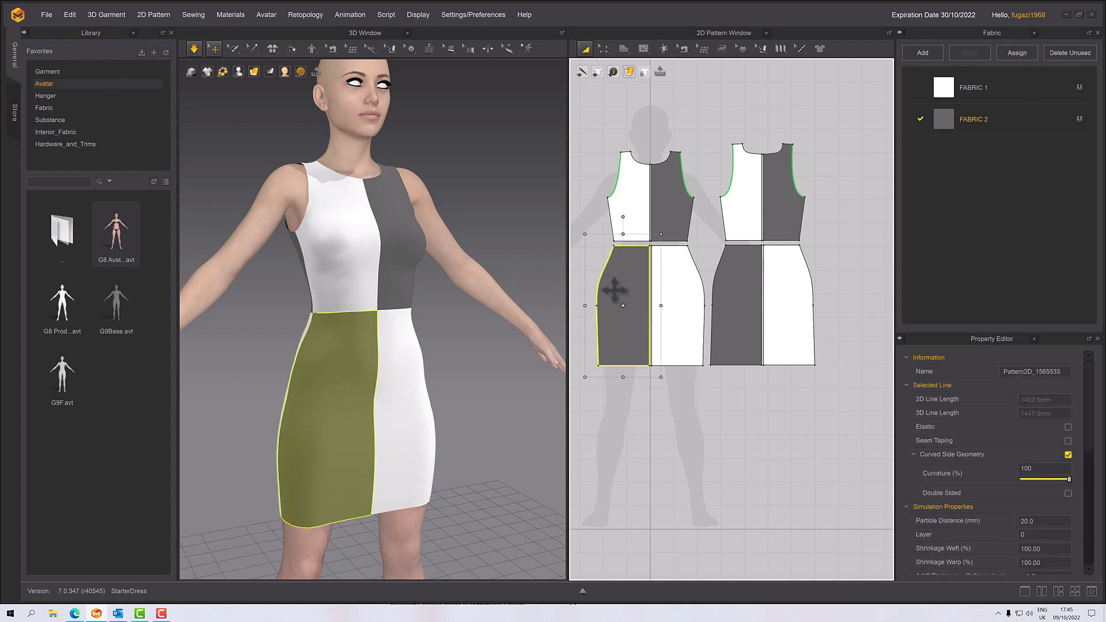
{"action": "left_click", "coordinate": [689, 288], "text": "shift"}
{"action": "left_click", "coordinate": [749, 287], "text": "shift"}
{"action": "left_click", "coordinate": [778, 279], "text": "shift"}
{"action": "left_click", "coordinate": [785, 212], "text": "shift"}
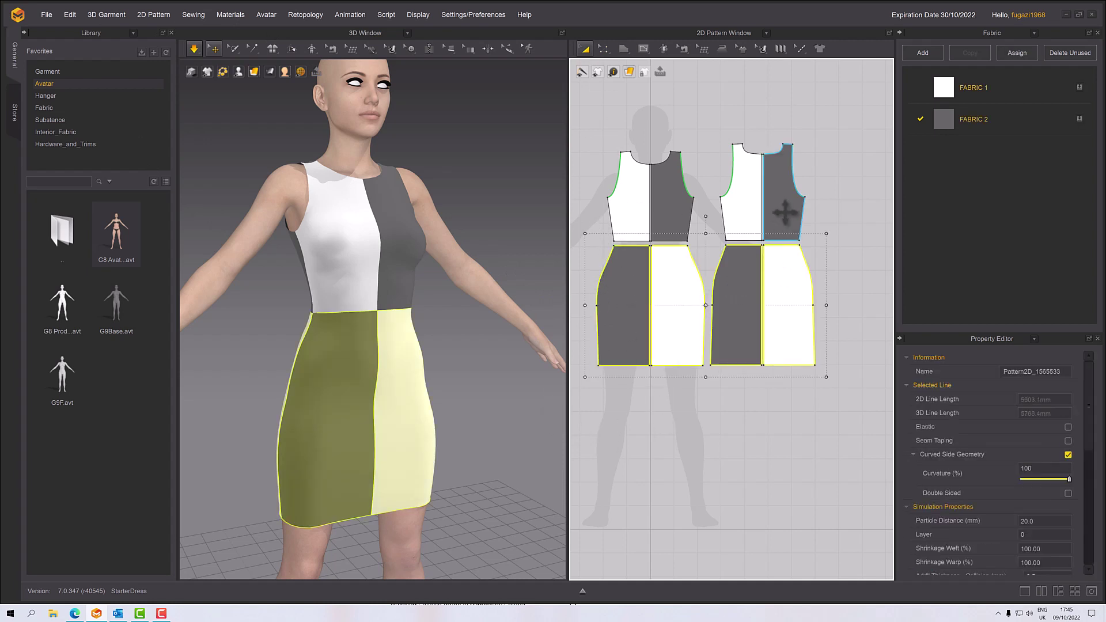
{"action": "left_click", "coordinate": [743, 208], "text": "shift"}
{"action": "left_click", "coordinate": [681, 208], "text": "shift"}
{"action": "left_click", "coordinate": [637, 205], "text": "shift"}
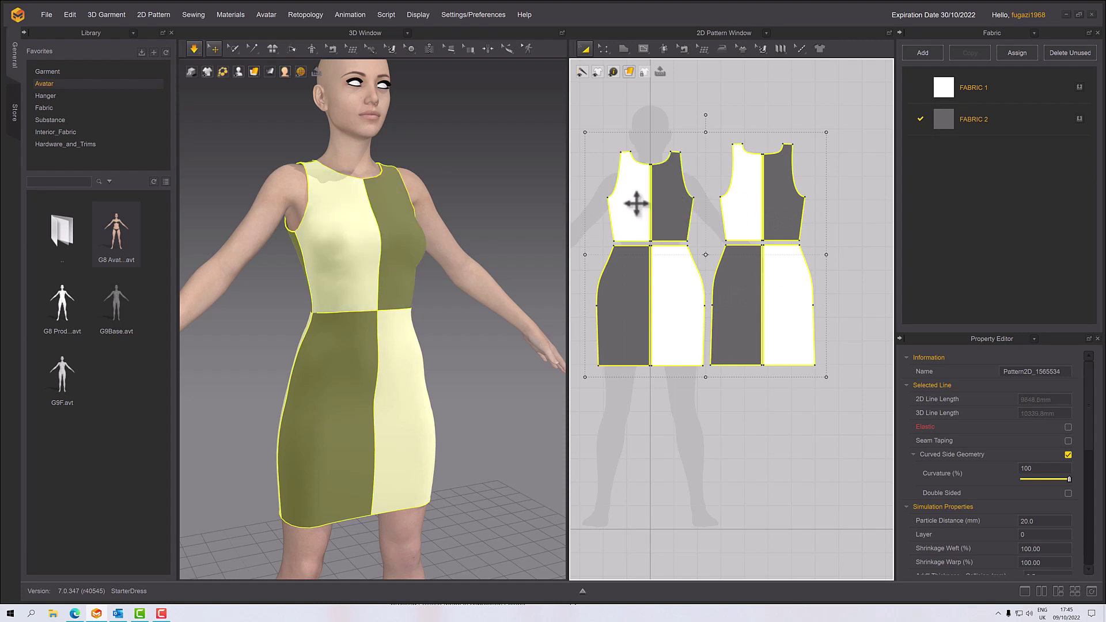
Step: Bring up the pattern context menu for the whole selected dress
{"action": "scroll", "coordinate": [317, 300], "scroll_direction": "down", "scroll_amount": 1}
{"action": "scroll", "coordinate": [318, 289], "scroll_direction": "up", "scroll_amount": 3}
{"action": "right_click", "coordinate": [319, 269]}
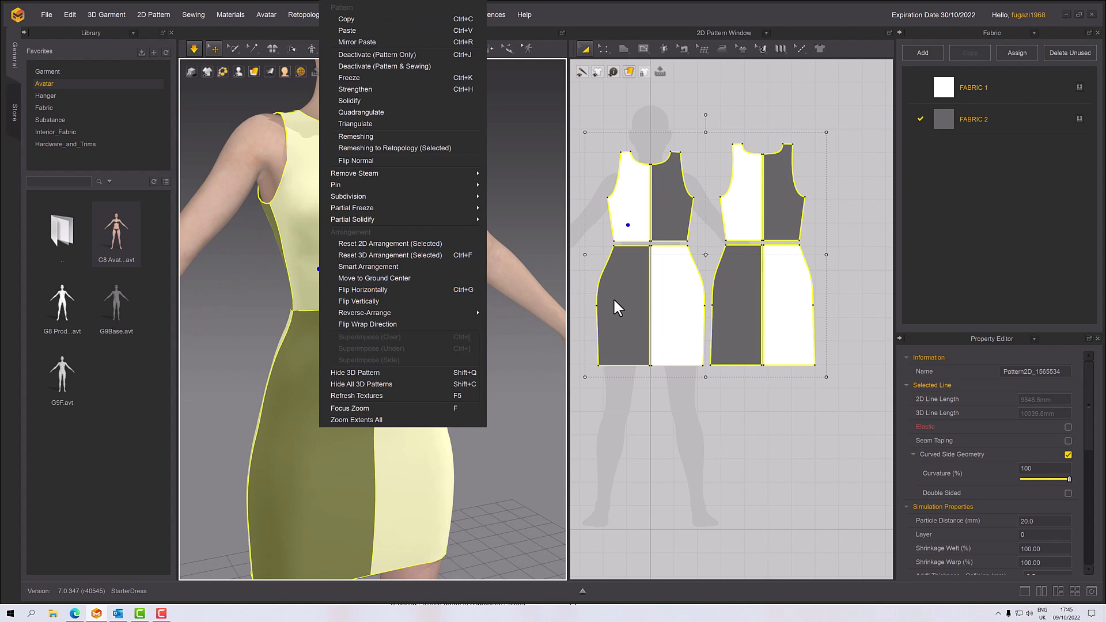
{"action": "left_click", "coordinate": [630, 296]}
{"action": "right_click", "coordinate": [629, 296]}
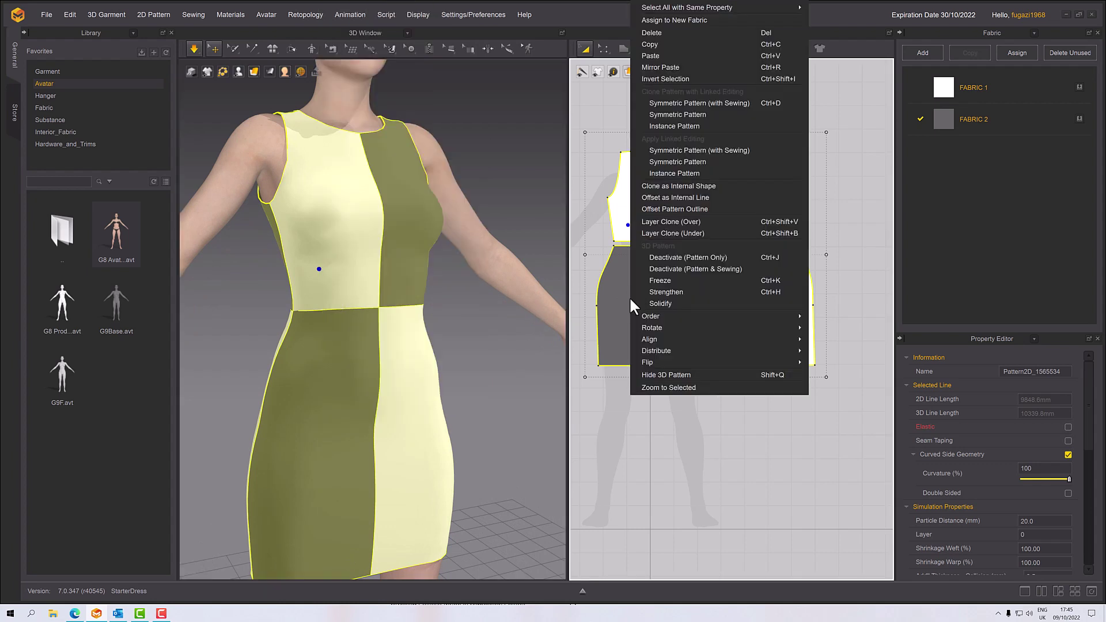
Step: Make a Layer Clone (Over) of the dress pattern and place it below the originals
{"action": "left_click", "coordinate": [660, 221]}
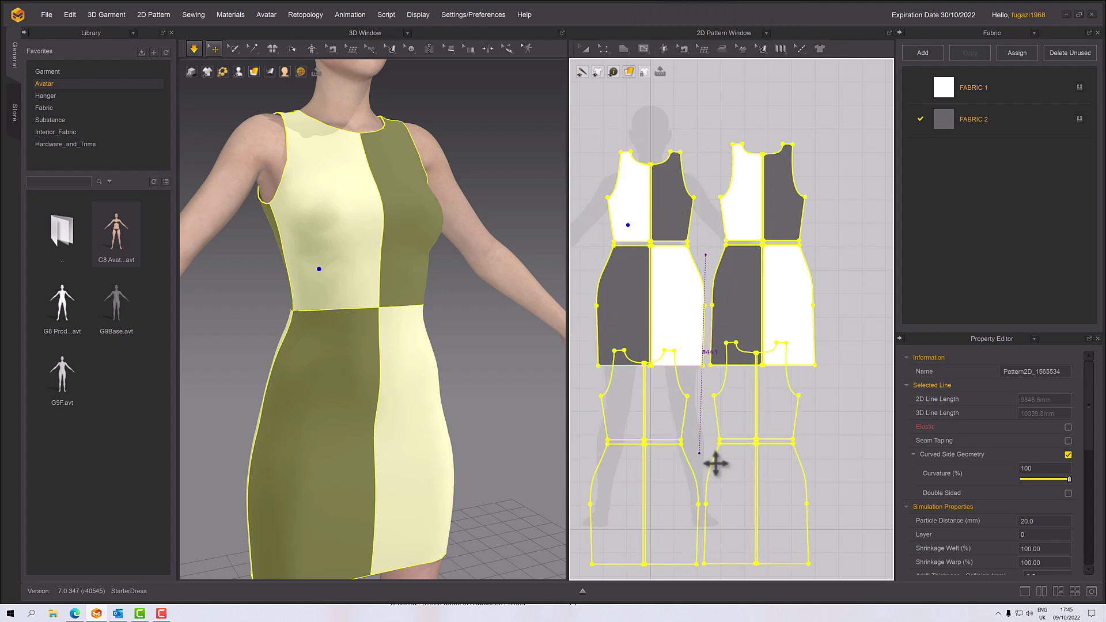
{"action": "left_click", "coordinate": [706, 486]}
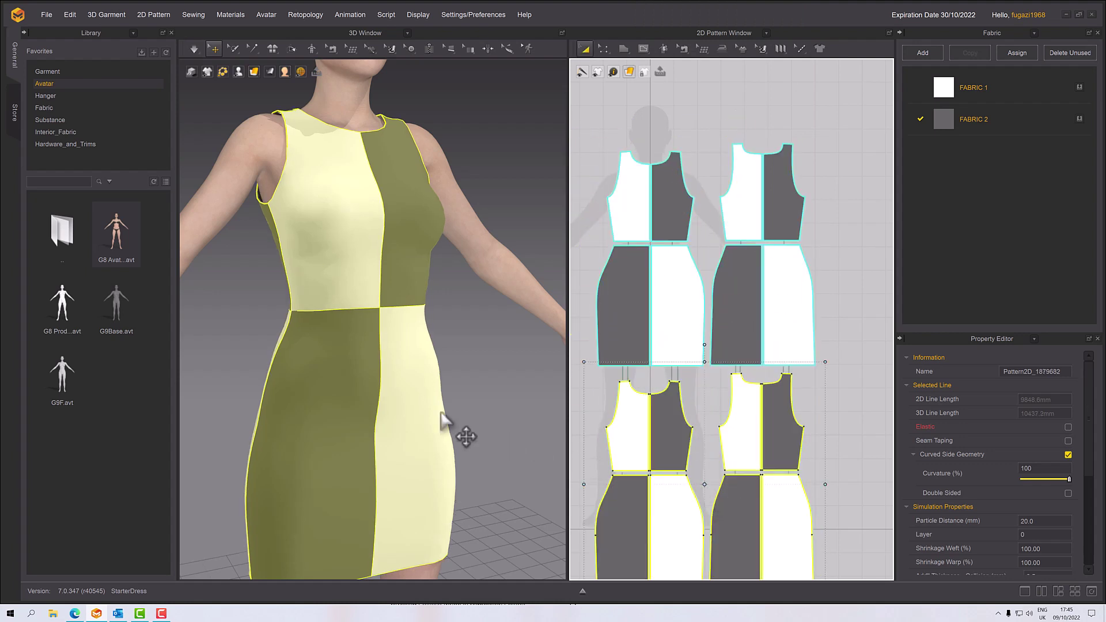
{"action": "right_click_drag", "start_coordinate": [388, 388], "coordinate": [424, 380]}
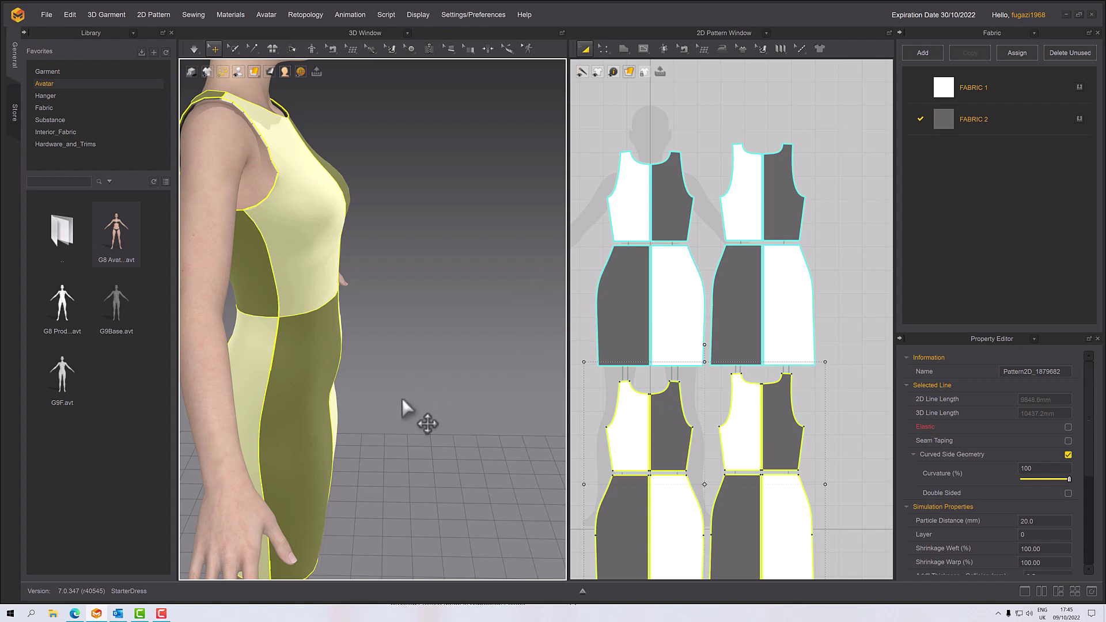
{"action": "scroll", "coordinate": [410, 415], "scroll_direction": "up", "scroll_amount": 2}
{"action": "mouse_move", "coordinate": [411, 415]}
{"action": "right_mouse_down"}
{"action": "mouse_move", "coordinate": [390, 375]}
{"action": "mouse_move", "coordinate": [420, 395]}
{"action": "right_mouse_up"}
Step: Inspect the cloned layer on the avatar and select the front bodice piece
{"action": "left_click", "coordinate": [484, 354]}
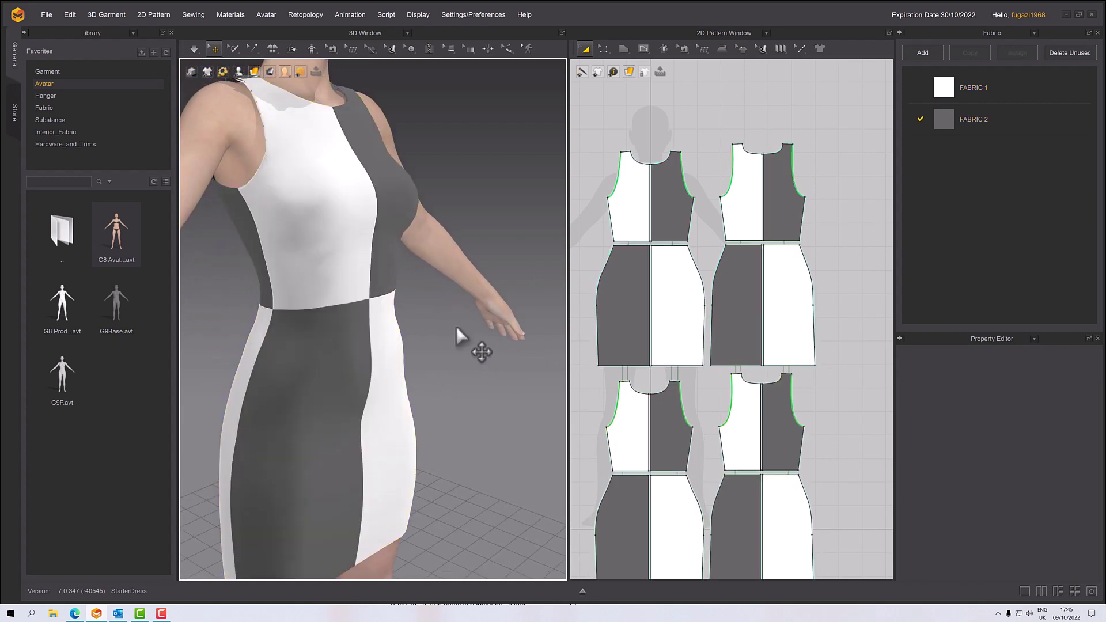
{"action": "scroll", "coordinate": [487, 358], "scroll_direction": "up", "scroll_amount": 3}
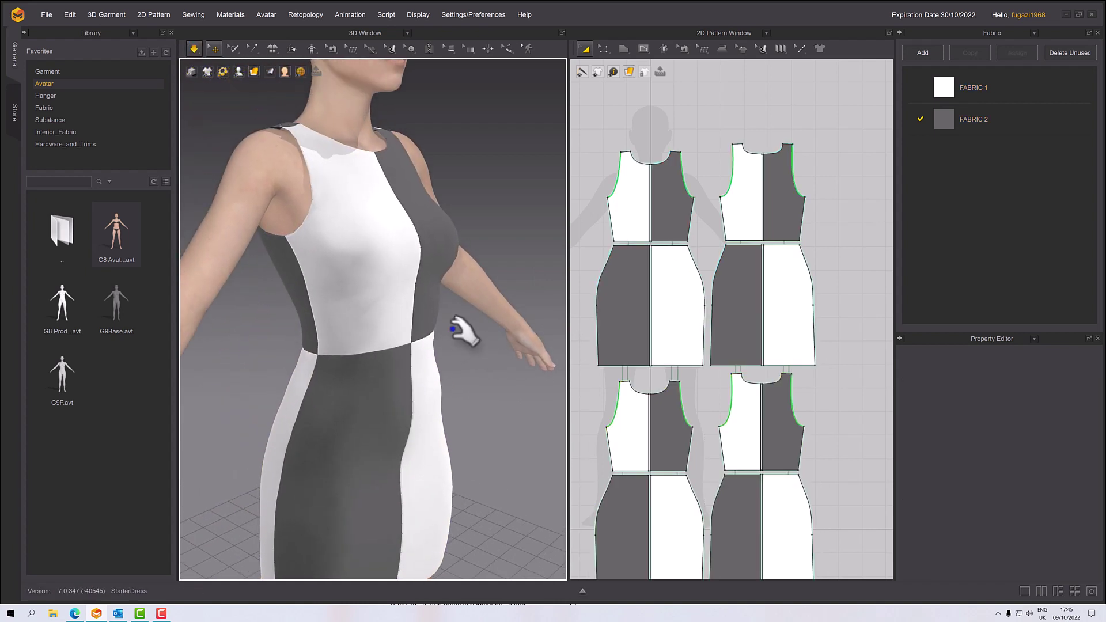
{"action": "right_click_drag", "start_coordinate": [459, 331], "coordinate": [475, 326]}
{"action": "scroll", "coordinate": [406, 317], "scroll_direction": "up", "scroll_amount": 8}
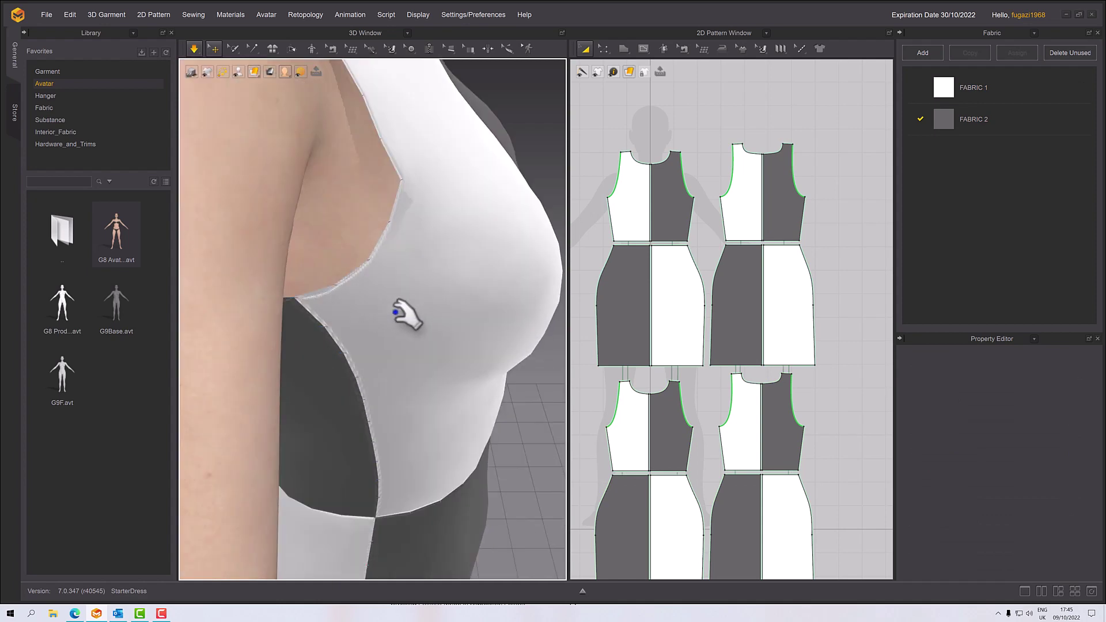
{"action": "right_click_drag", "start_coordinate": [395, 310], "coordinate": [386, 306]}
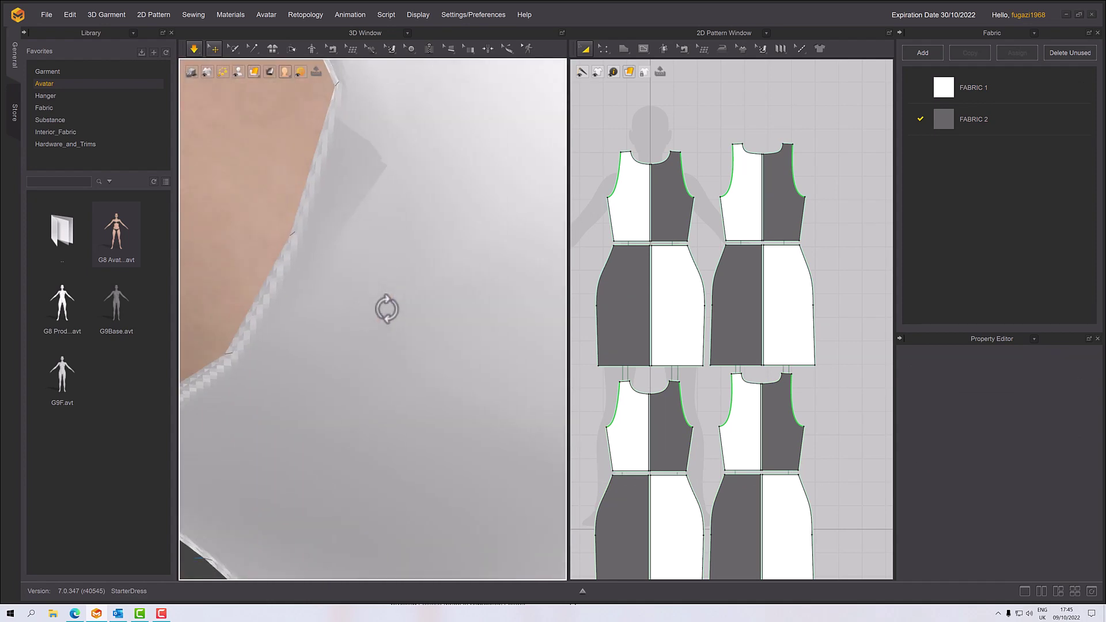
{"action": "left_click", "coordinate": [392, 307]}
{"action": "scroll", "coordinate": [409, 320], "scroll_direction": "down", "scroll_amount": 6}
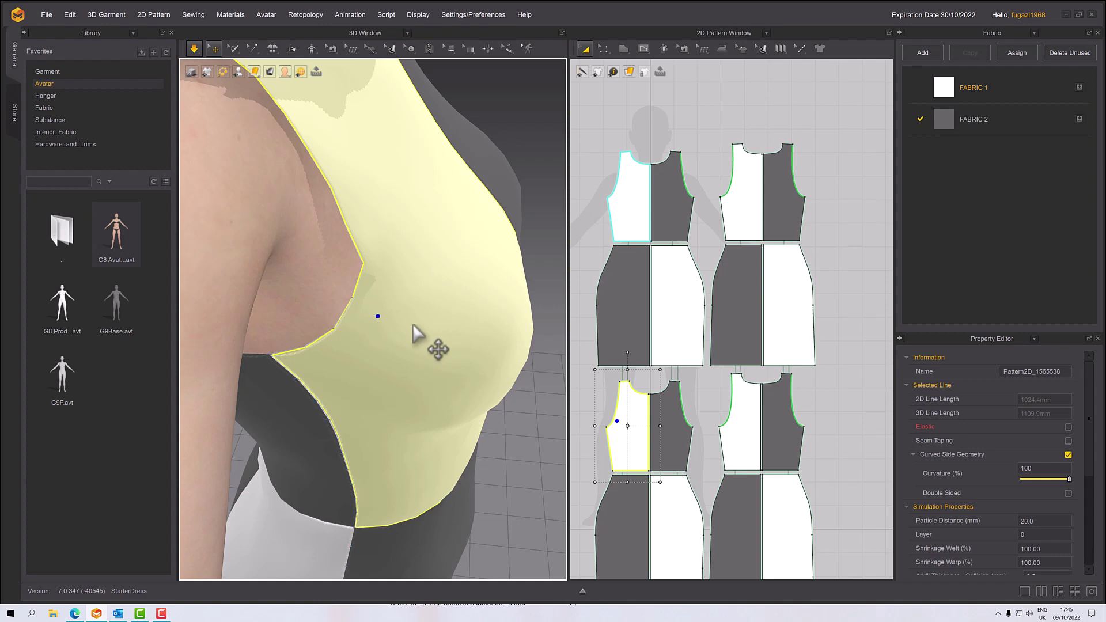
{"action": "mouse_move", "coordinate": [455, 352]}
{"action": "right_mouse_down"}
{"action": "mouse_move", "coordinate": [425, 306]}
{"action": "mouse_move", "coordinate": [441, 331]}
{"action": "mouse_move", "coordinate": [384, 331]}
{"action": "mouse_move", "coordinate": [407, 402]}
{"action": "mouse_move", "coordinate": [400, 328]}
{"action": "mouse_move", "coordinate": [388, 323]}
{"action": "mouse_move", "coordinate": [450, 339]}
{"action": "mouse_move", "coordinate": [495, 334]}
{"action": "mouse_move", "coordinate": [520, 357]}
{"action": "mouse_move", "coordinate": [372, 334]}
{"action": "mouse_move", "coordinate": [392, 313]}
{"action": "mouse_move", "coordinate": [452, 346]}
{"action": "right_mouse_up"}
{"action": "left_click", "coordinate": [426, 316]}
{"action": "scroll", "coordinate": [405, 346], "scroll_direction": "down", "scroll_amount": 3}
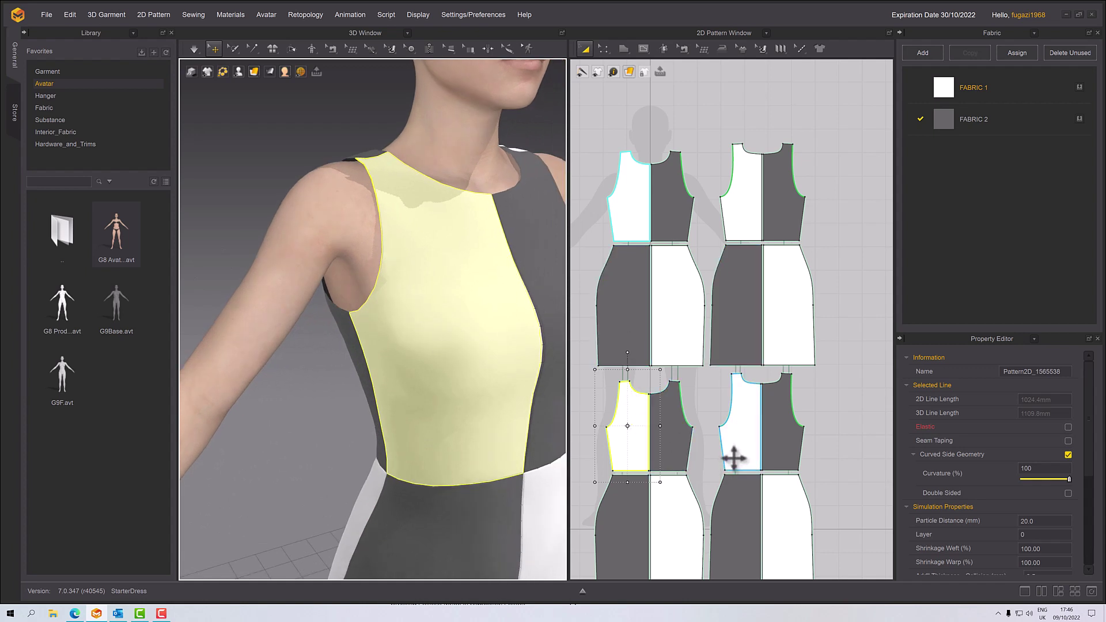
Step: Select all six cloned skirt and bodice pieces
{"action": "right_click_drag", "start_coordinate": [733, 454], "coordinate": [774, 352]}
{"action": "left_click", "coordinate": [650, 416], "text": "shift"}
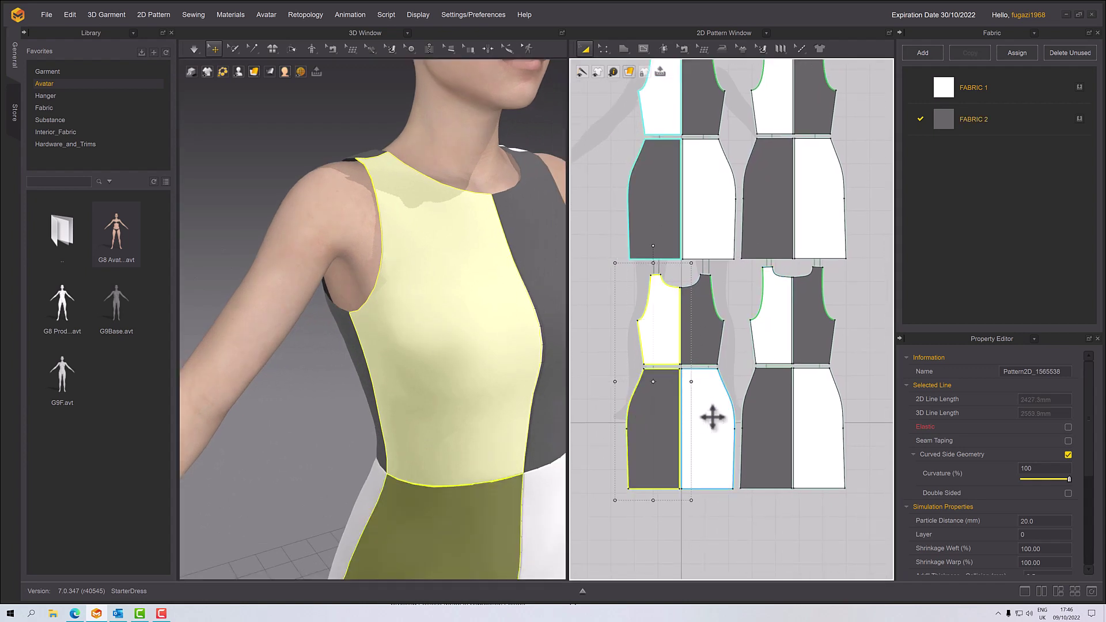
{"action": "left_click", "coordinate": [701, 347], "text": "shift"}
{"action": "left_click", "coordinate": [781, 328], "text": "shift"}
{"action": "left_click", "coordinate": [807, 329], "text": "shift"}
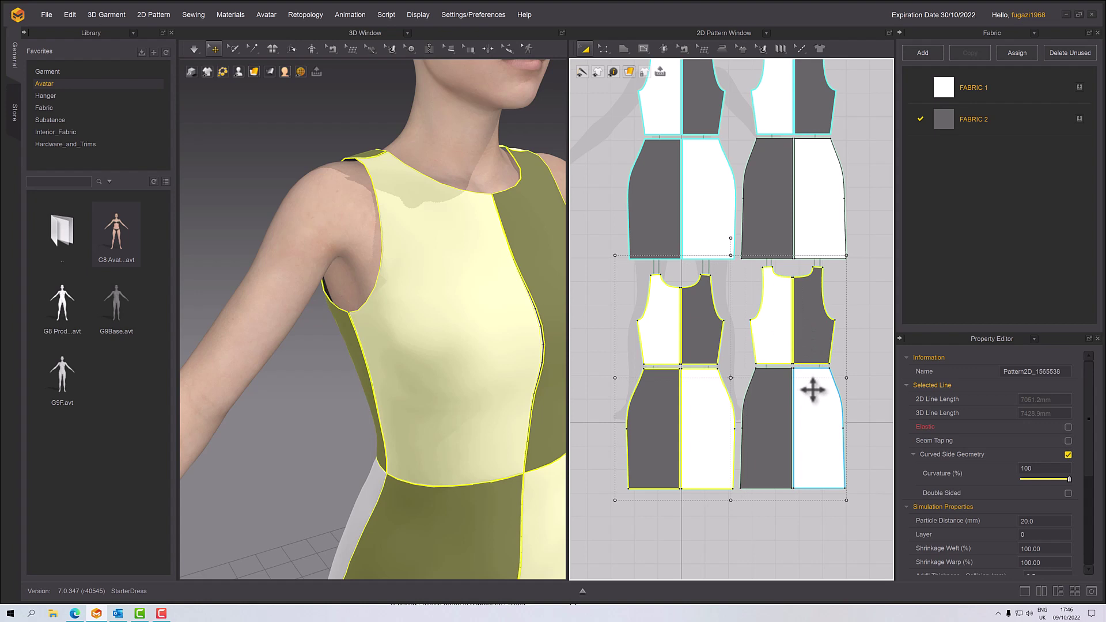
{"action": "left_click", "coordinate": [810, 383], "text": "shift"}
{"action": "left_click", "coordinate": [767, 396], "text": "shift"}
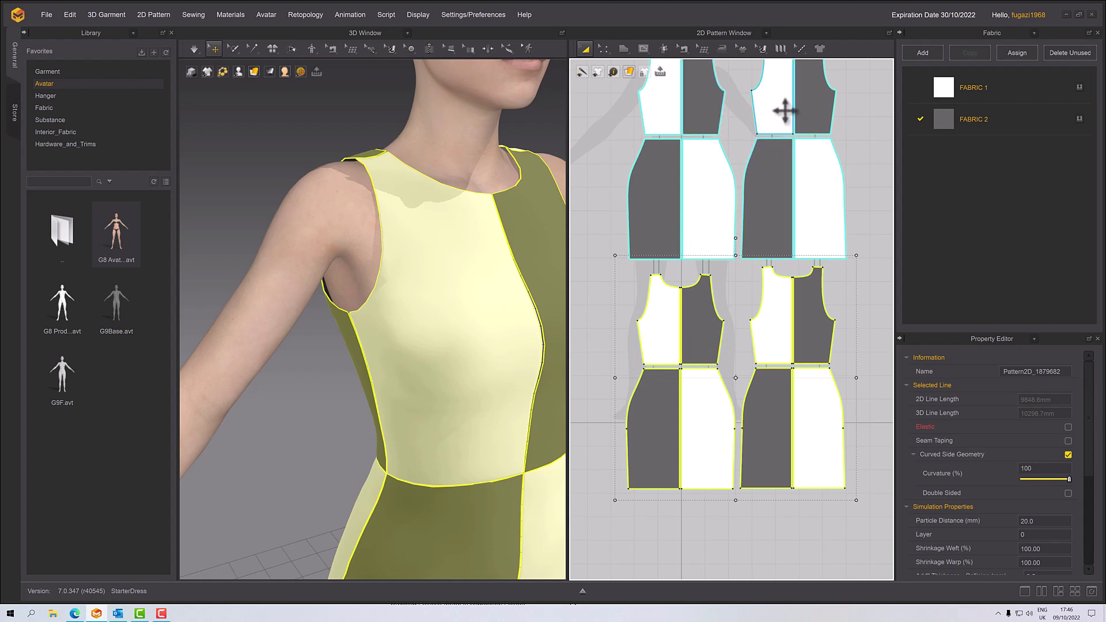
Step: Apply Offset as Internal Line with 1 mm distance and 3 offsets
{"action": "right_click", "coordinate": [679, 317]}
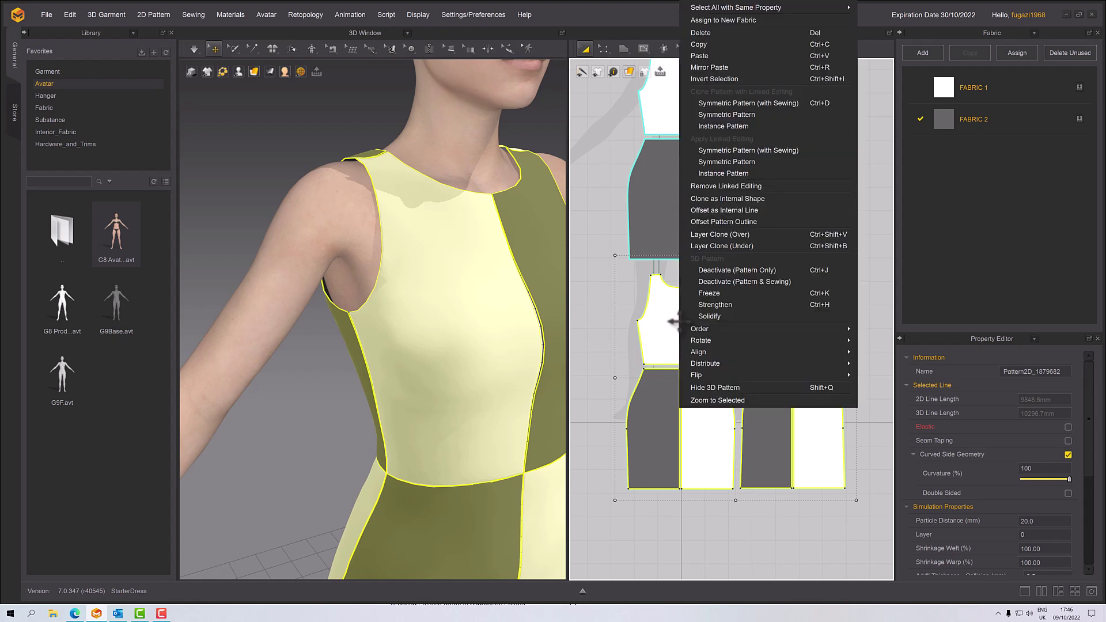
{"action": "left_click", "coordinate": [724, 210]}
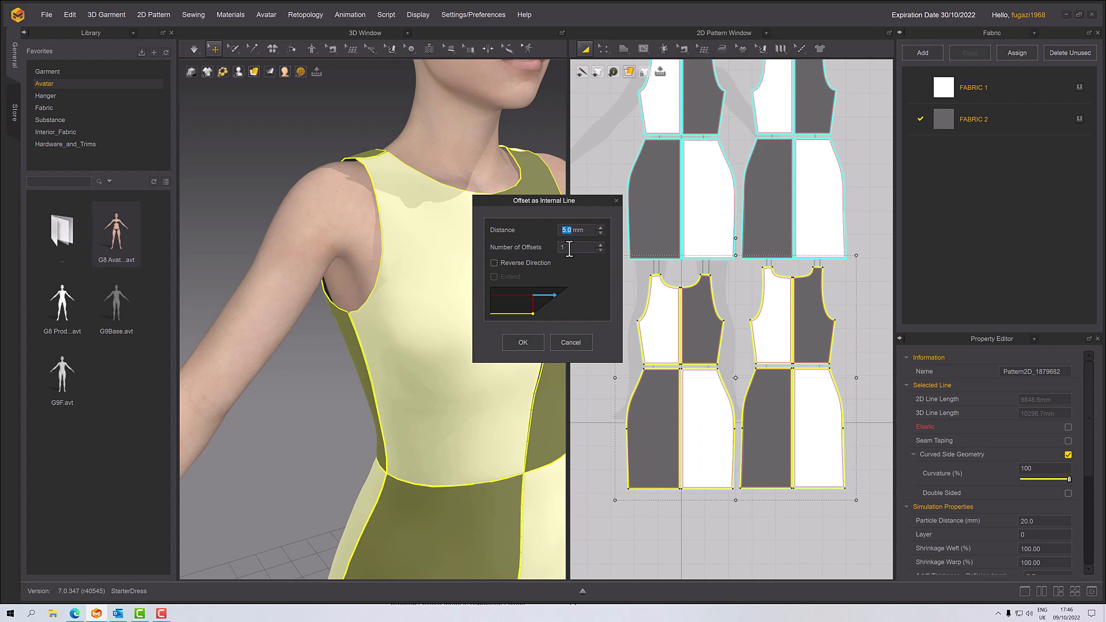
{"action": "type", "text": "1"}
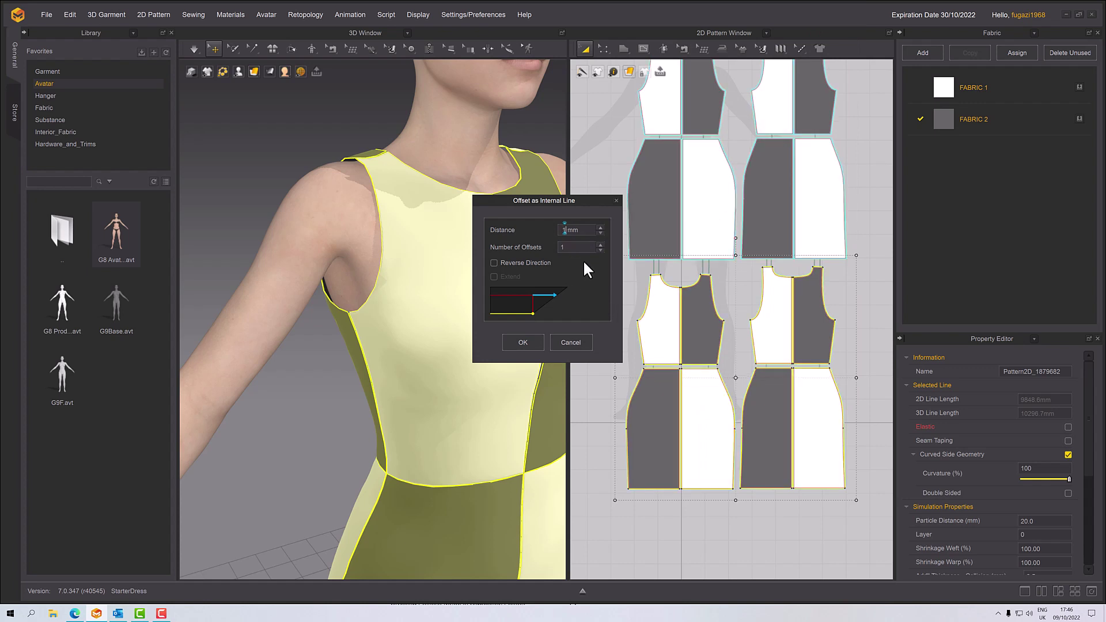
{"action": "left_click", "coordinate": [600, 245]}
{"action": "left_click", "coordinate": [600, 245]}
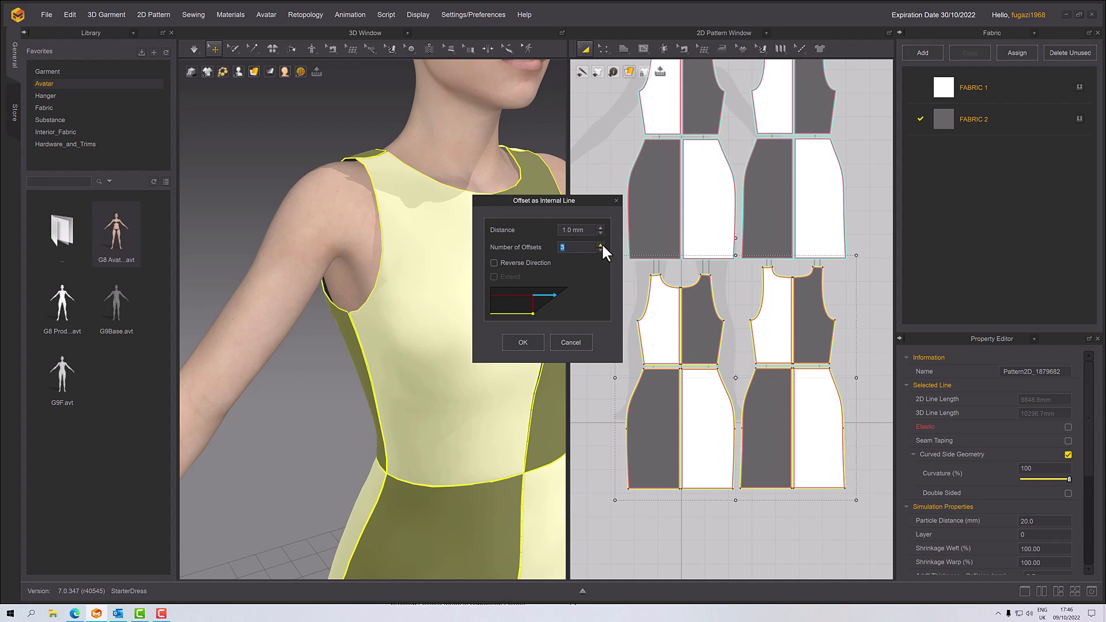
Step: Create the offset internal lines and check the seam piping at the shoulder and front
{"action": "left_click", "coordinate": [523, 342]}
{"action": "scroll", "coordinate": [700, 376], "scroll_direction": "down", "scroll_amount": 3}
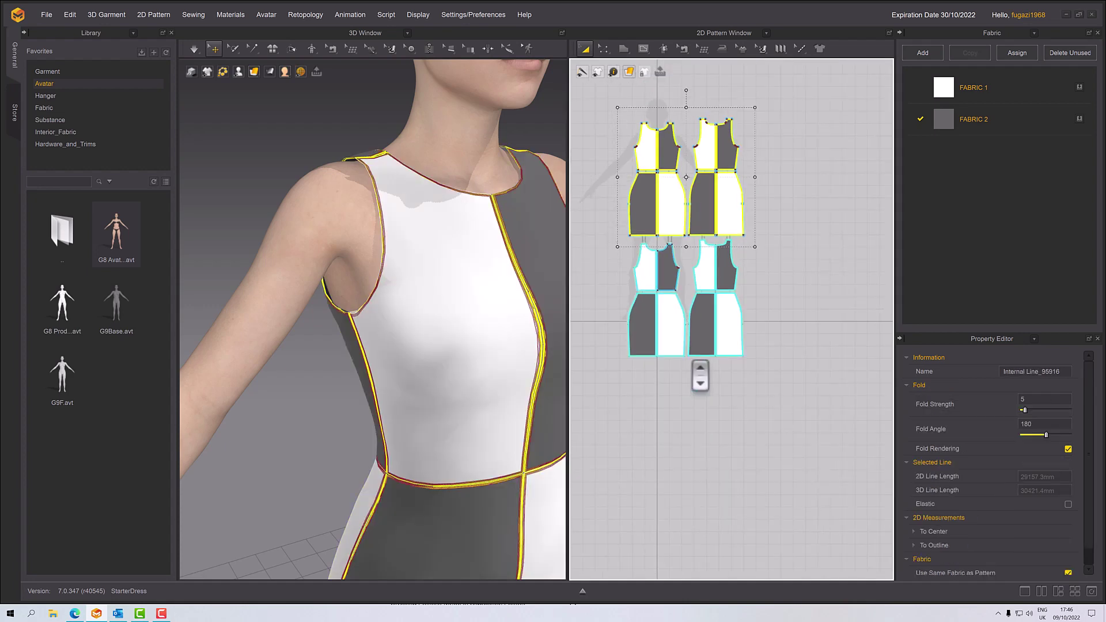
{"action": "scroll", "coordinate": [700, 376], "scroll_direction": "up", "scroll_amount": 10}
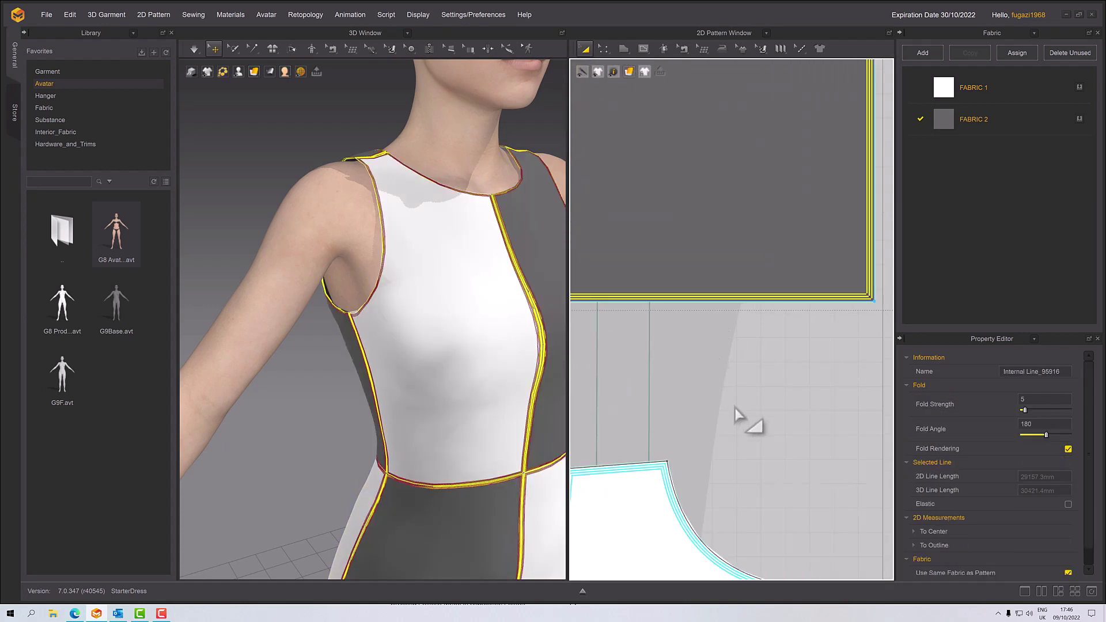
{"action": "middle_click_drag", "start_coordinate": [670, 489], "coordinate": [686, 420]}
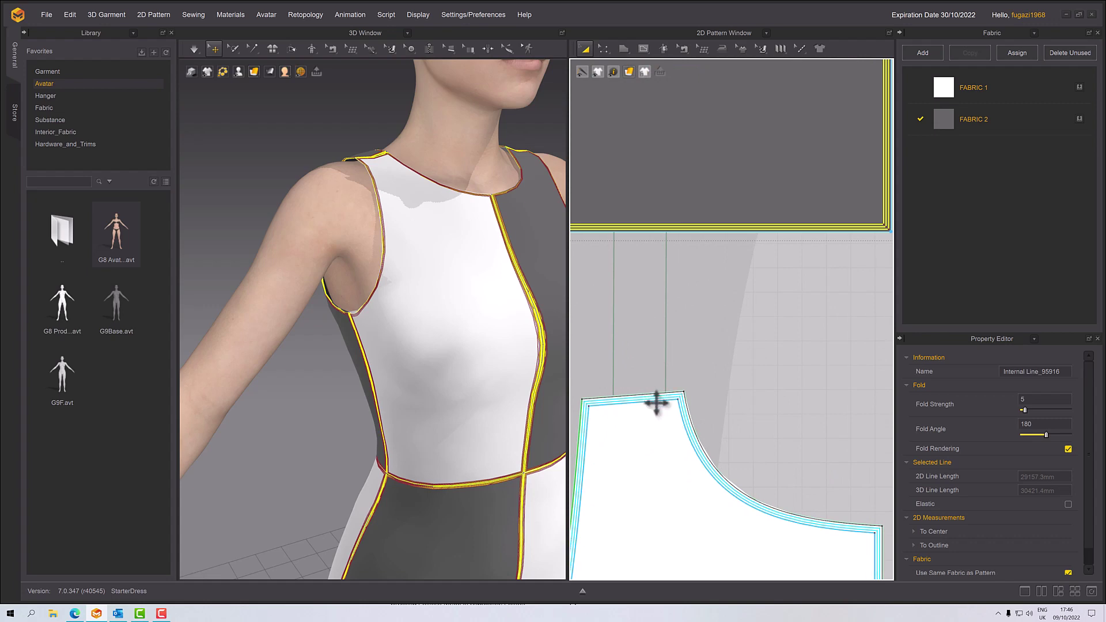
{"action": "right_click_drag", "start_coordinate": [553, 390], "coordinate": [449, 405]}
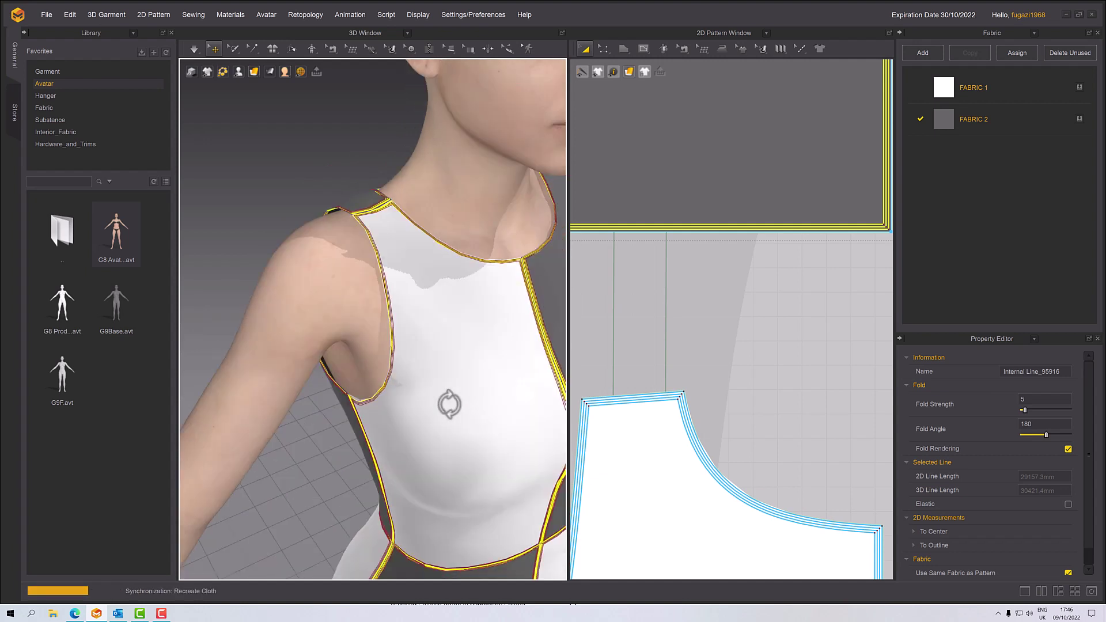
{"action": "key", "text": "q"}
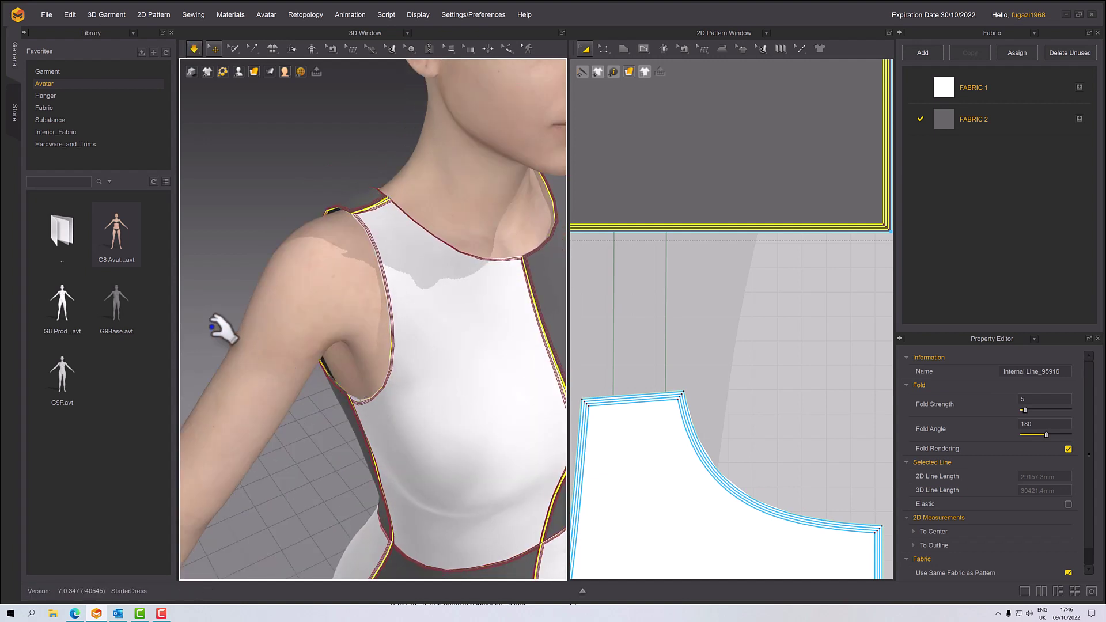
{"action": "left_click", "coordinate": [219, 321]}
{"action": "right_click_drag", "start_coordinate": [217, 321], "coordinate": [222, 292]}
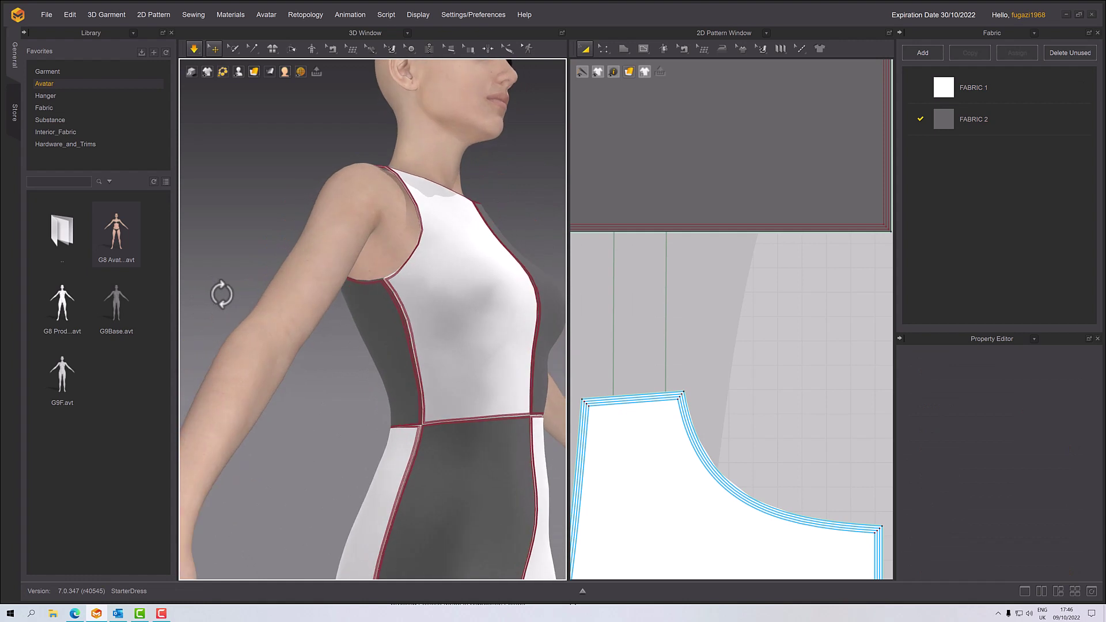
{"action": "scroll", "coordinate": [435, 340], "scroll_direction": "up", "scroll_amount": 3}
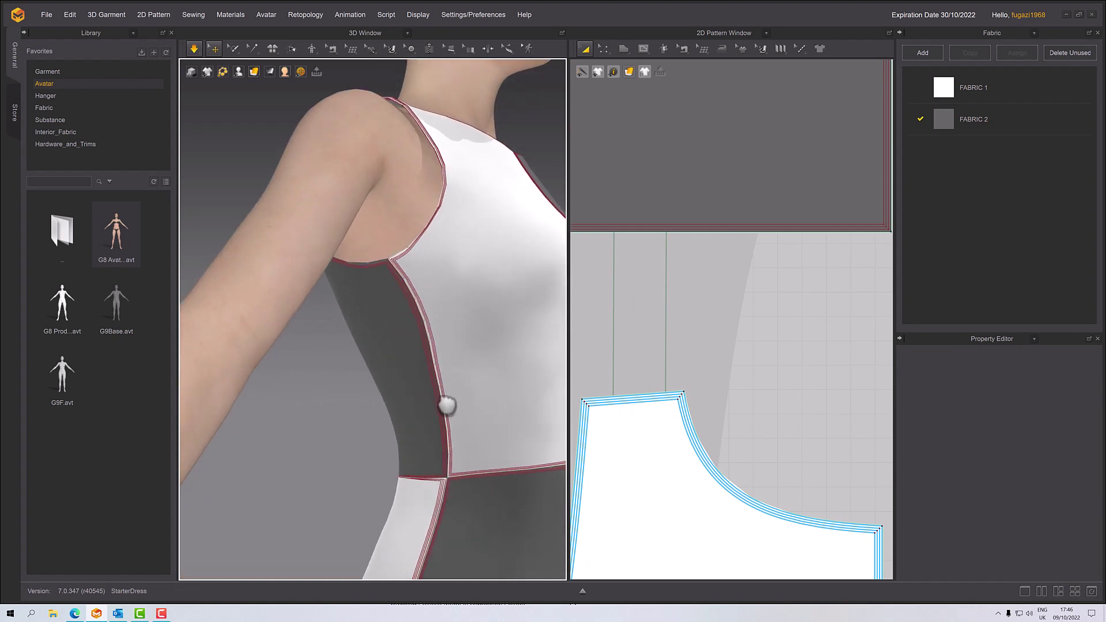
{"action": "middle_click_drag", "start_coordinate": [447, 402], "coordinate": [444, 425]}
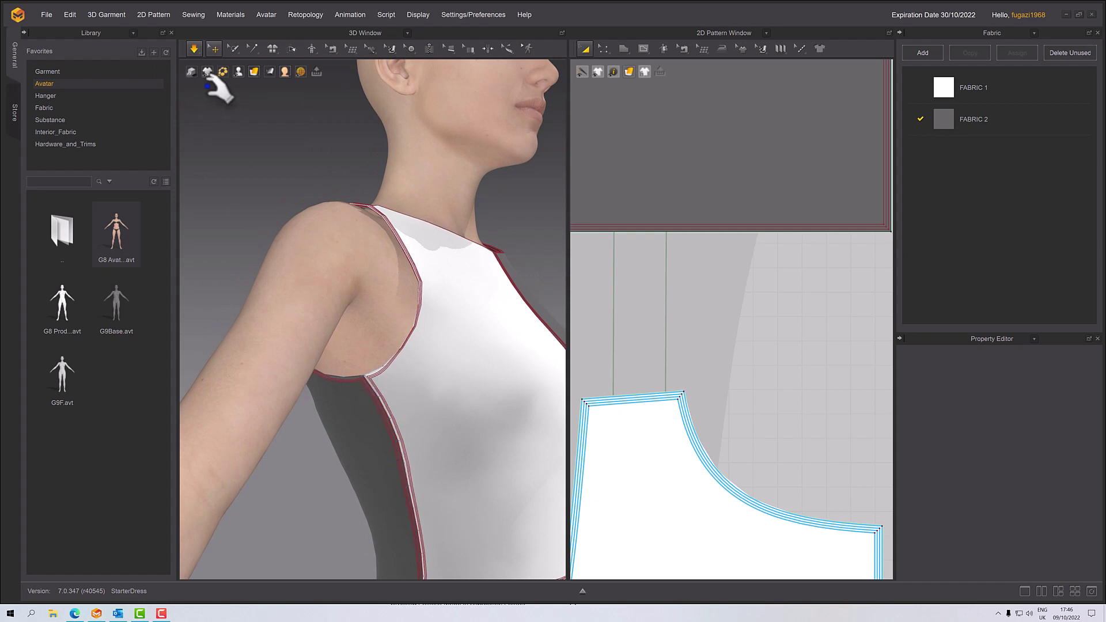
Step: Hide the red line outlines on the garment from the 3D Show menu
{"action": "mouse_move", "coordinate": [209, 72]}
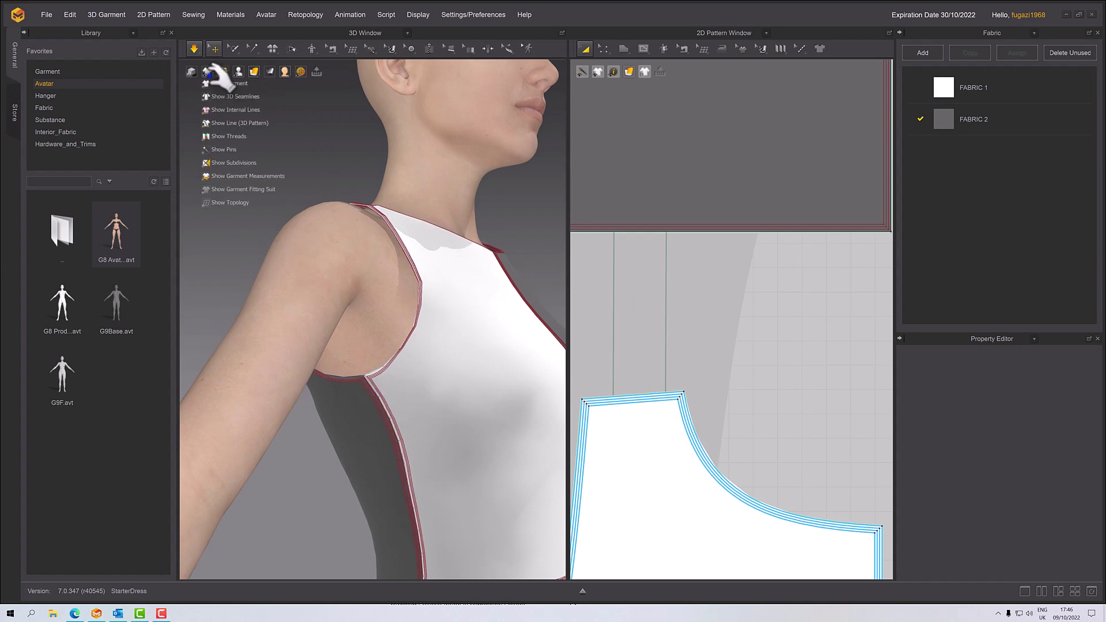
{"action": "left_click", "coordinate": [233, 110]}
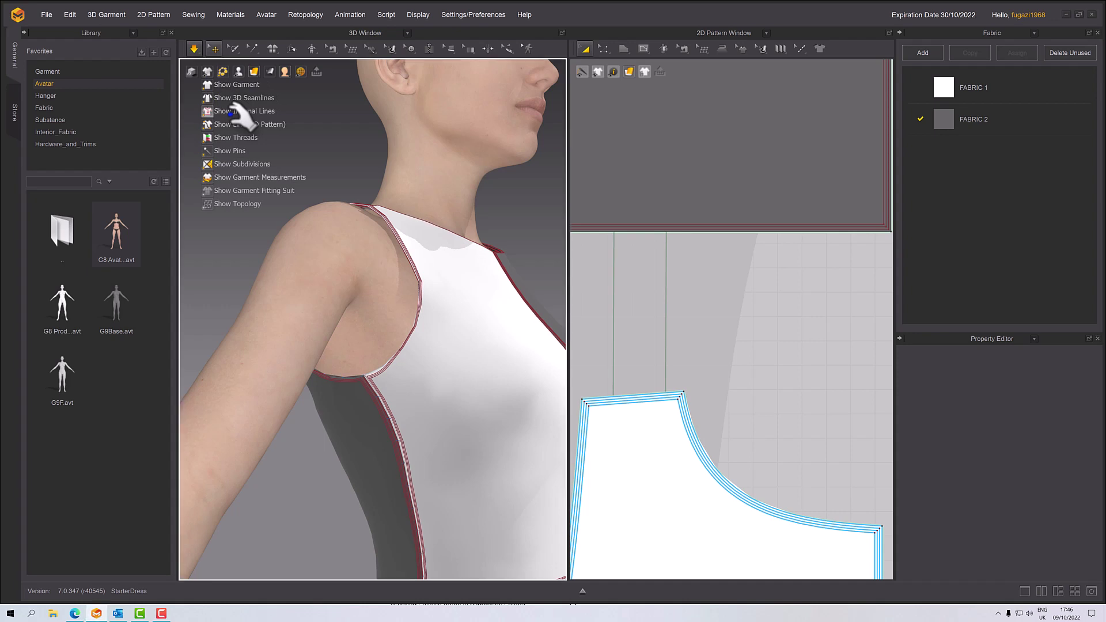
{"action": "right_click_drag", "start_coordinate": [445, 276], "coordinate": [361, 284]}
{"action": "scroll", "coordinate": [461, 265], "scroll_direction": "up", "scroll_amount": 3}
{"action": "scroll", "coordinate": [472, 276], "scroll_direction": "up", "scroll_amount": 5}
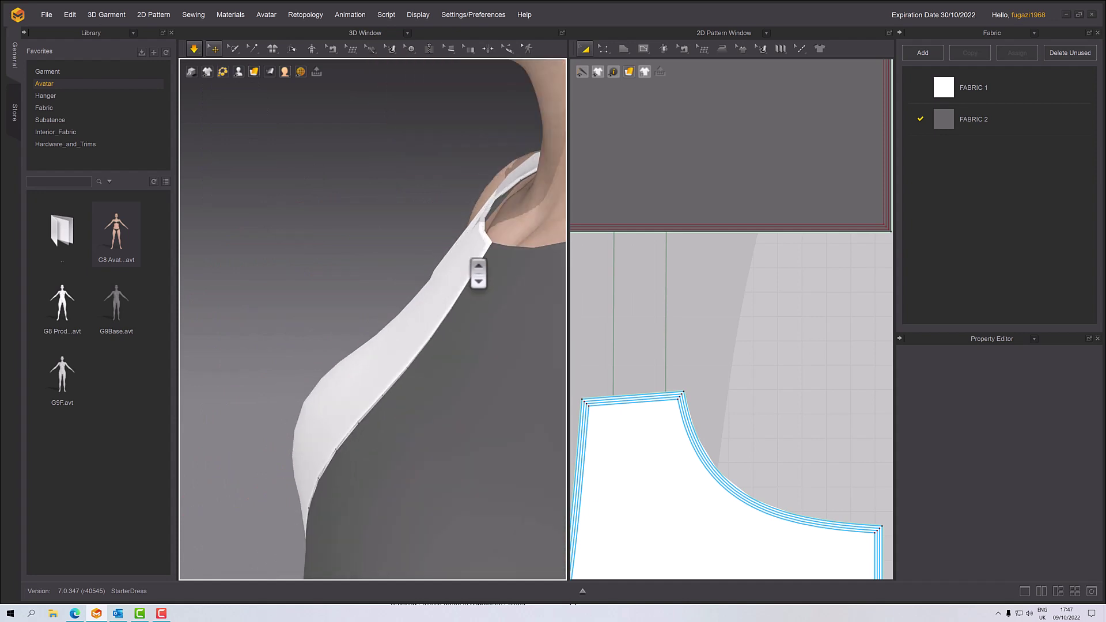
{"action": "right_click_drag", "start_coordinate": [455, 295], "coordinate": [421, 303]}
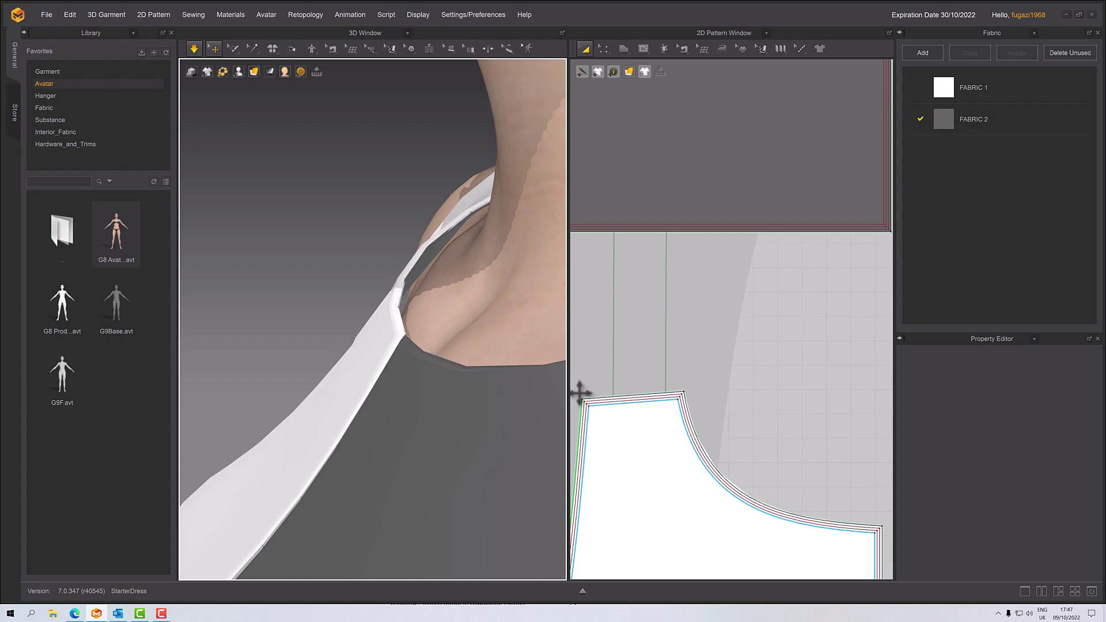
Step: Inspect the neck, shoulder and front of the plain white-and-grey dress
{"action": "scroll", "coordinate": [445, 366], "scroll_direction": "up", "scroll_amount": 5}
{"action": "mouse_move", "coordinate": [436, 372]}
{"action": "right_mouse_down"}
{"action": "mouse_move", "coordinate": [415, 373]}
{"action": "mouse_move", "coordinate": [428, 371]}
{"action": "right_mouse_up"}
{"action": "middle_click_drag", "start_coordinate": [428, 370], "coordinate": [435, 375]}
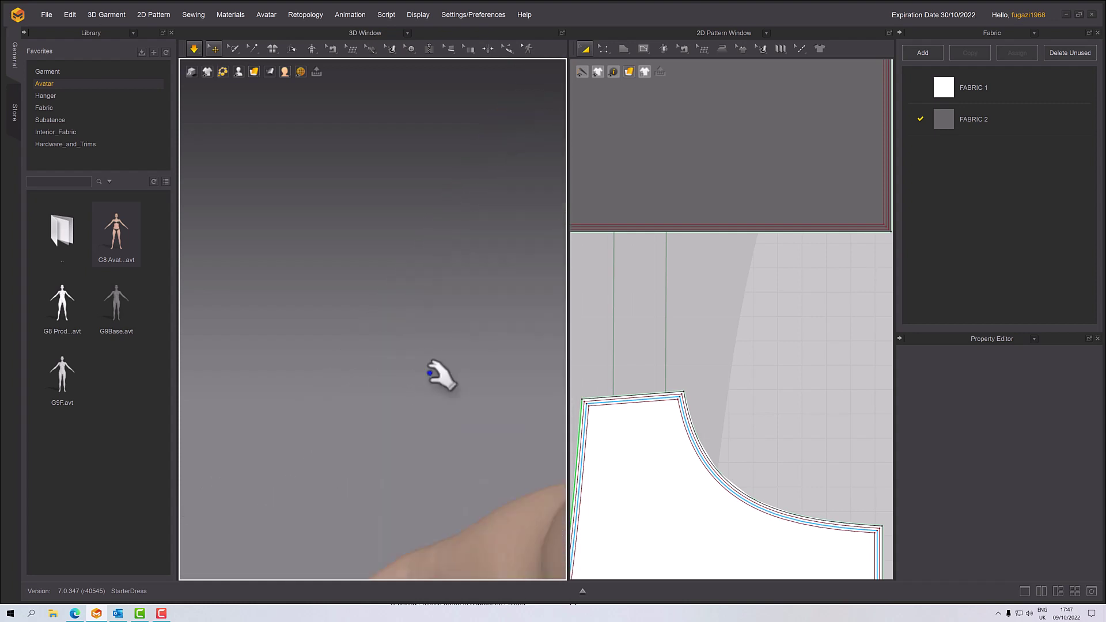
{"action": "scroll", "coordinate": [438, 384], "scroll_direction": "down", "scroll_amount": 5}
{"action": "scroll", "coordinate": [440, 389], "scroll_direction": "down", "scroll_amount": 5}
{"action": "right_click_drag", "start_coordinate": [440, 389], "coordinate": [489, 348]}
{"action": "middle_click_drag", "start_coordinate": [489, 348], "coordinate": [460, 306]}
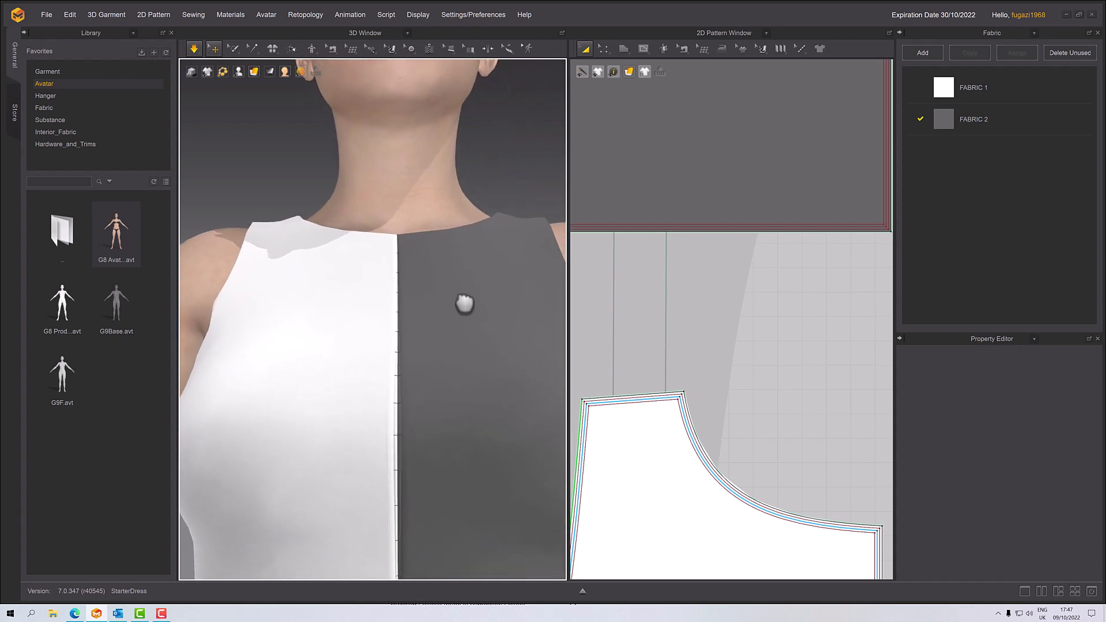
{"action": "scroll", "coordinate": [460, 358], "scroll_direction": "down", "scroll_amount": 5}
Step: Turn the avatar to view the dress side in profile and the armpit area
{"action": "right_click_drag", "start_coordinate": [452, 365], "coordinate": [479, 351]}
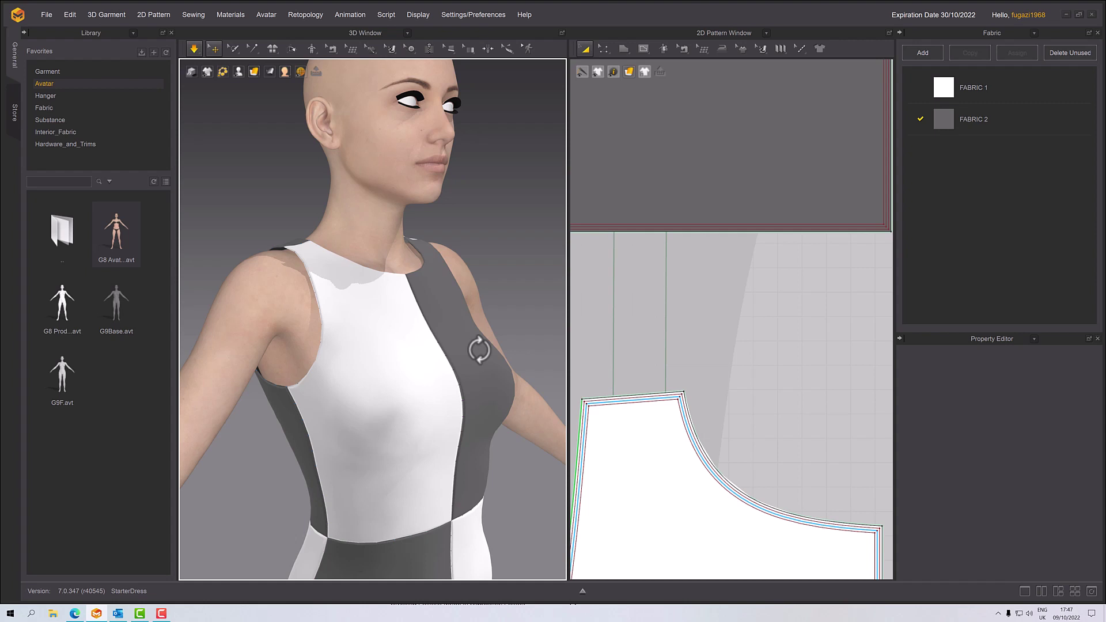
{"action": "scroll", "coordinate": [489, 370], "scroll_direction": "down", "scroll_amount": 3}
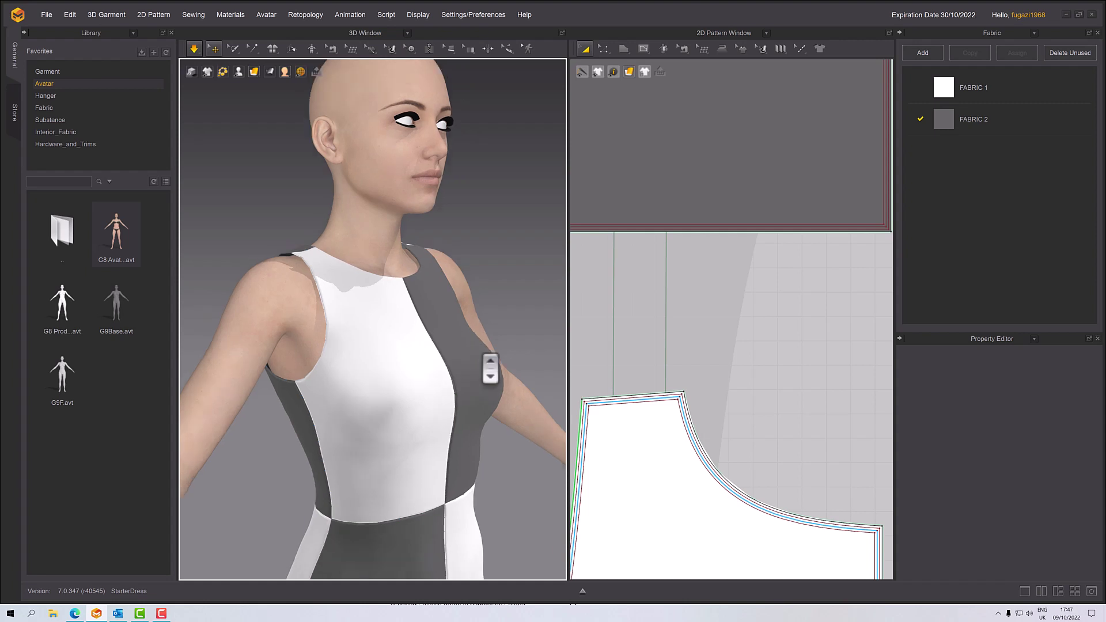
{"action": "scroll", "coordinate": [491, 369], "scroll_direction": "up", "scroll_amount": 4}
{"action": "right_click_drag", "start_coordinate": [491, 369], "coordinate": [405, 350]}
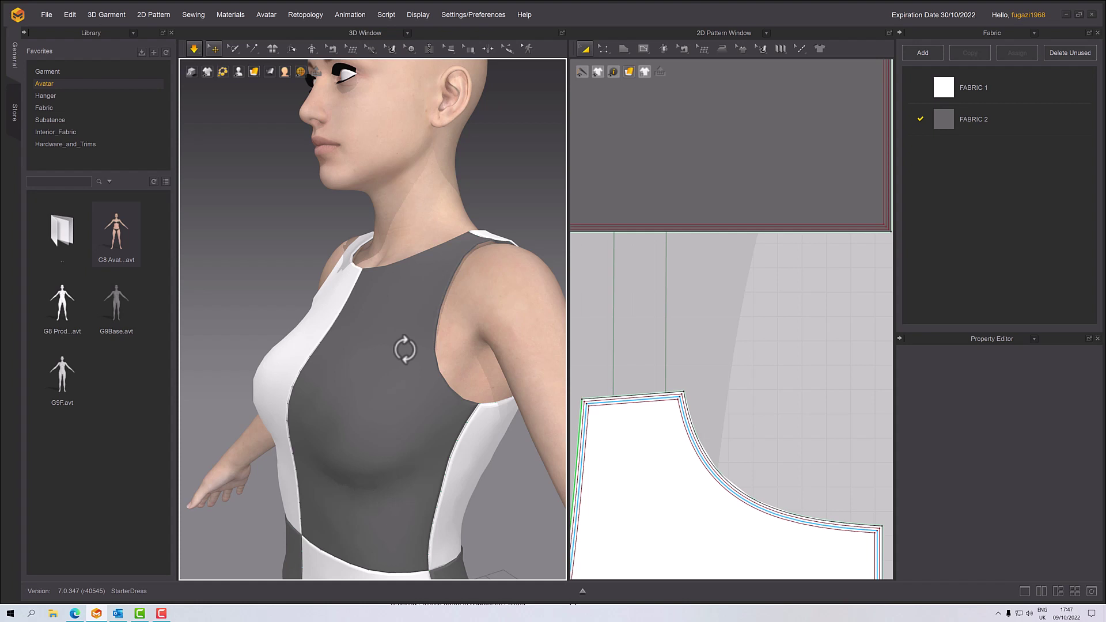
{"action": "middle_click_drag", "start_coordinate": [400, 348], "coordinate": [409, 355]}
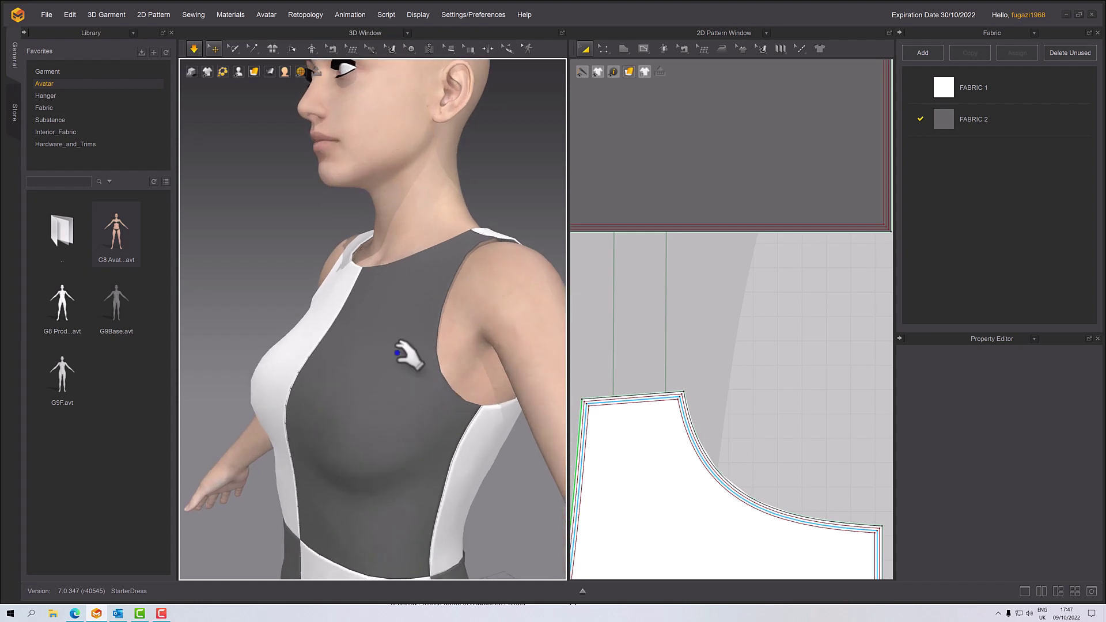
{"action": "mouse_move", "coordinate": [403, 353]}
{"action": "right_mouse_down"}
{"action": "mouse_move", "coordinate": [385, 336]}
{"action": "mouse_move", "coordinate": [398, 358]}
{"action": "right_mouse_up"}
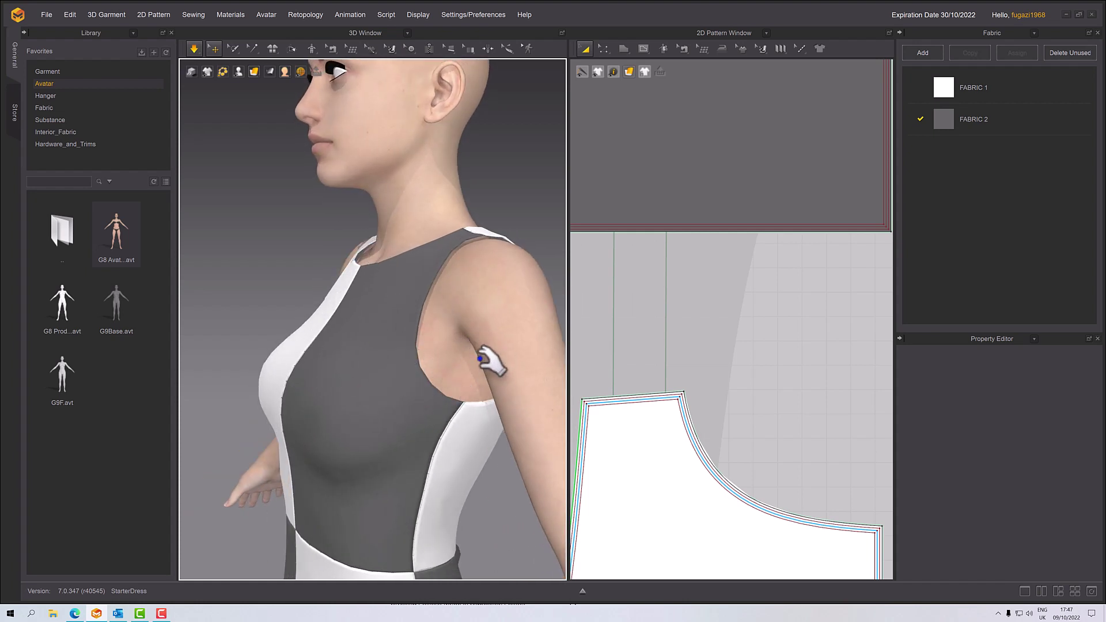
{"action": "middle_click_drag", "start_coordinate": [480, 358], "coordinate": [461, 280]}
{"action": "scroll", "coordinate": [447, 293], "scroll_direction": "down", "scroll_amount": 3}
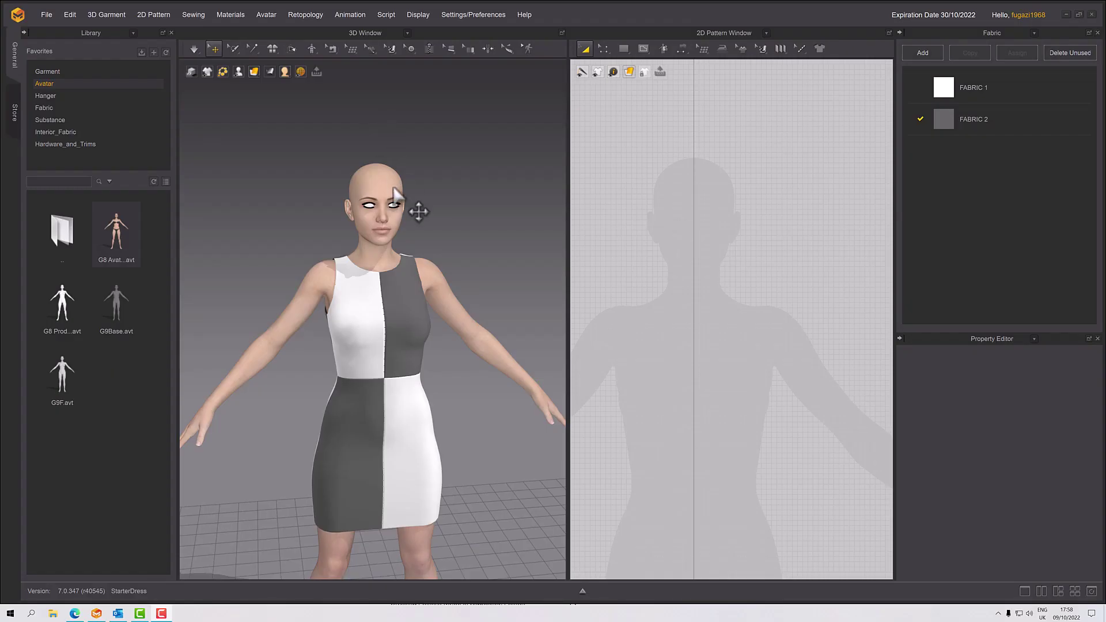
Step: Select the white left front bodice panel to show its simulation properties
{"action": "scroll", "coordinate": [413, 292], "scroll_direction": "up", "scroll_amount": 10}
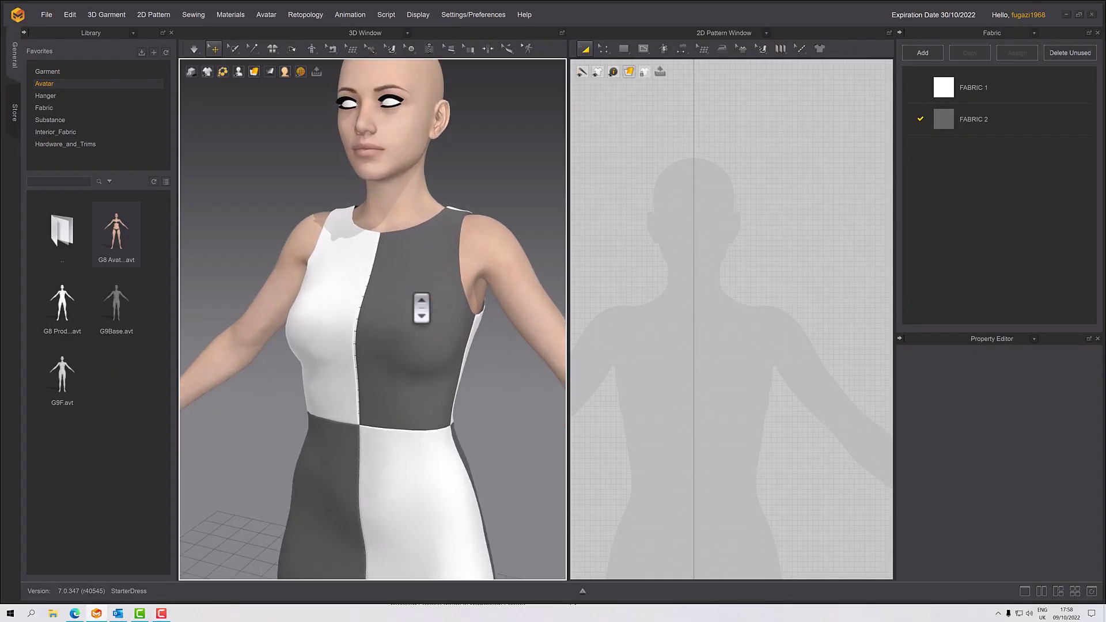
{"action": "right_click_drag", "start_coordinate": [405, 296], "coordinate": [457, 316]}
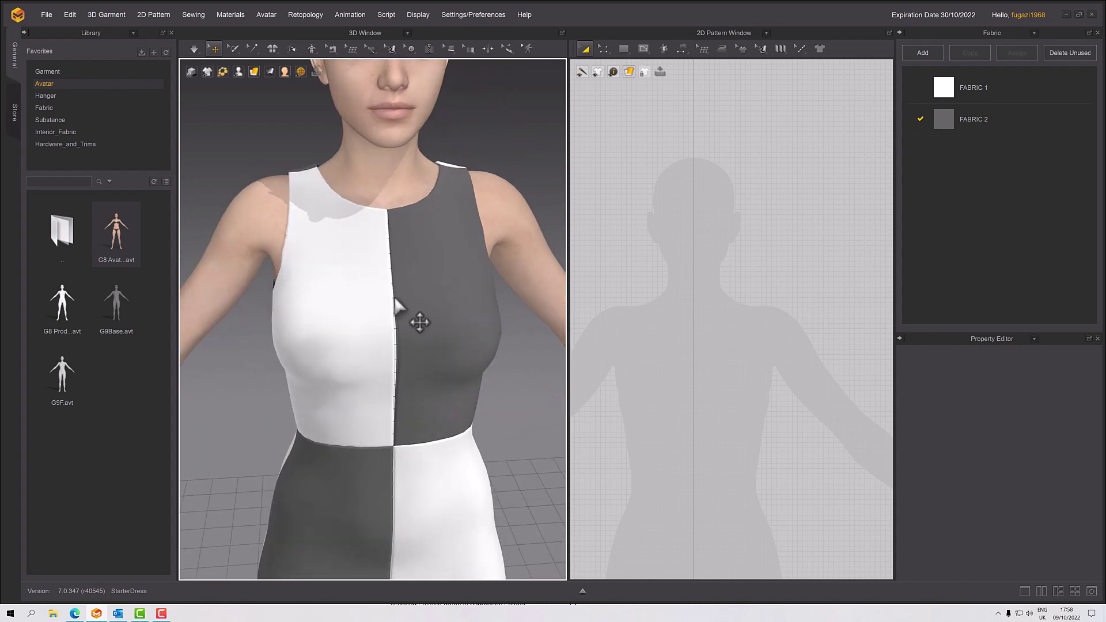
{"action": "scroll", "coordinate": [415, 317], "scroll_direction": "up", "scroll_amount": 3}
{"action": "right_click_drag", "start_coordinate": [403, 271], "coordinate": [395, 299]}
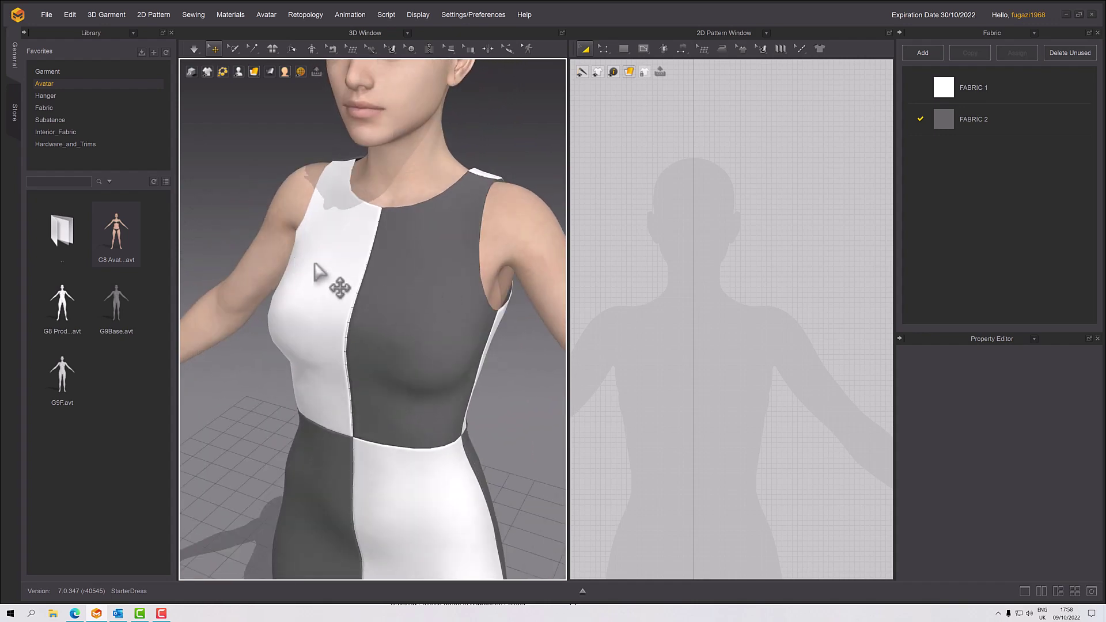
{"action": "left_click", "coordinate": [316, 286]}
{"action": "right_click_drag", "start_coordinate": [316, 285], "coordinate": [334, 237]}
{"action": "scroll", "coordinate": [352, 295], "scroll_direction": "up", "scroll_amount": 2}
{"action": "scroll", "coordinate": [352, 295], "scroll_direction": "up", "scroll_amount": 3}
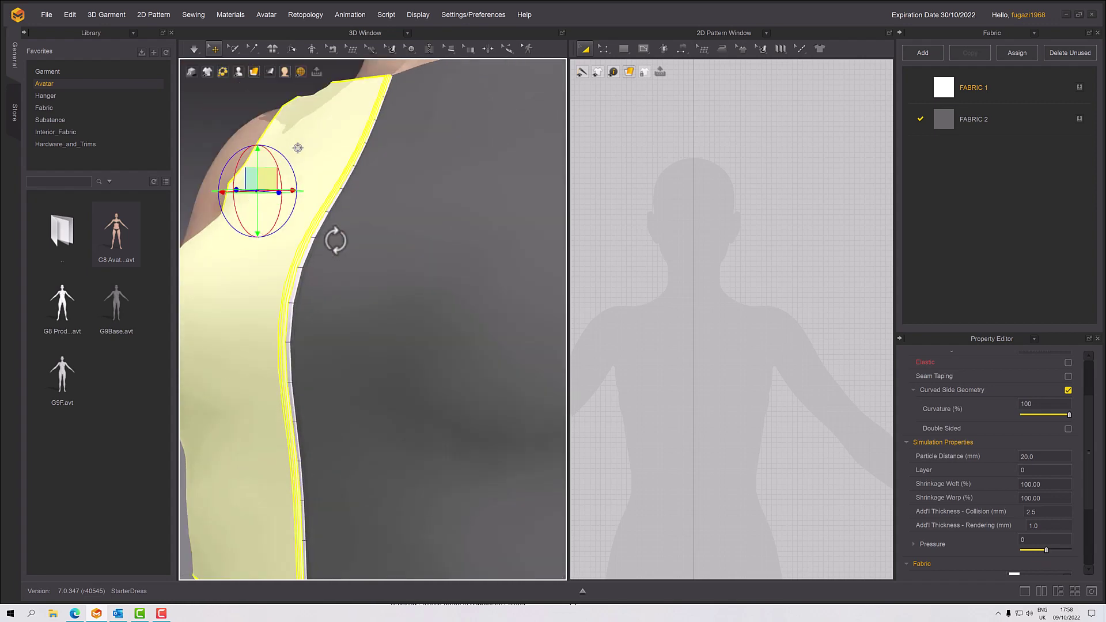
Step: Set the white bodice panel's Add'l Thickness - Rendering to 0.0 mm
{"action": "left_click", "coordinate": [1041, 525]}
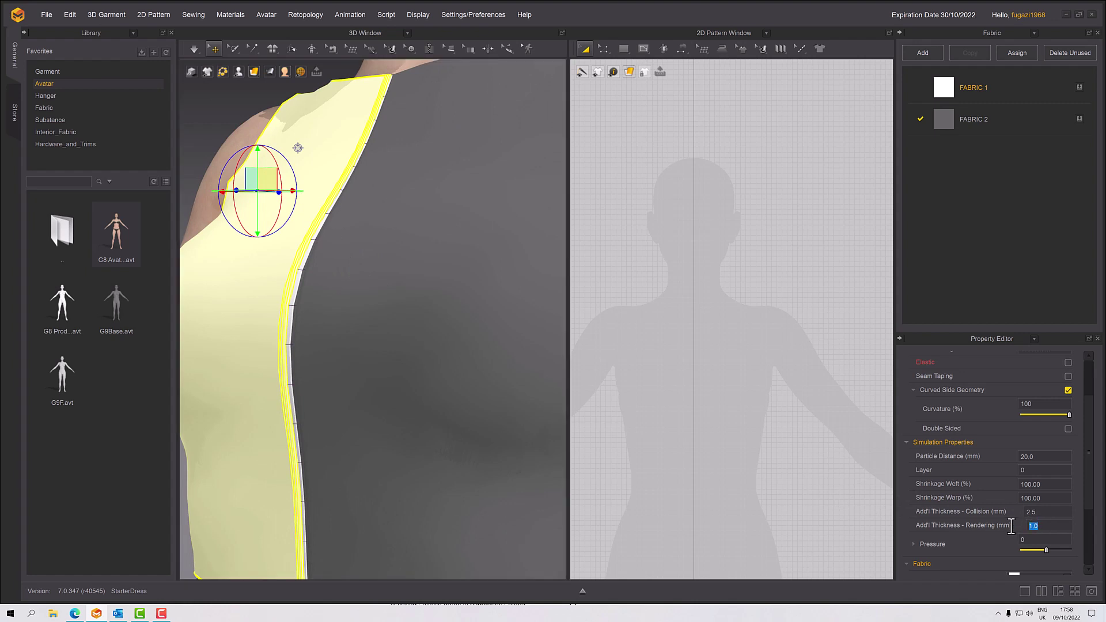
{"action": "type", "text": "0"}
{"action": "key", "text": "Return"}
{"action": "key", "text": "q"}
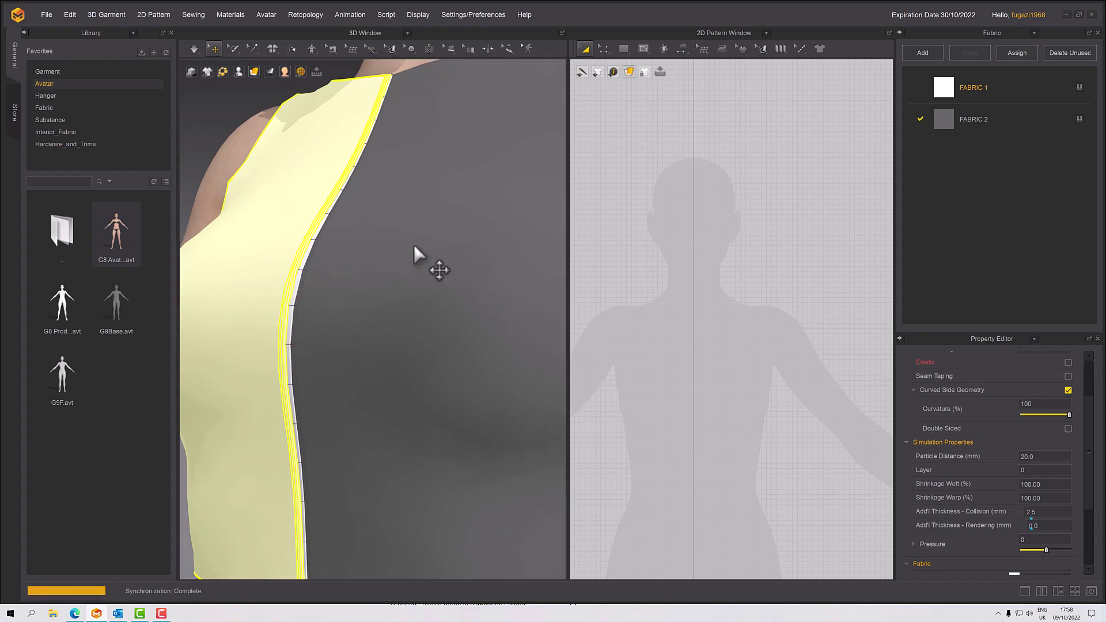
{"action": "right_click_drag", "start_coordinate": [413, 244], "coordinate": [395, 264]}
Step: Reselect the white left front panel and start editing its collision thickness
{"action": "left_click", "coordinate": [461, 281]}
{"action": "left_click", "coordinate": [372, 241]}
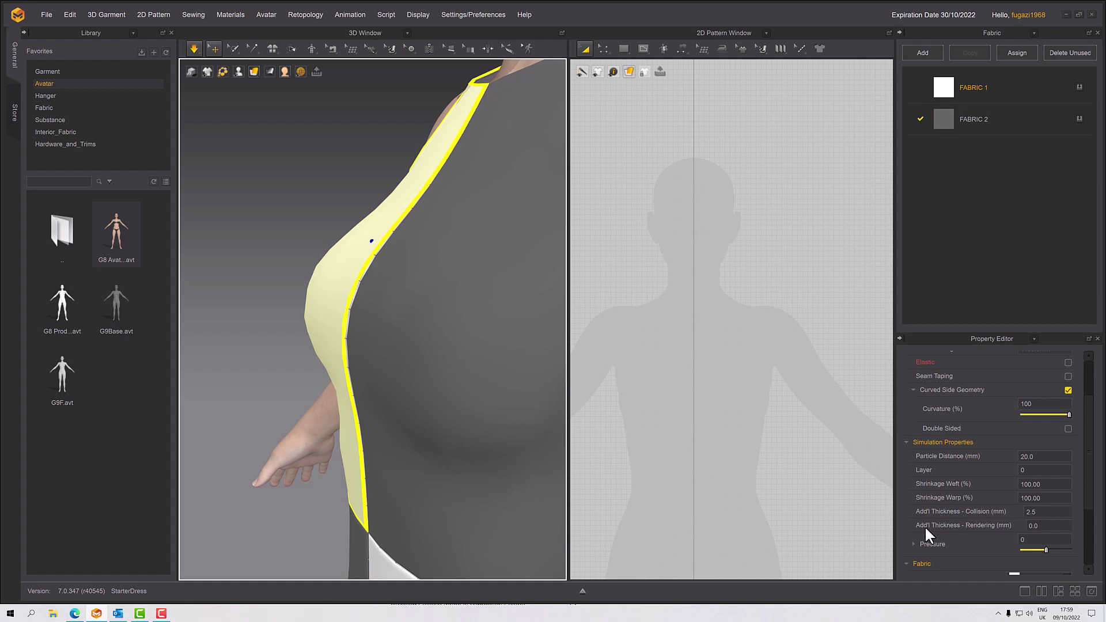
{"action": "middle_click_drag", "start_coordinate": [432, 338], "coordinate": [483, 406]}
{"action": "scroll", "coordinate": [484, 415], "scroll_direction": "up", "scroll_amount": 4}
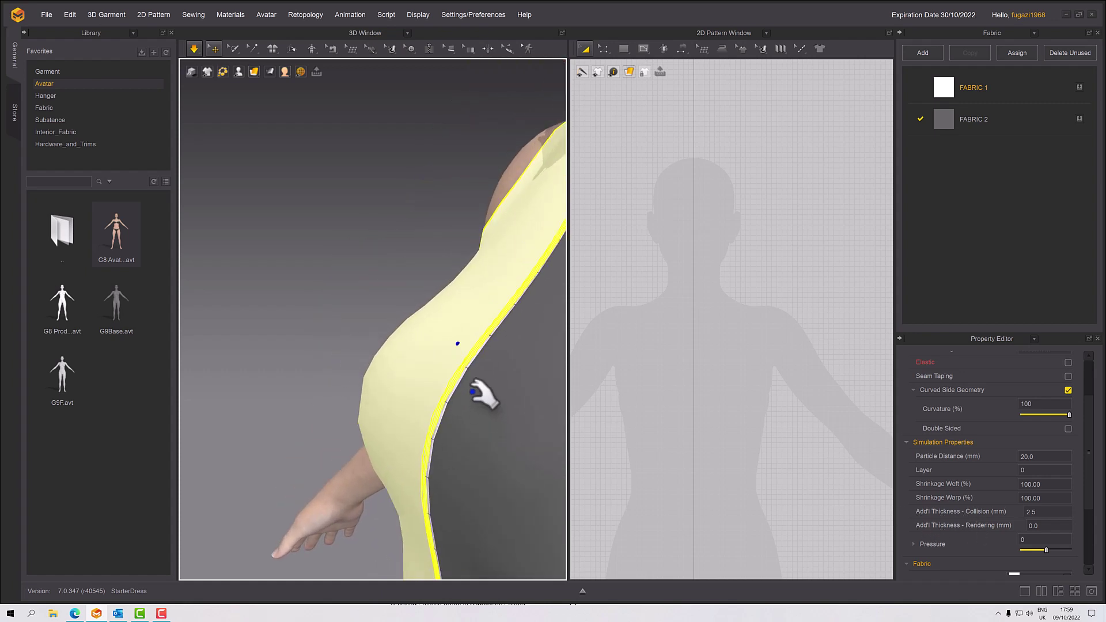
{"action": "right_click_drag", "start_coordinate": [491, 395], "coordinate": [486, 391]}
{"action": "double_click", "coordinate": [1043, 515]}
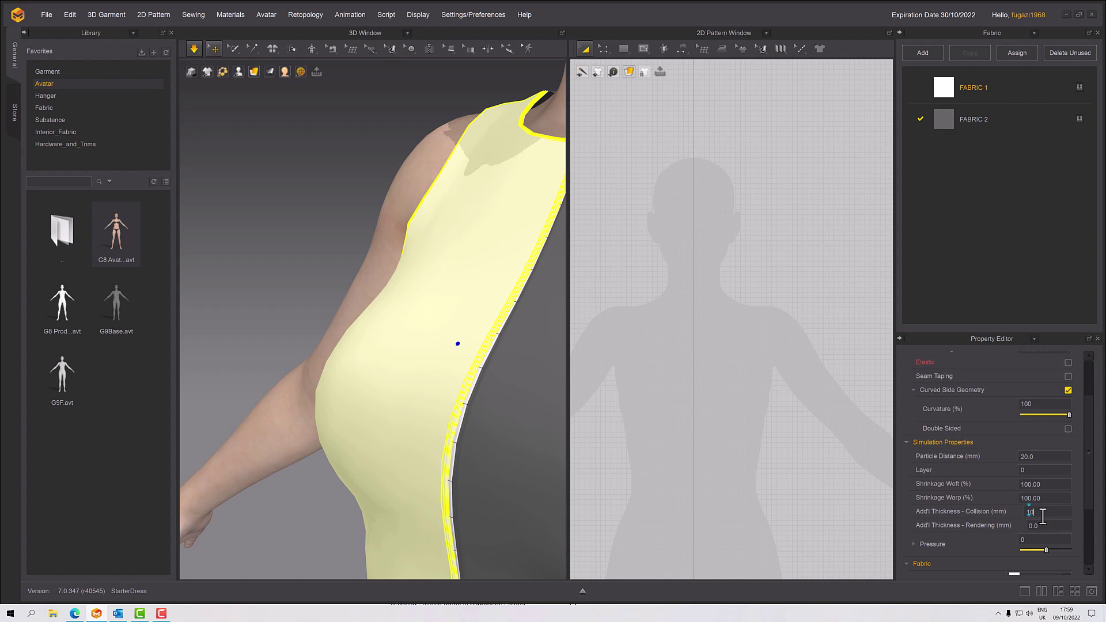
Step: Set Add'l Thickness - Collision to 10.0 mm and check the panel's pushed-out edge
{"action": "type", "text": "10"}
{"action": "key", "text": "Return"}
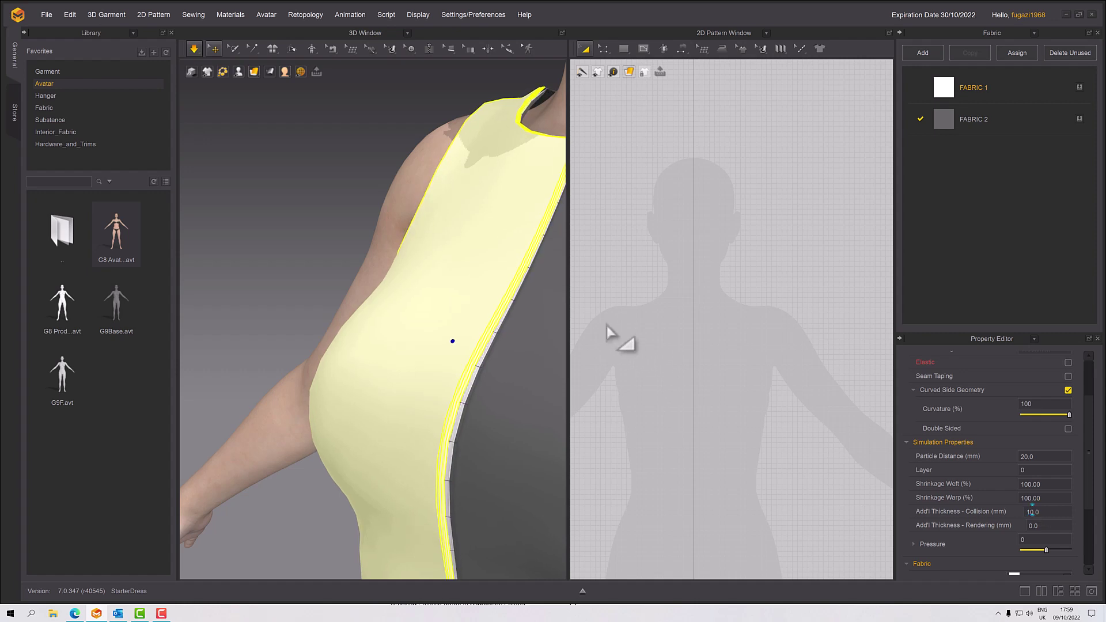
{"action": "right_click_drag", "start_coordinate": [472, 388], "coordinate": [460, 331]}
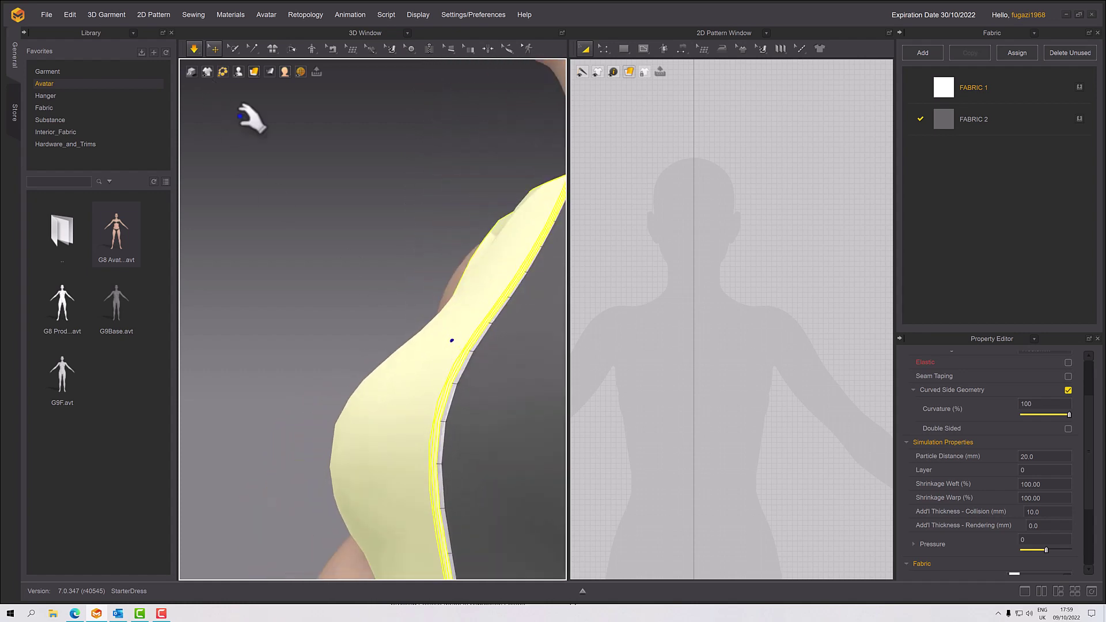
{"action": "scroll", "coordinate": [483, 368], "scroll_direction": "up", "scroll_amount": 4}
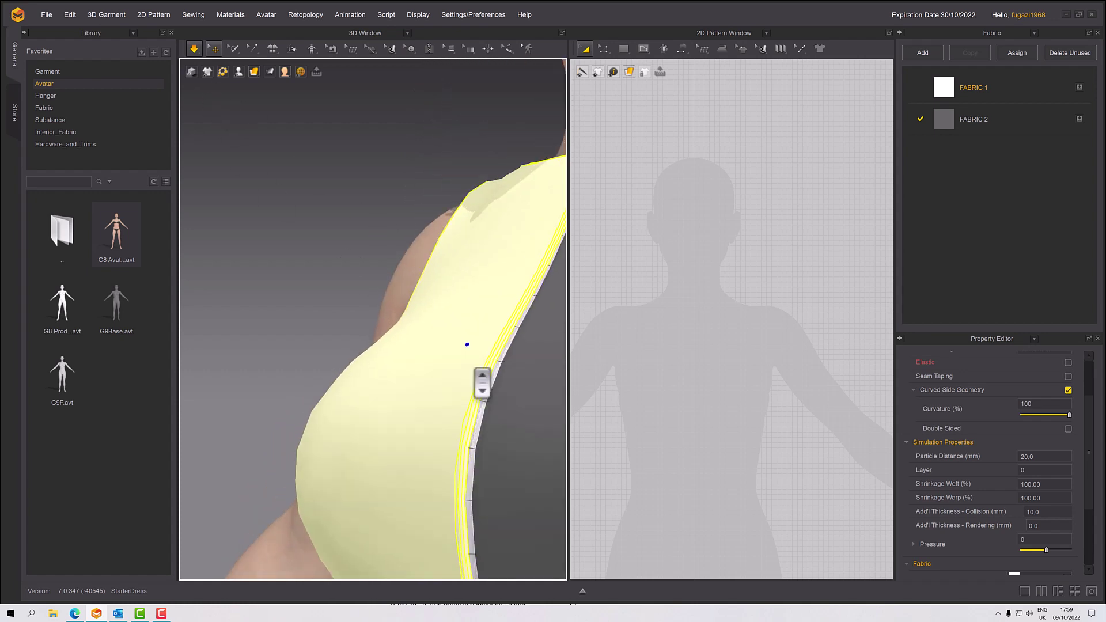
{"action": "right_click_drag", "start_coordinate": [465, 353], "coordinate": [361, 336]}
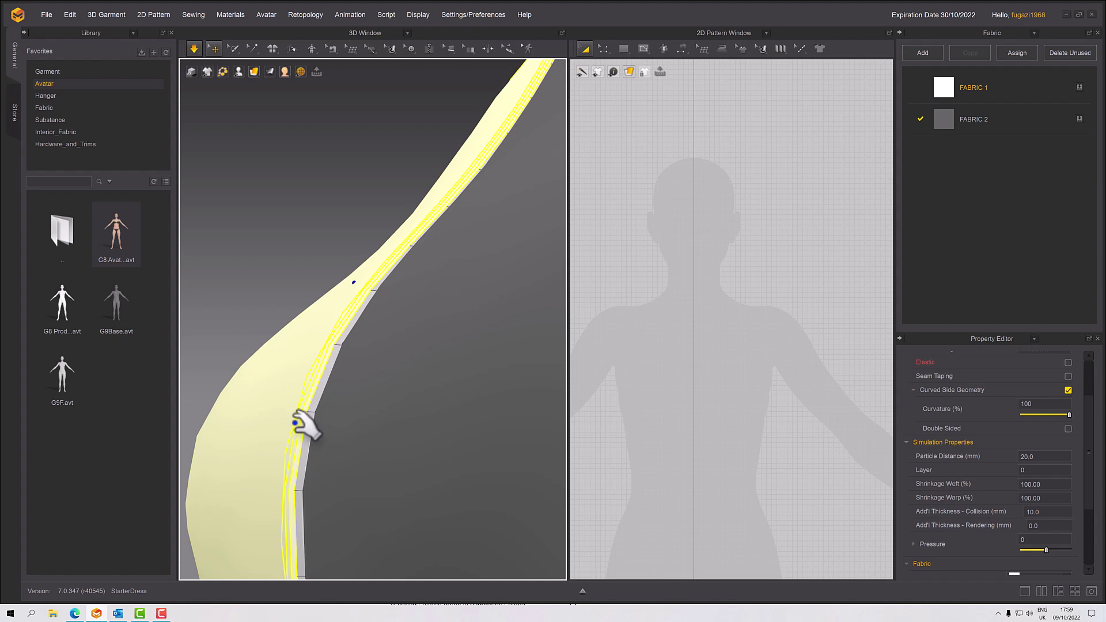
{"action": "left_click_drag", "start_coordinate": [321, 398], "coordinate": [334, 390]}
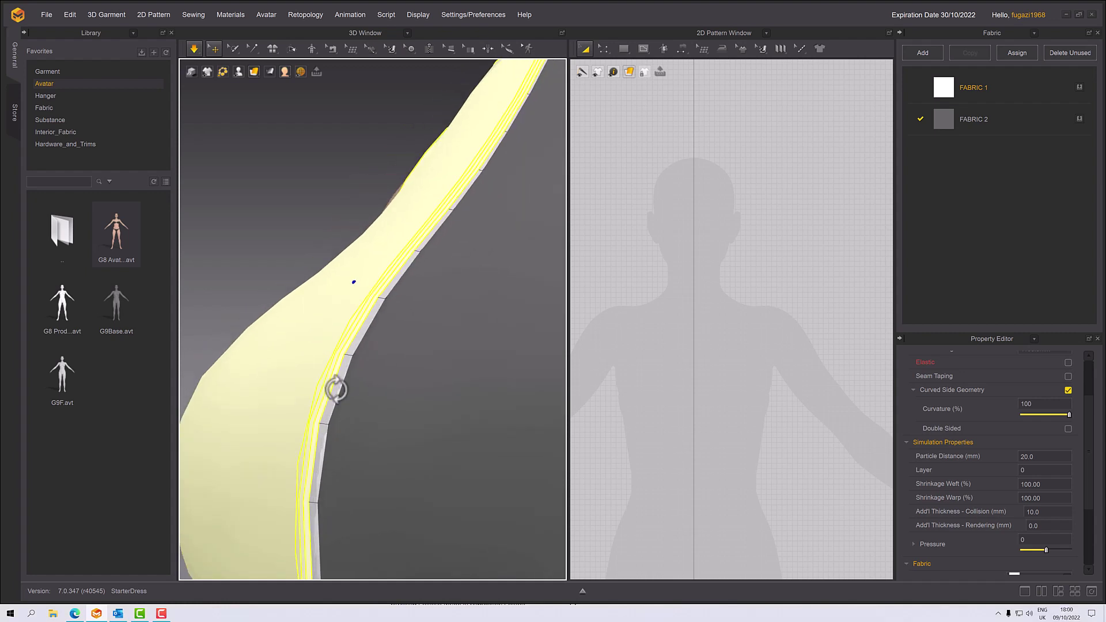
Step: Return collision thickness to 2.5 mm and set rendering thickness to 10.0 mm
{"action": "left_click", "coordinate": [1052, 512]}
{"action": "type", "text": "2.5"}
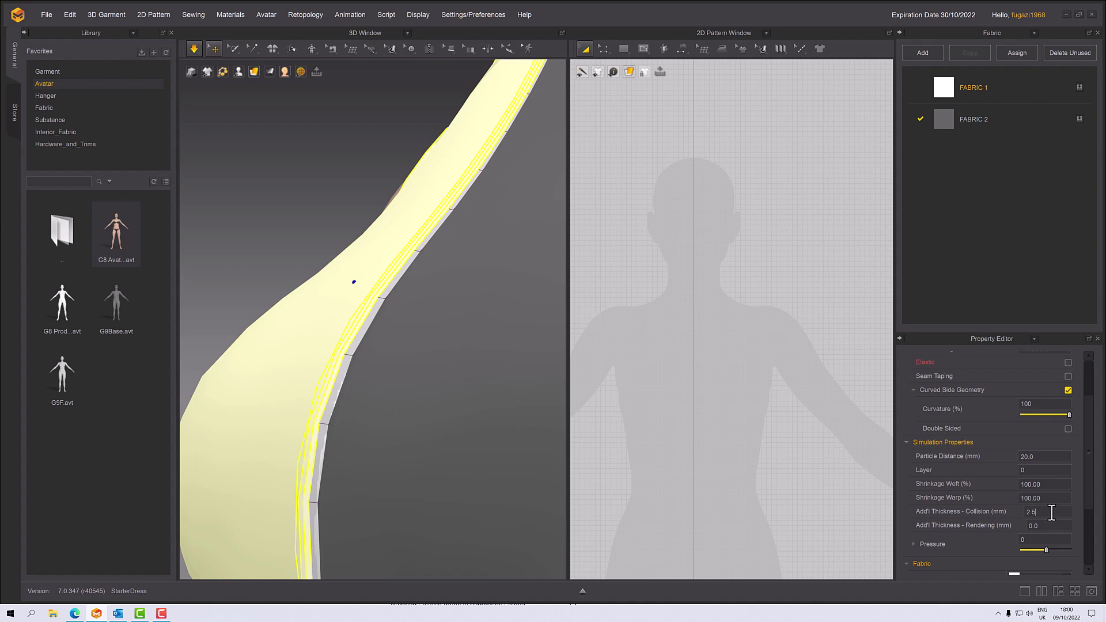
{"action": "key", "text": "Return"}
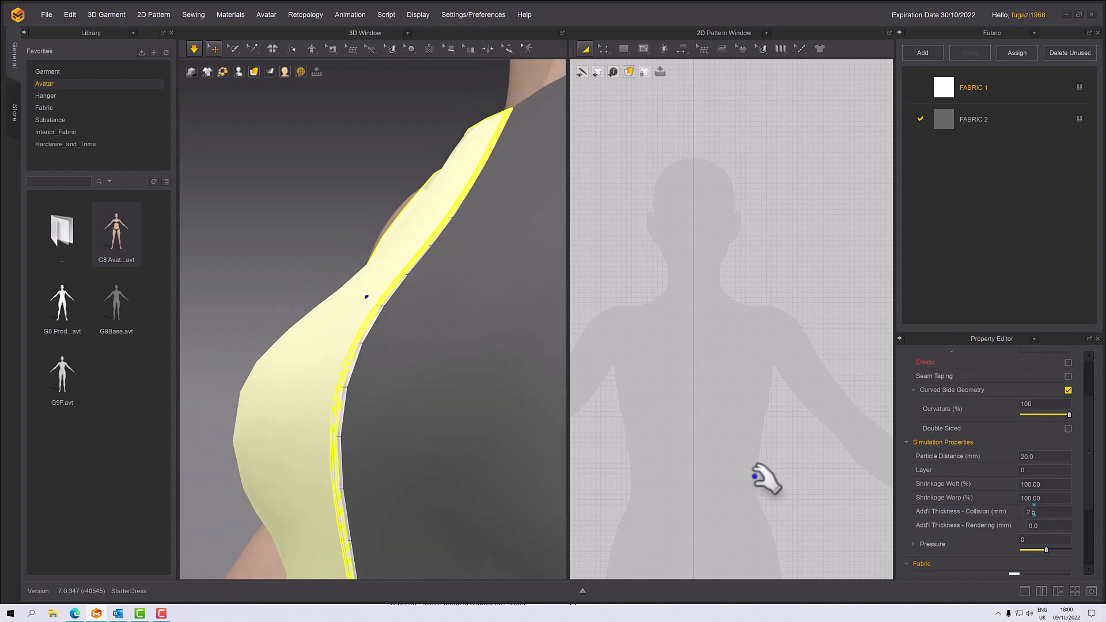
{"action": "left_click", "coordinate": [1052, 524]}
{"action": "type", "text": "10.0"}
Step: Run the simulation and zoom in on a close side view of the bodice edge
{"action": "right_click_drag", "start_coordinate": [434, 289], "coordinate": [464, 319]}
{"action": "key", "text": "space"}
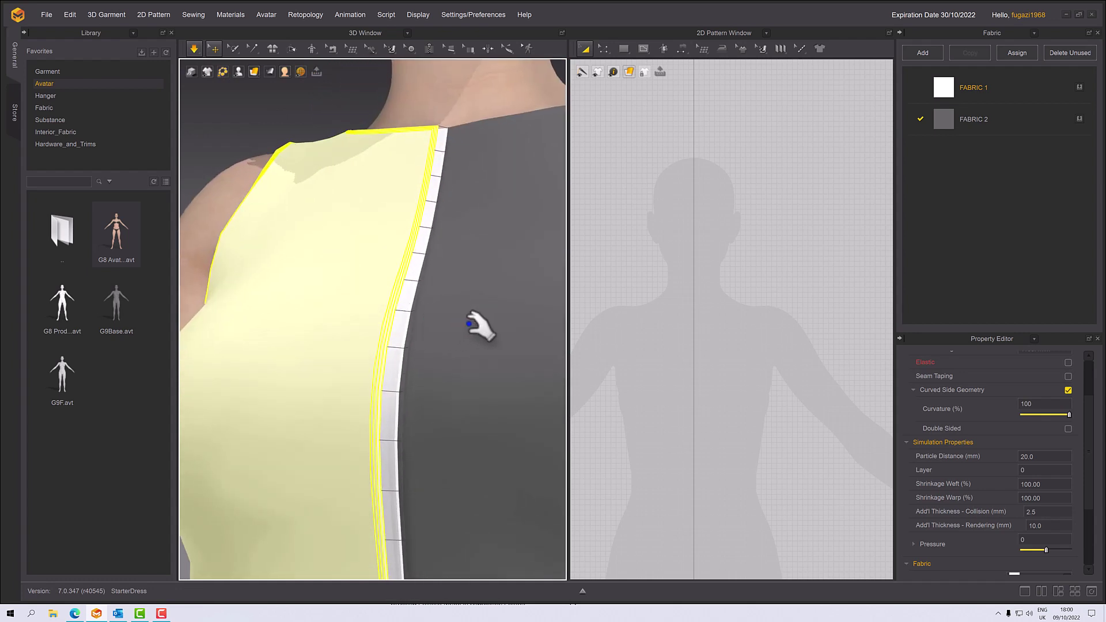
{"action": "key", "text": "2"}
{"action": "scroll", "coordinate": [363, 343], "scroll_direction": "down", "scroll_amount": 2}
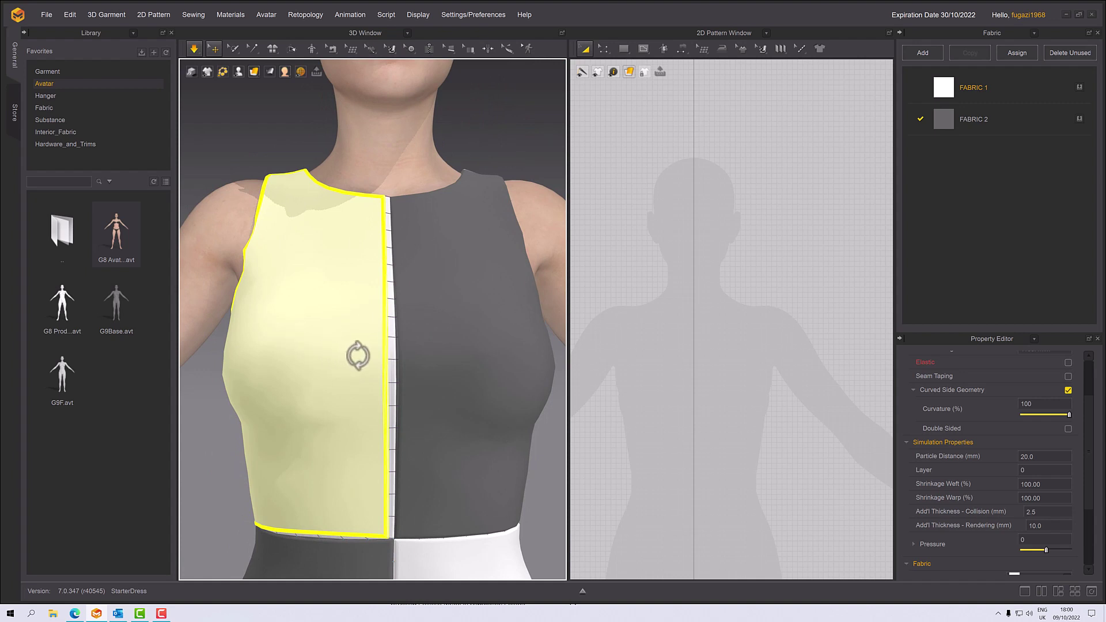
{"action": "right_click_drag", "start_coordinate": [358, 353], "coordinate": [329, 353]}
{"action": "scroll", "coordinate": [365, 375], "scroll_direction": "up", "scroll_amount": 3}
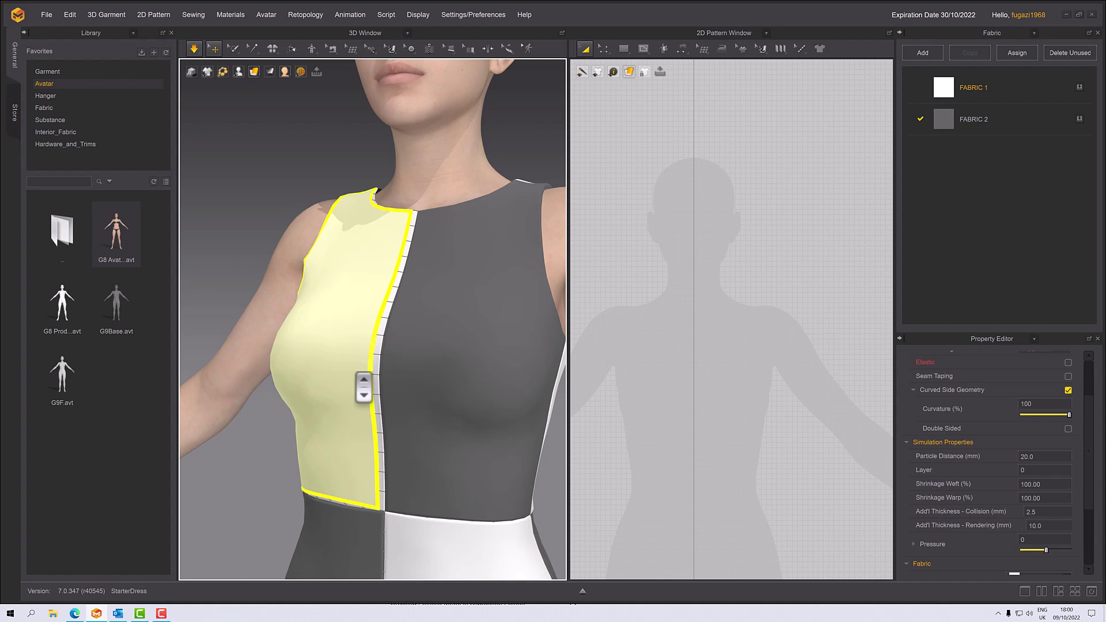
{"action": "scroll", "coordinate": [362, 388], "scroll_direction": "up", "scroll_amount": 2}
Step: Change rendering thickness to 1.0, simulate, and check the bodice edge
{"action": "double_click", "coordinate": [1037, 526]}
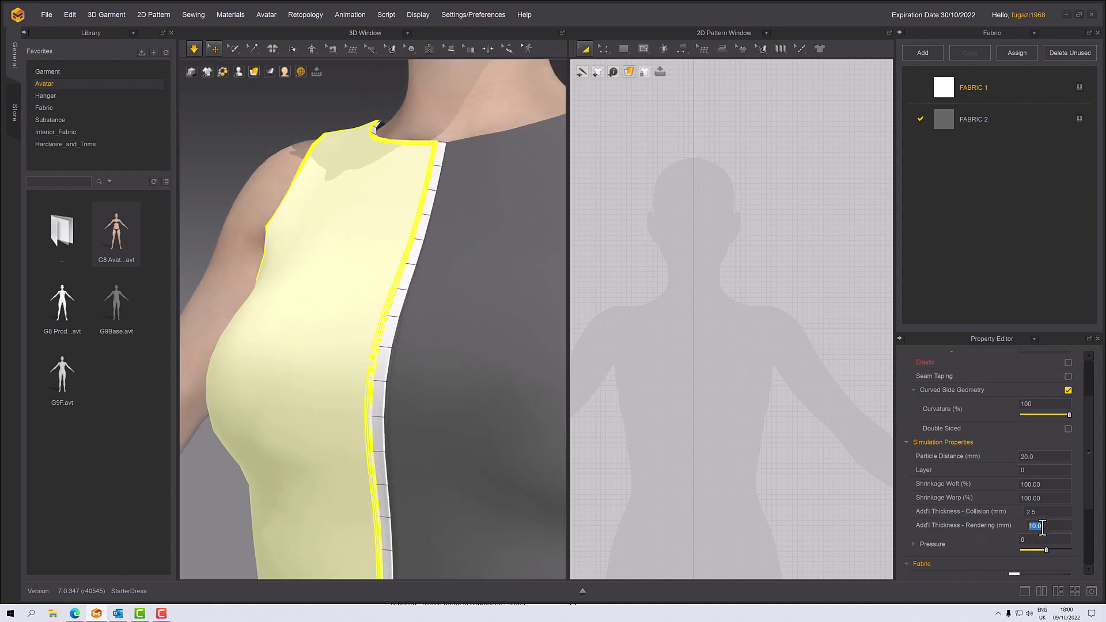
{"action": "type", "text": "1.0"}
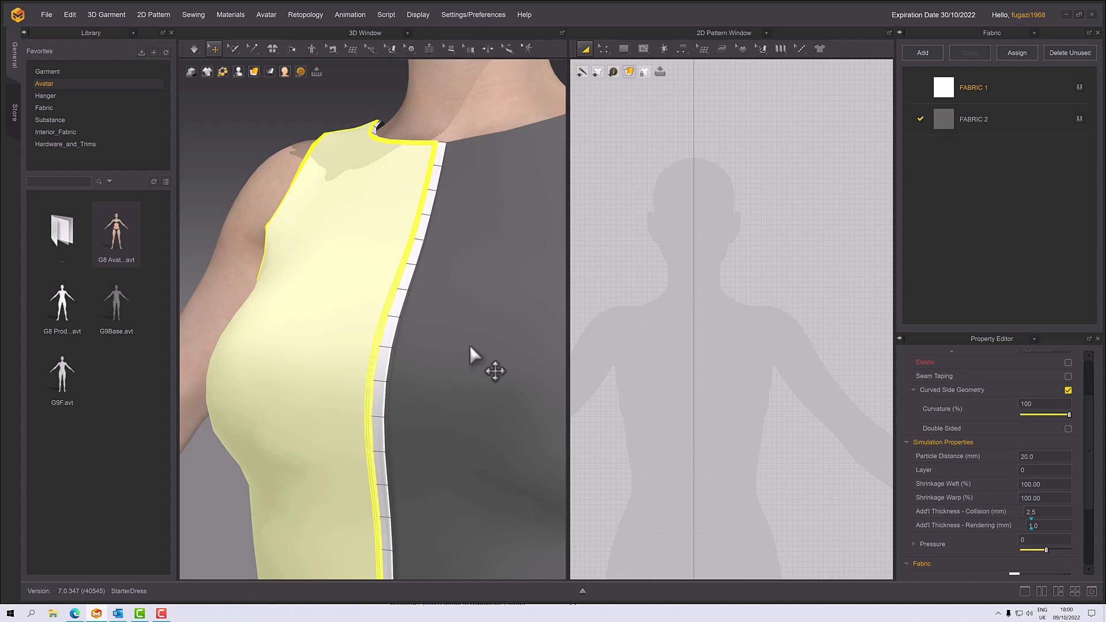
{"action": "left_click", "coordinate": [194, 47]}
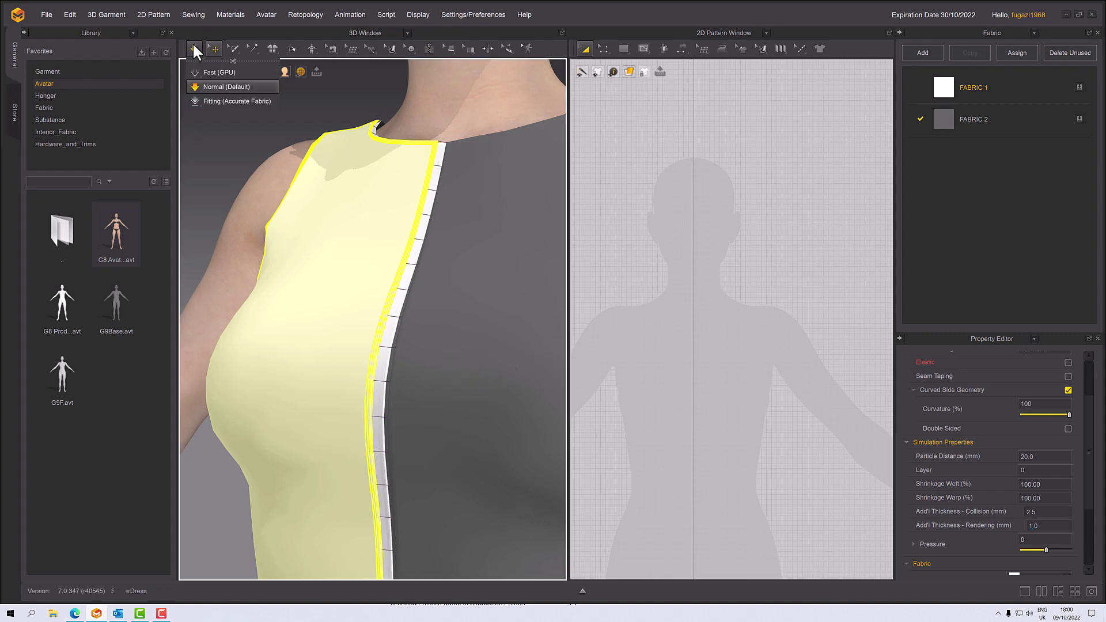
{"action": "mouse_move", "coordinate": [494, 407]}
{"action": "right_mouse_down"}
{"action": "mouse_move", "coordinate": [477, 375]}
{"action": "mouse_move", "coordinate": [493, 402]}
{"action": "right_mouse_up"}
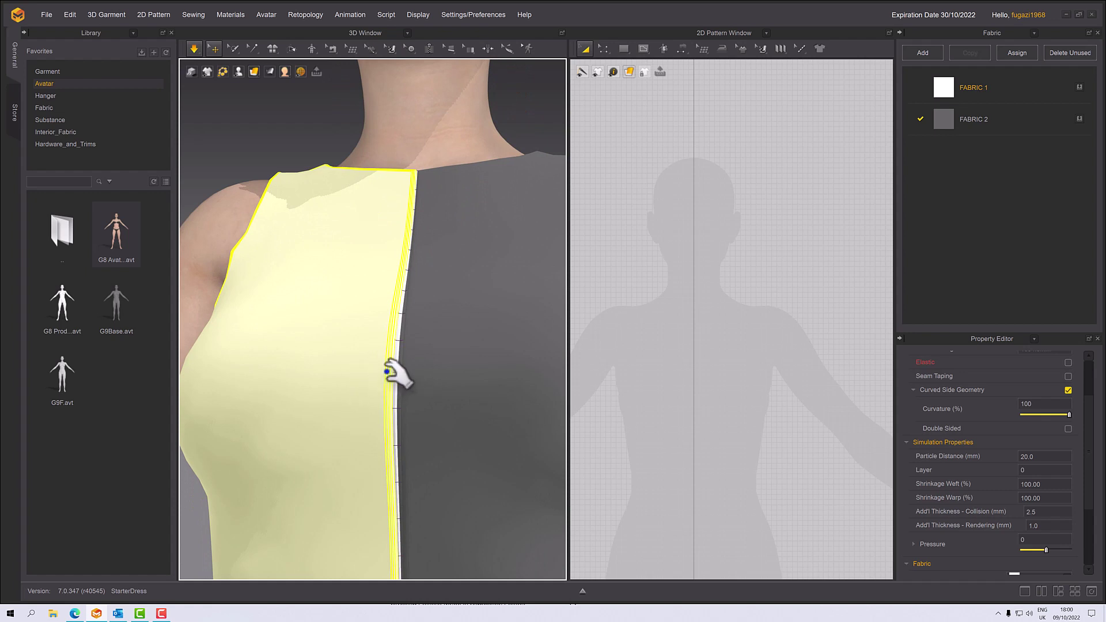
{"action": "right_click_drag", "start_coordinate": [390, 369], "coordinate": [470, 371]}
Step: Set rendering thickness back to 0.0 and change collision thickness to 5.0 mm
{"action": "double_click", "coordinate": [1050, 525]}
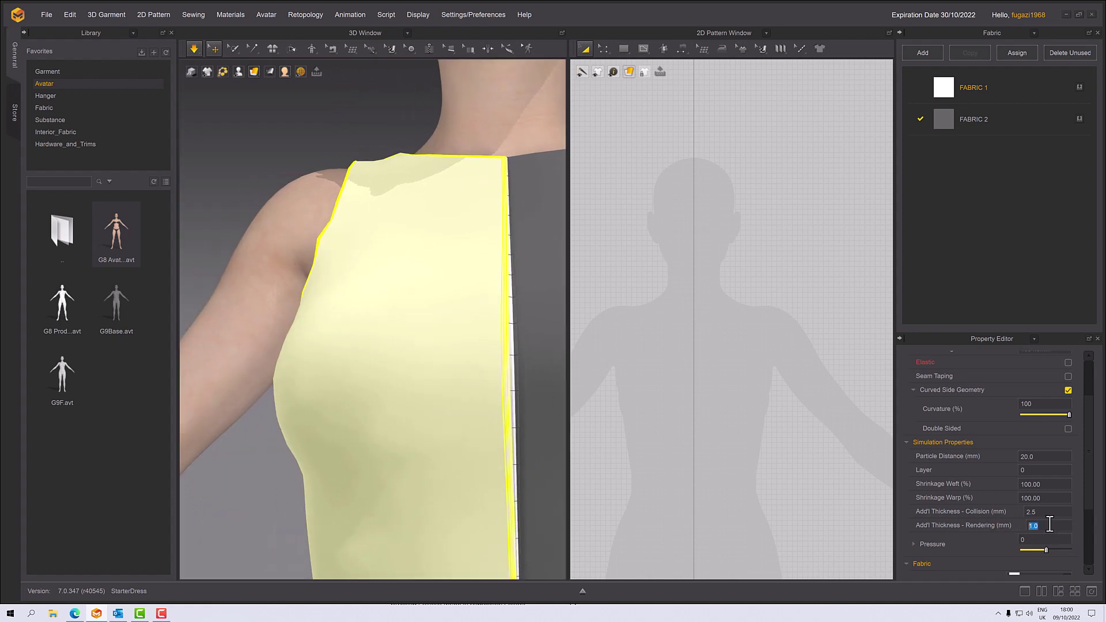
{"action": "type", "text": "0.0"}
{"action": "double_click", "coordinate": [1039, 511]}
{"action": "mouse_move", "coordinate": [410, 340]}
{"action": "right_mouse_down"}
{"action": "mouse_move", "coordinate": [425, 316]}
{"action": "mouse_move", "coordinate": [415, 321]}
{"action": "mouse_move", "coordinate": [415, 308]}
{"action": "mouse_move", "coordinate": [465, 309]}
{"action": "mouse_move", "coordinate": [413, 343]}
{"action": "mouse_move", "coordinate": [417, 323]}
{"action": "mouse_move", "coordinate": [499, 323]}
{"action": "mouse_move", "coordinate": [410, 330]}
{"action": "right_mouse_up"}
Step: Zoom and pan the 2D Pattern Window until all dress pattern pieces are in view
{"action": "scroll", "coordinate": [499, 323], "scroll_direction": "up", "scroll_amount": 5}
{"action": "scroll", "coordinate": [472, 345], "scroll_direction": "down", "scroll_amount": 5}
{"action": "scroll", "coordinate": [420, 346], "scroll_direction": "up", "scroll_amount": 1}
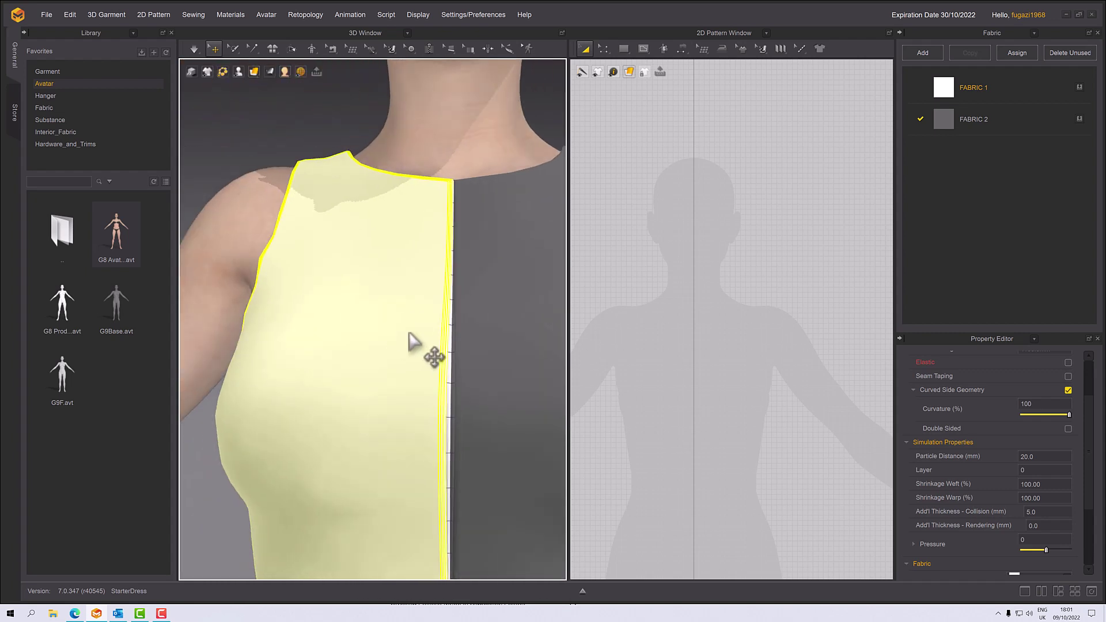
{"action": "scroll", "coordinate": [689, 409], "scroll_direction": "down", "scroll_amount": 3}
{"action": "scroll", "coordinate": [690, 410], "scroll_direction": "down", "scroll_amount": 2}
{"action": "right_click_drag", "start_coordinate": [699, 382], "coordinate": [641, 383]}
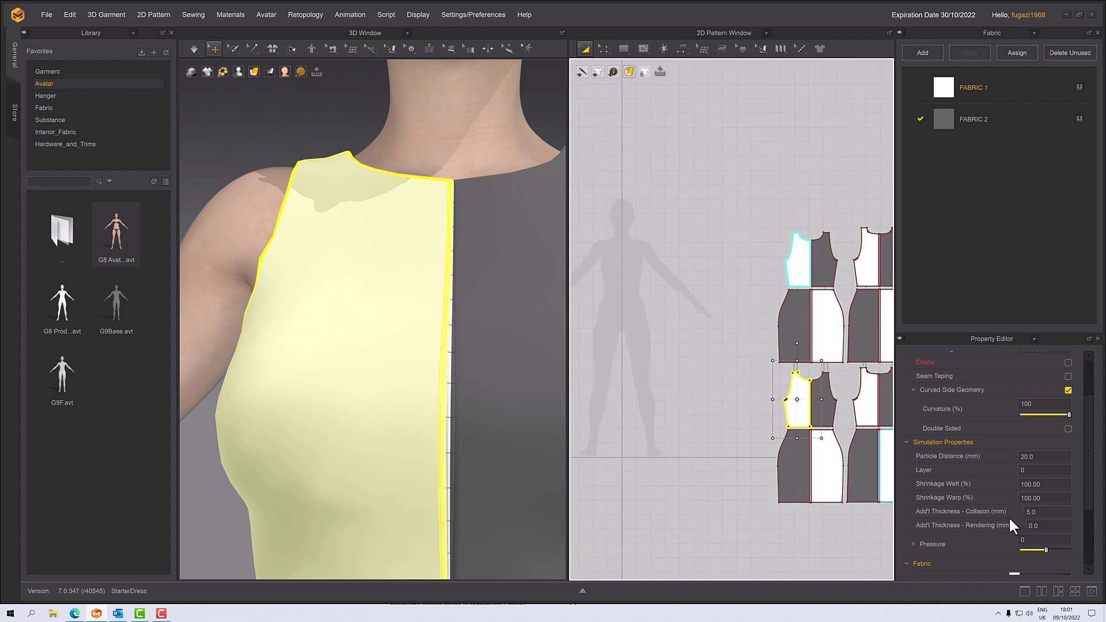
Step: Set Add'l Thickness - Collision to 2.5 and select the grey front bodice panel in 3D
{"action": "left_click", "coordinate": [1045, 515]}
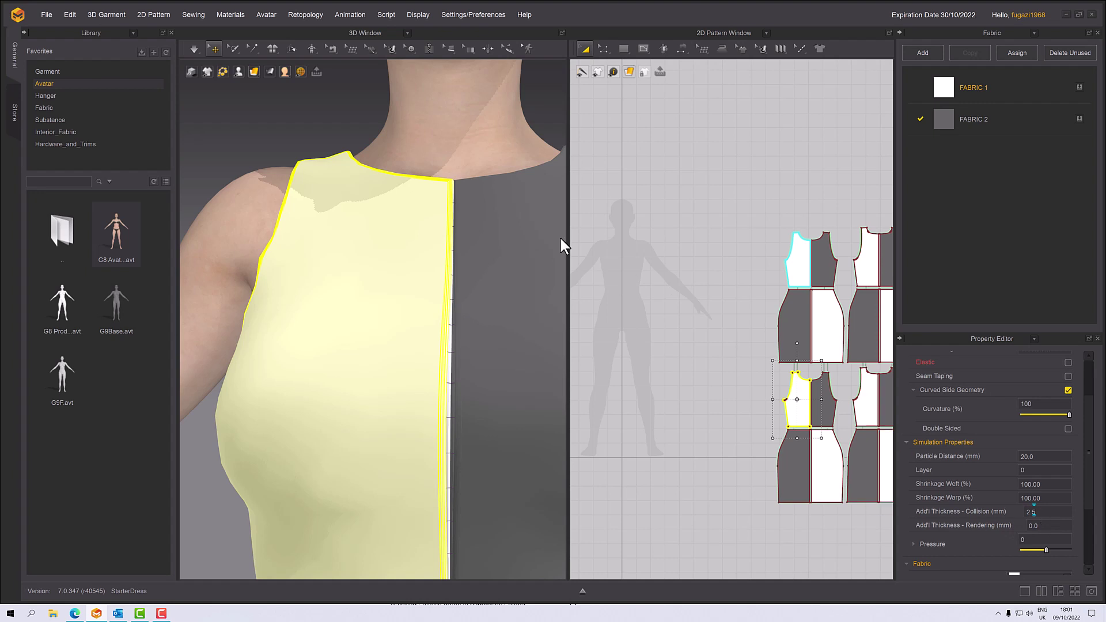
{"action": "right_click_drag", "start_coordinate": [494, 287], "coordinate": [455, 296]}
{"action": "key", "text": "z"}
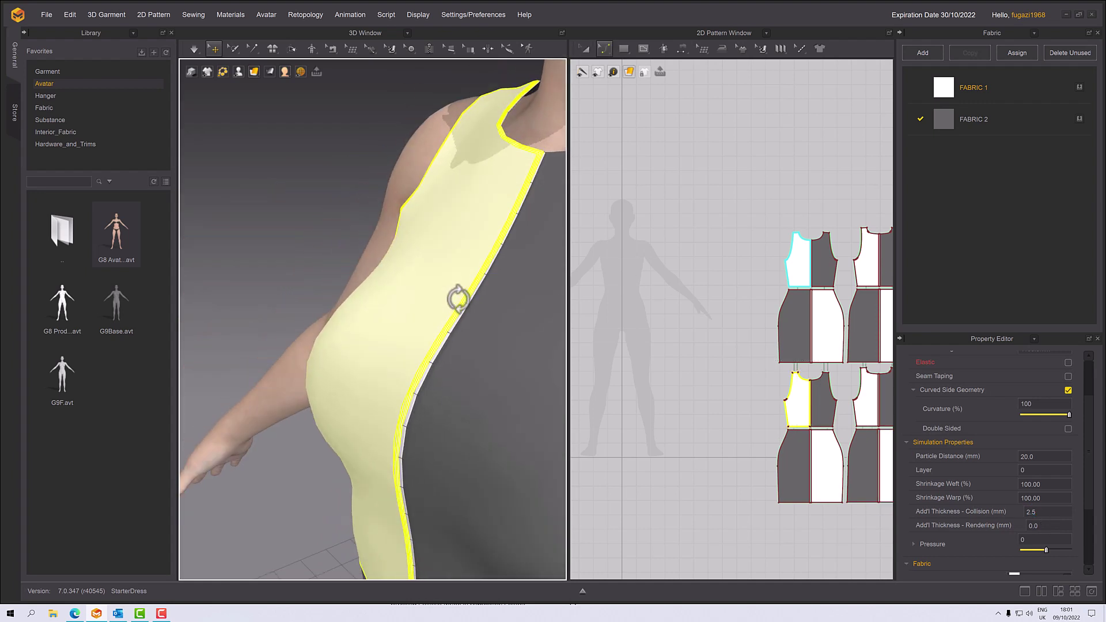
{"action": "right_click_drag", "start_coordinate": [361, 267], "coordinate": [434, 265]}
{"action": "left_click", "coordinate": [504, 323]}
{"action": "scroll", "coordinate": [509, 331], "scroll_direction": "up", "scroll_amount": 3}
{"action": "scroll", "coordinate": [510, 331], "scroll_direction": "down", "scroll_amount": 2}
{"action": "scroll", "coordinate": [432, 266], "scroll_direction": "up", "scroll_amount": 2}
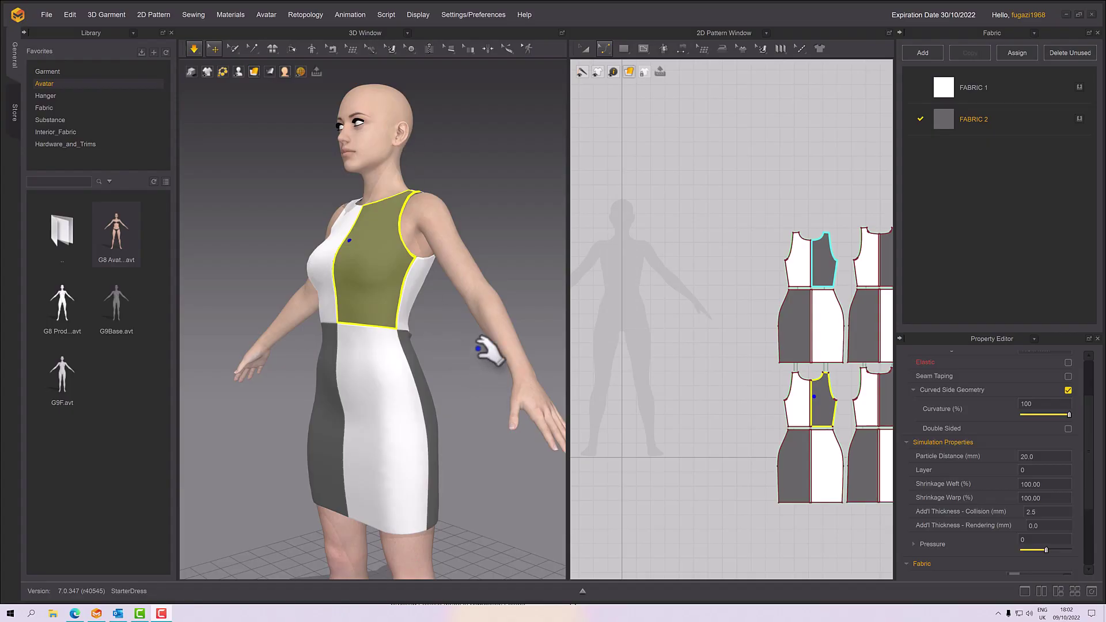
Step: Centre the pattern pieces in the 2D view and orbit the 3D view to look up beneath the hem
{"action": "mouse_move", "coordinate": [481, 328]}
{"action": "right_mouse_down"}
{"action": "mouse_move", "coordinate": [484, 343]}
{"action": "mouse_move", "coordinate": [484, 317]}
{"action": "right_mouse_up"}
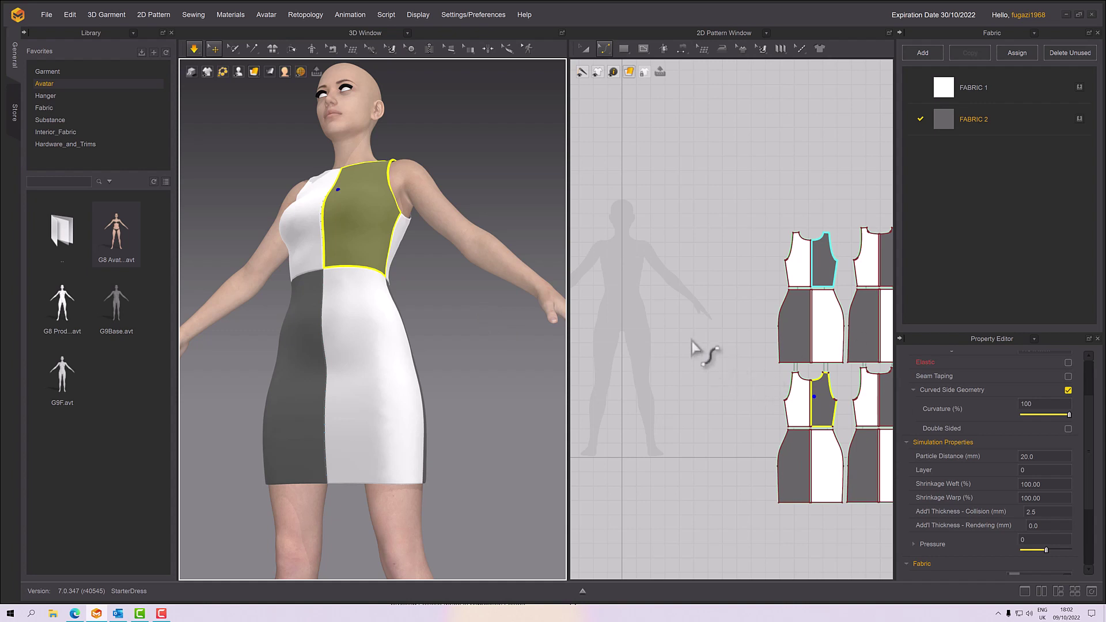
{"action": "scroll", "coordinate": [699, 354], "scroll_direction": "up", "scroll_amount": 1}
{"action": "right_click_drag", "start_coordinate": [699, 353], "coordinate": [576, 264]}
{"action": "right_click_drag", "start_coordinate": [475, 366], "coordinate": [469, 301]}
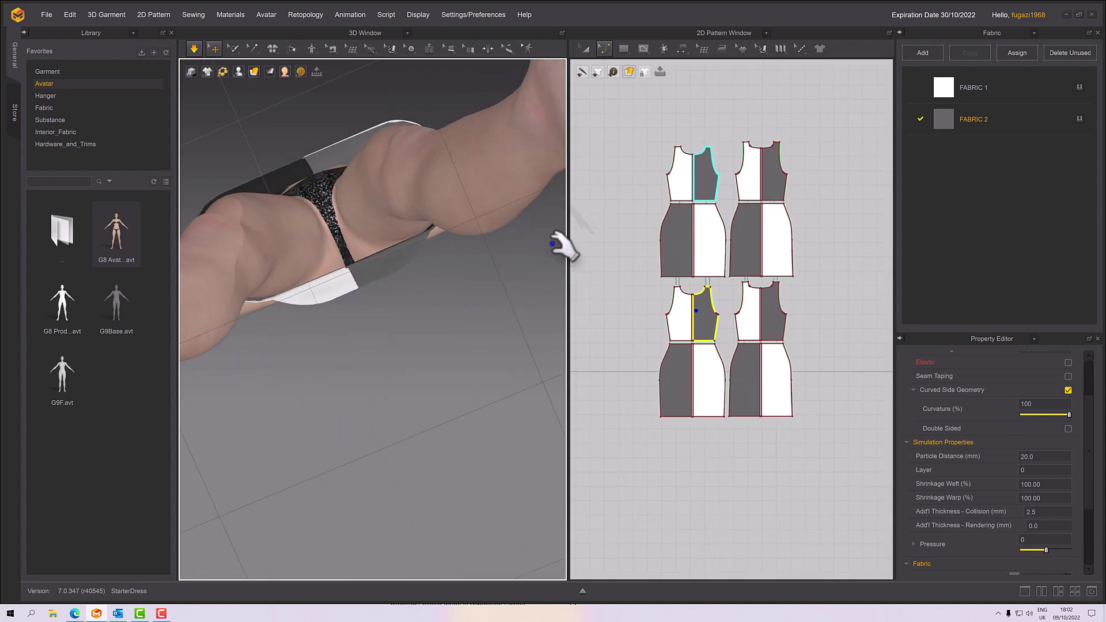
{"action": "right_click_drag", "start_coordinate": [563, 241], "coordinate": [565, 291]}
{"action": "right_click_drag", "start_coordinate": [479, 297], "coordinate": [486, 301]}
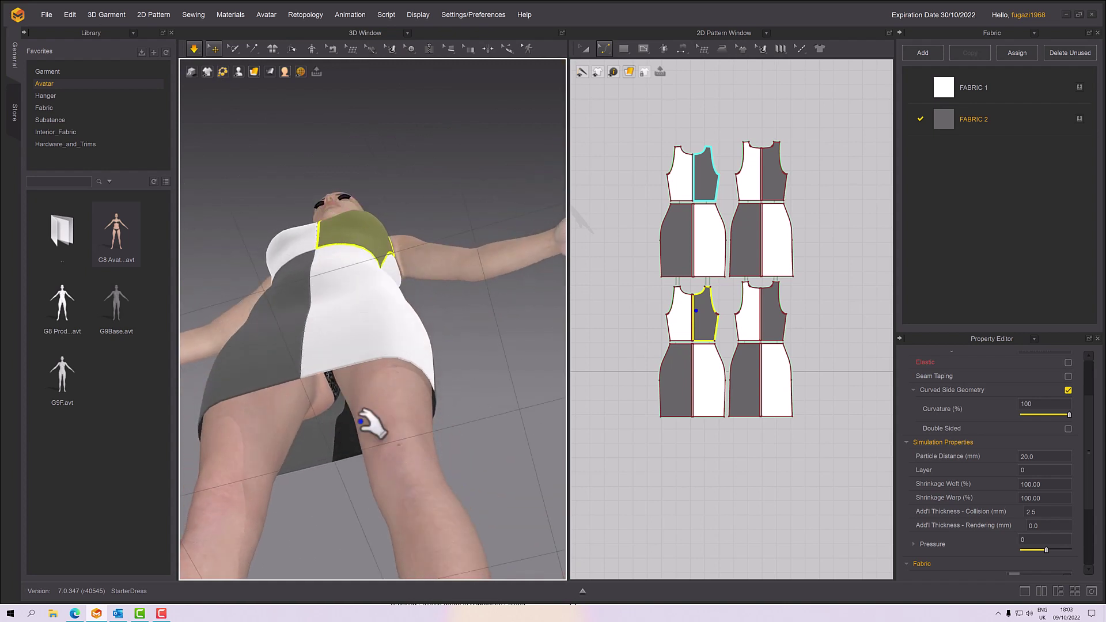
Step: Select the top two dress patterns with Transform Pattern and apply Remove Linked Editing
{"action": "left_click", "coordinate": [646, 123]}
{"action": "left_click", "coordinate": [585, 48]}
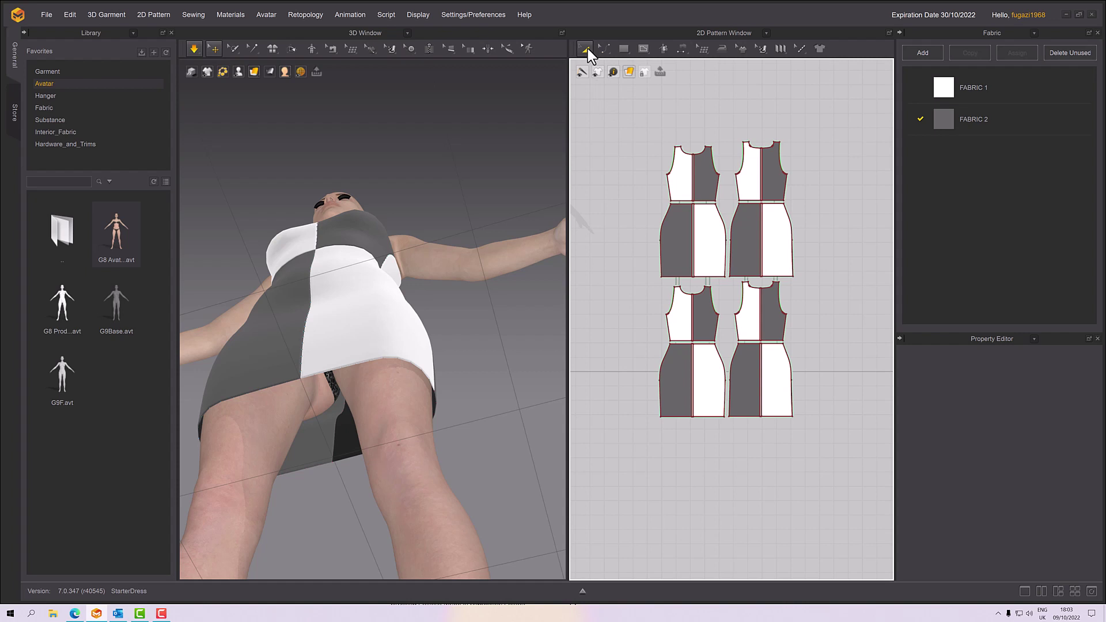
{"action": "left_click_drag", "start_coordinate": [724, 196], "coordinate": [822, 289]}
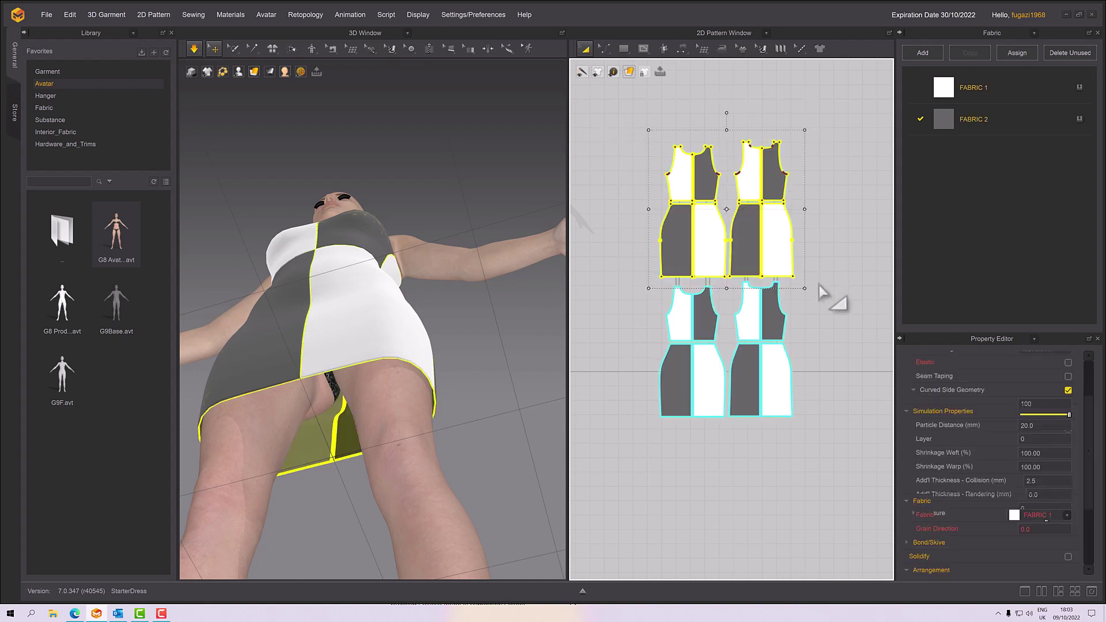
{"action": "right_click", "coordinate": [784, 236]}
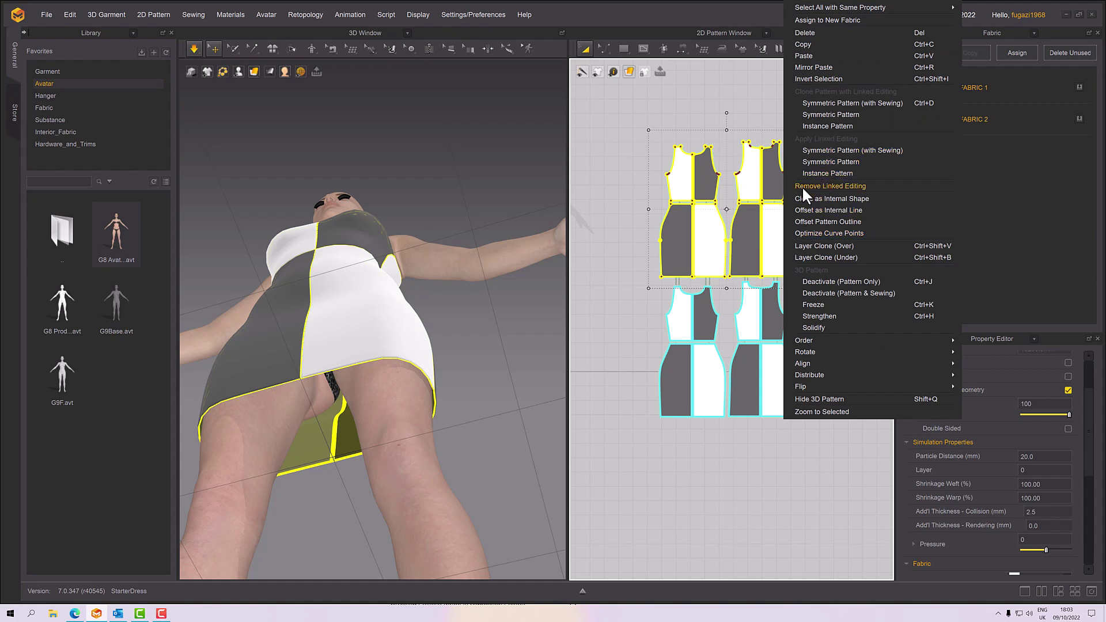
{"action": "left_click", "coordinate": [824, 185]}
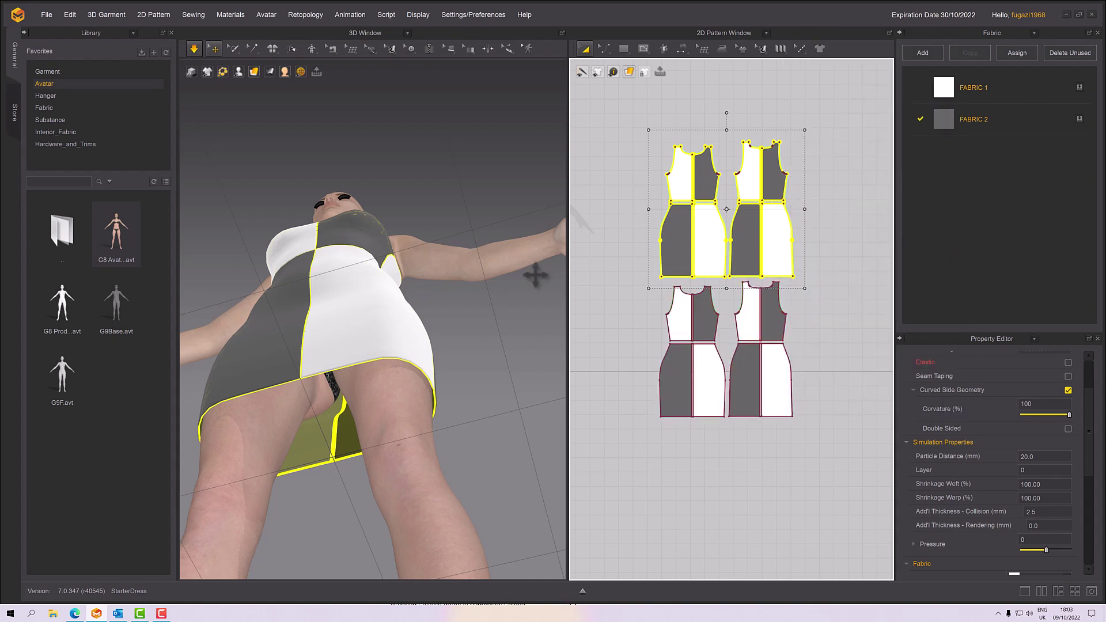
Step: Flip the normals of the selected upper dress pieces in the 3D window
{"action": "left_click", "coordinate": [344, 442]}
{"action": "right_click", "coordinate": [344, 443]}
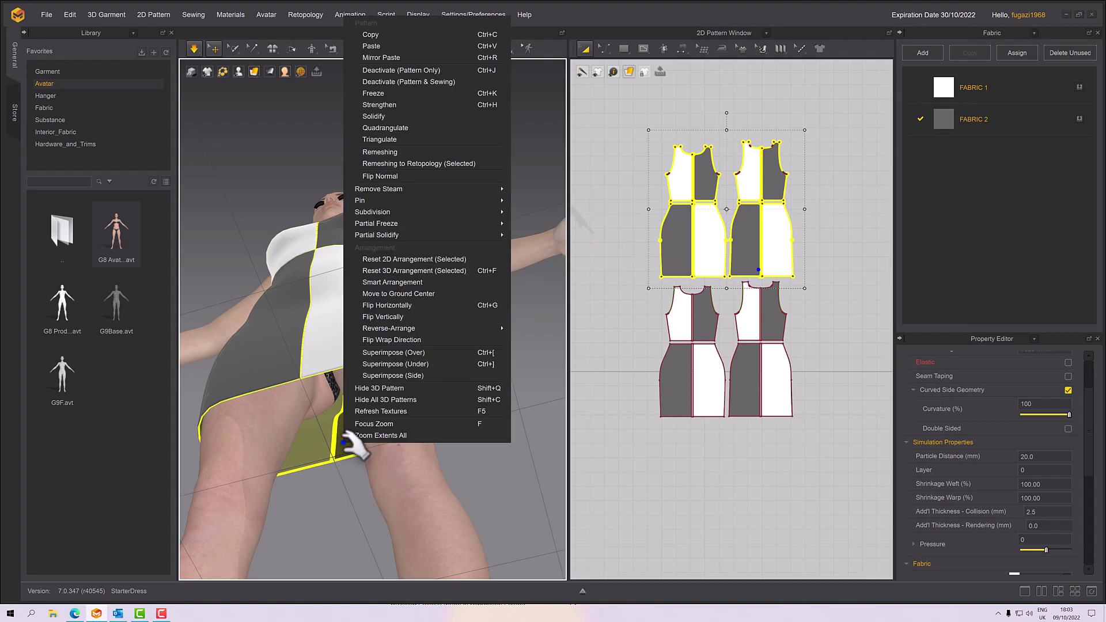
{"action": "left_click", "coordinate": [384, 174]}
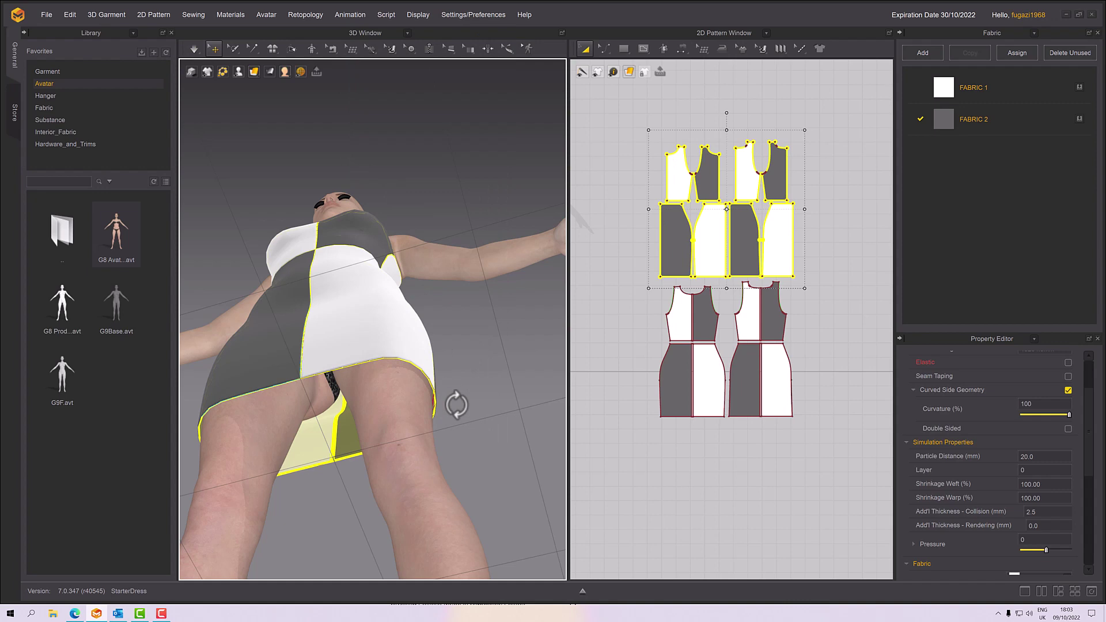
{"action": "mouse_move", "coordinate": [459, 403]}
{"action": "right_mouse_down"}
{"action": "mouse_move", "coordinate": [468, 408]}
{"action": "mouse_move", "coordinate": [469, 378]}
{"action": "mouse_move", "coordinate": [511, 413]}
{"action": "mouse_move", "coordinate": [563, 390]}
{"action": "mouse_move", "coordinate": [569, 333]}
{"action": "mouse_move", "coordinate": [553, 425]}
{"action": "mouse_move", "coordinate": [518, 450]}
{"action": "mouse_move", "coordinate": [438, 401]}
{"action": "right_mouse_up"}
Step: Simulate the dress onto the avatar, view it from the front, and select all pattern pieces
{"action": "key", "text": "q"}
{"action": "scroll", "coordinate": [438, 401], "scroll_direction": "down", "scroll_amount": 5}
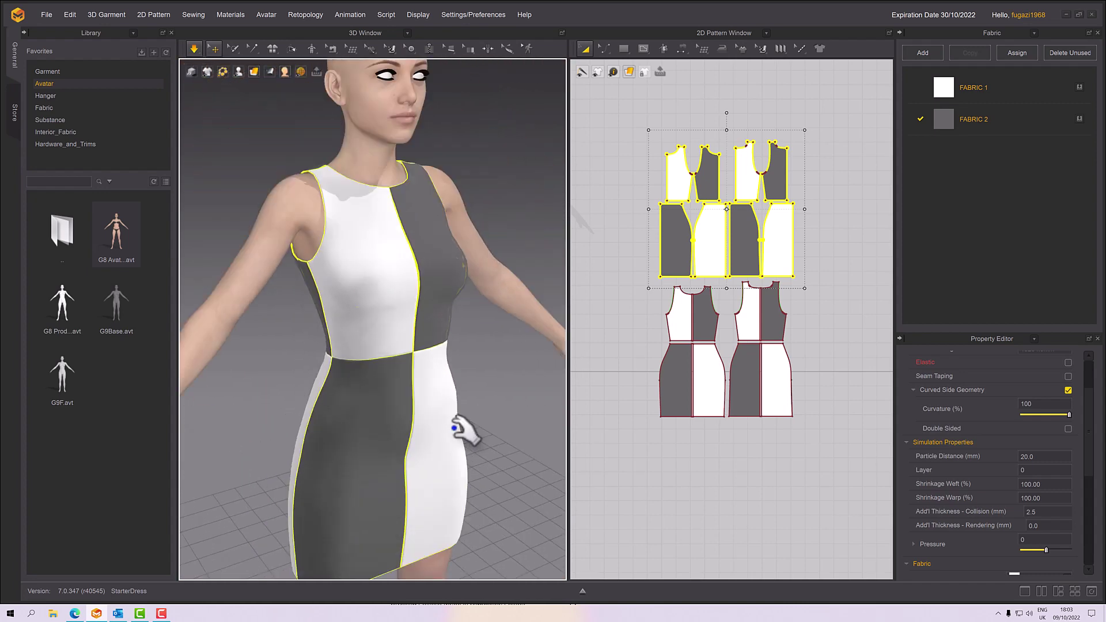
{"action": "key", "text": "2"}
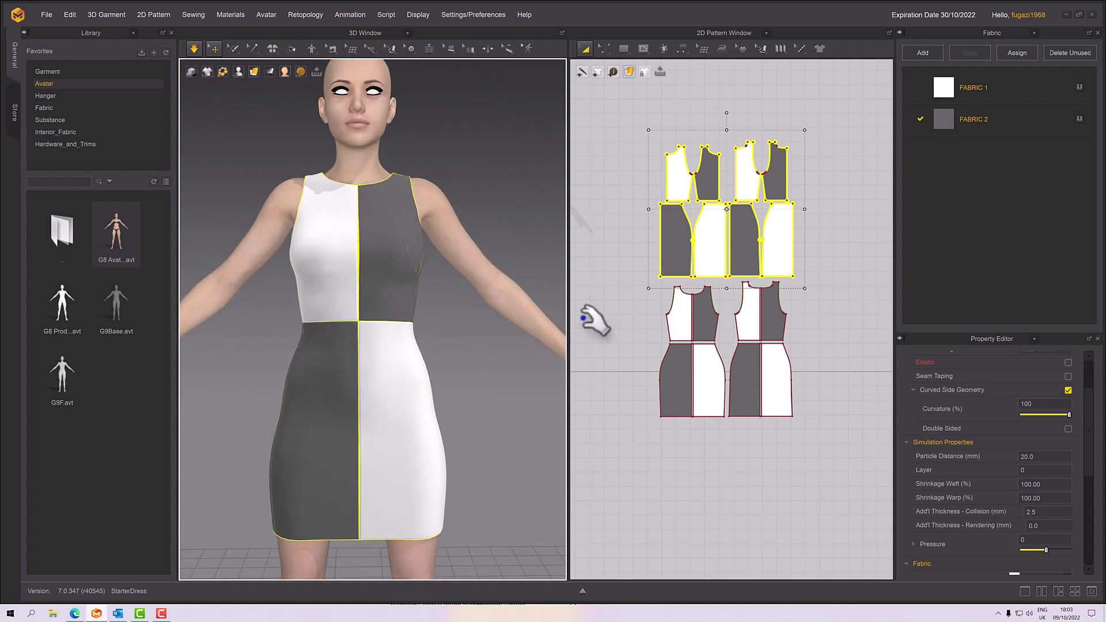
{"action": "left_click", "coordinate": [599, 340]}
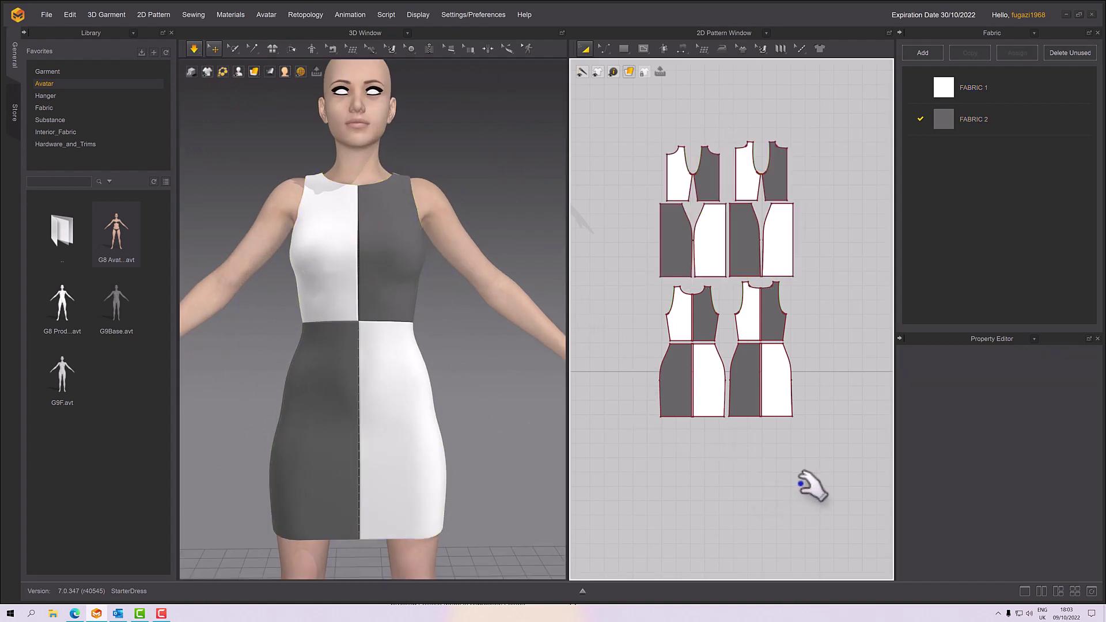
{"action": "left_click_drag", "start_coordinate": [817, 461], "coordinate": [602, 113]}
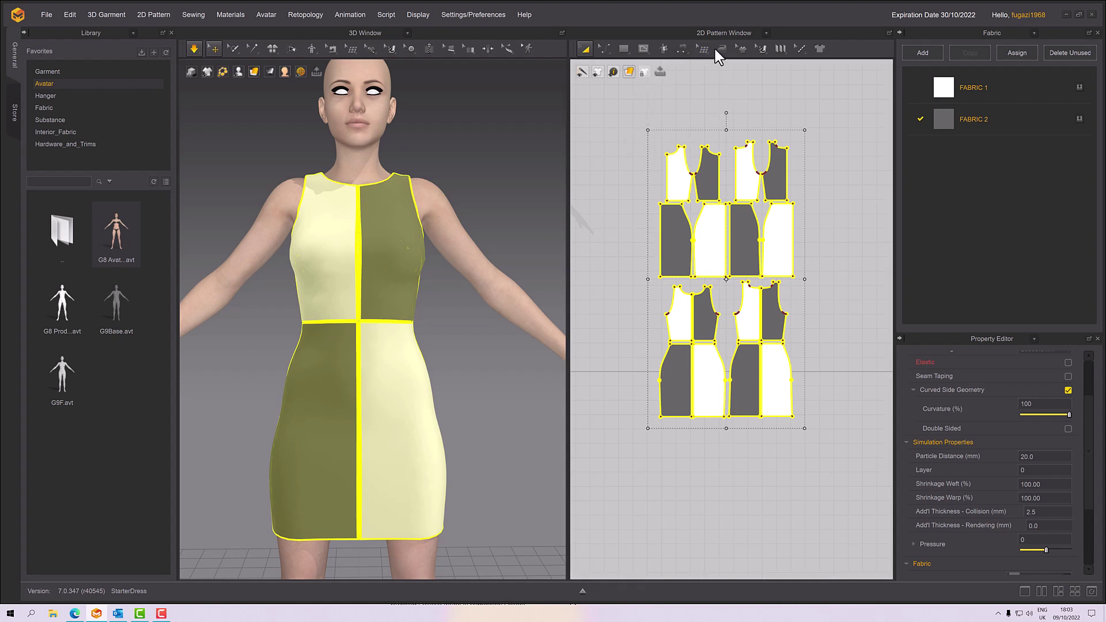
Step: Switch the pane to the UV Editor and reset the UV layout to the 2D arrangement
{"action": "left_click", "coordinate": [737, 31]}
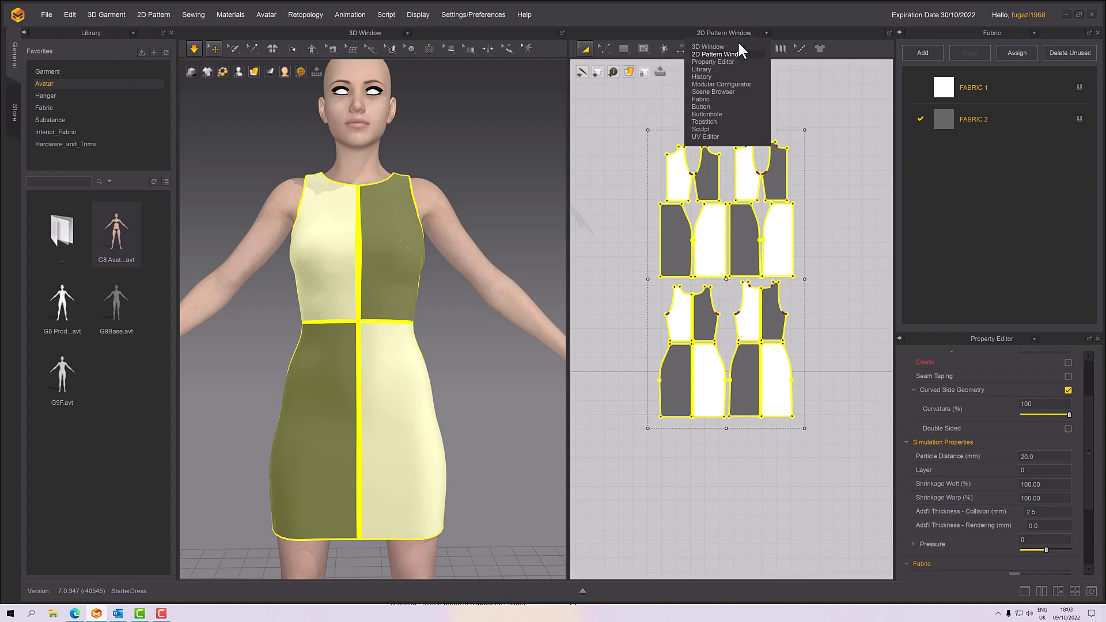
{"action": "left_click", "coordinate": [725, 135]}
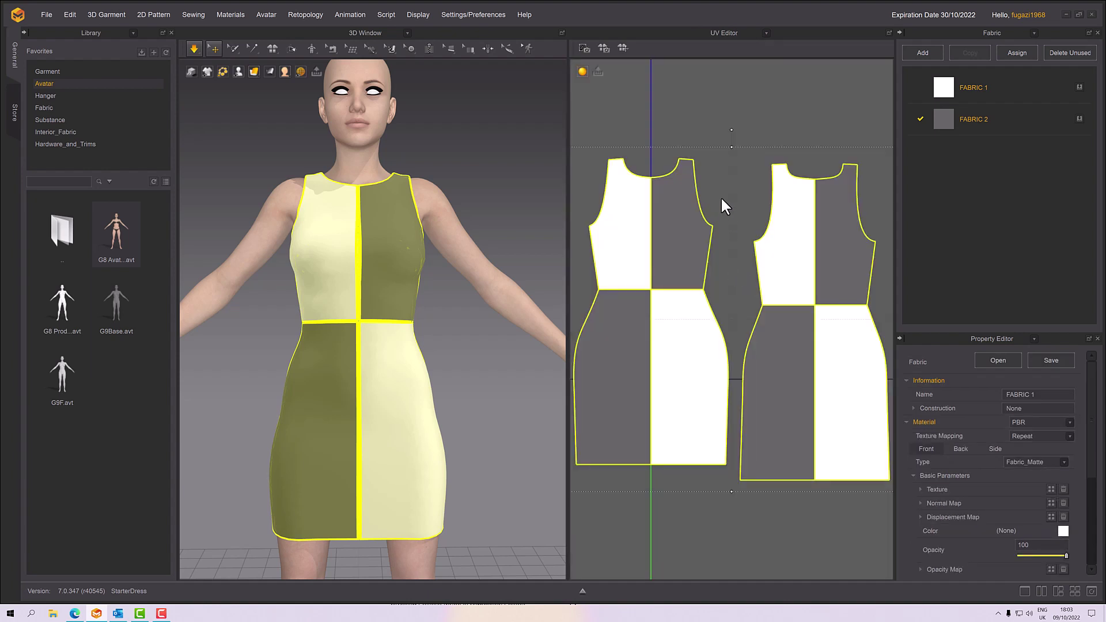
{"action": "left_click", "coordinate": [720, 196]}
{"action": "scroll", "coordinate": [723, 207], "scroll_direction": "down", "scroll_amount": 5}
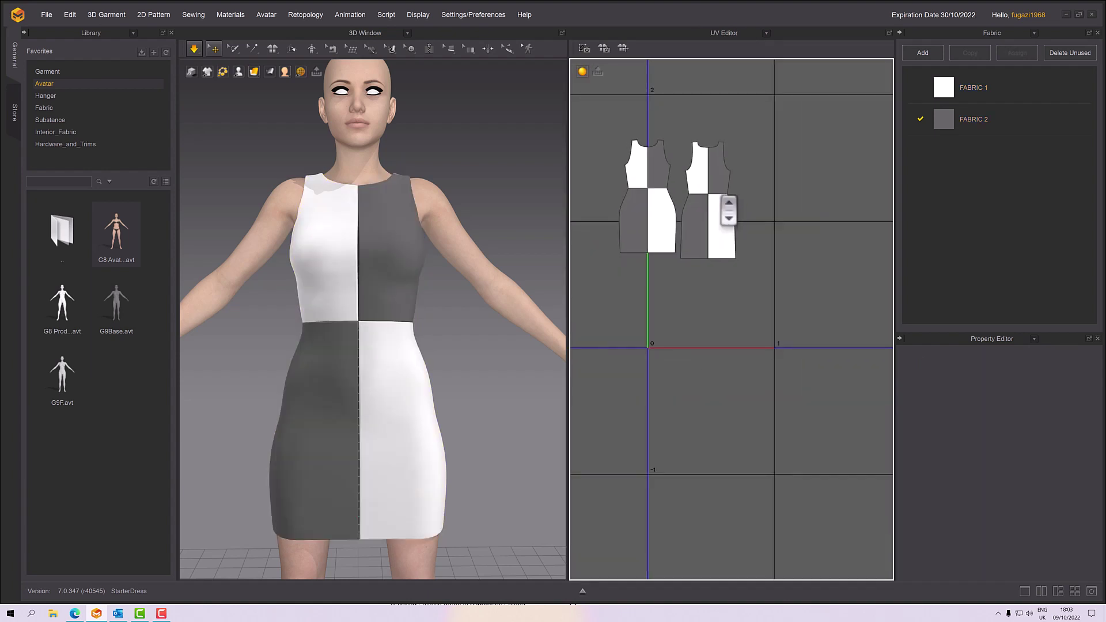
{"action": "right_click", "coordinate": [688, 109]}
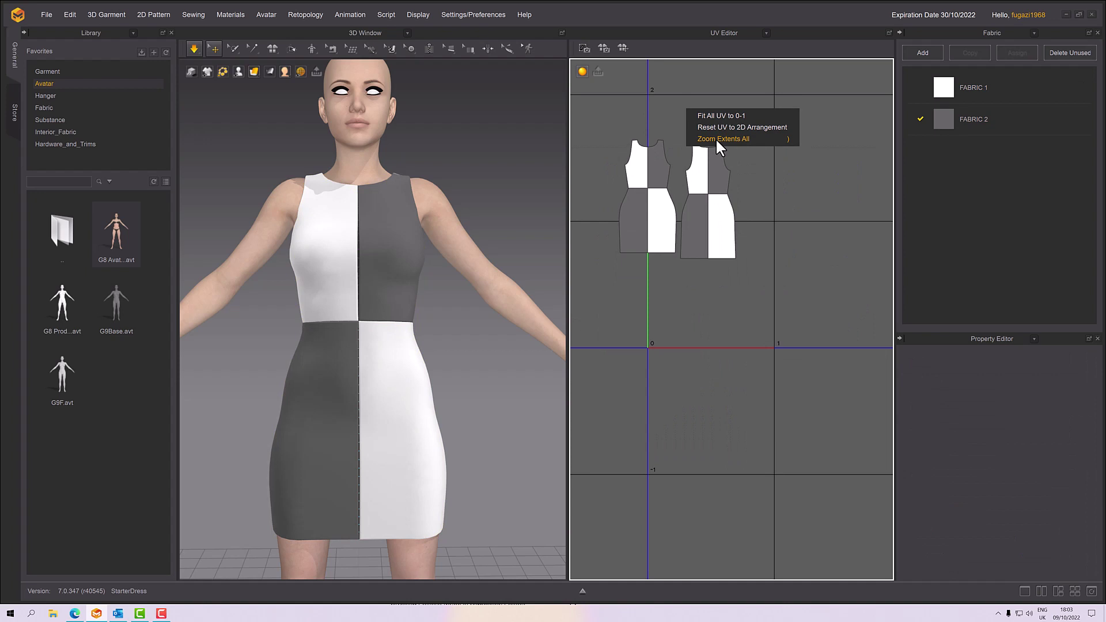
{"action": "left_click", "coordinate": [718, 127]}
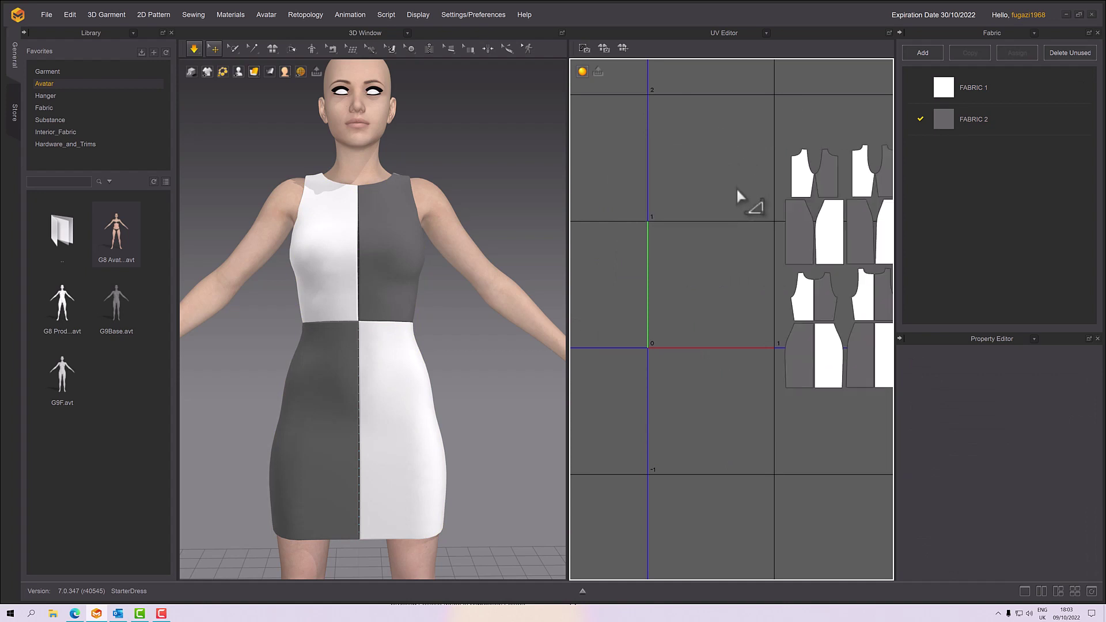
Step: Fit all UV pieces to 0-1 using Length (Absolute) 20 mm
{"action": "scroll", "coordinate": [708, 124], "scroll_direction": "down", "scroll_amount": 3}
{"action": "left_click_drag", "start_coordinate": [703, 112], "coordinate": [814, 276]}
{"action": "right_click", "coordinate": [771, 180]}
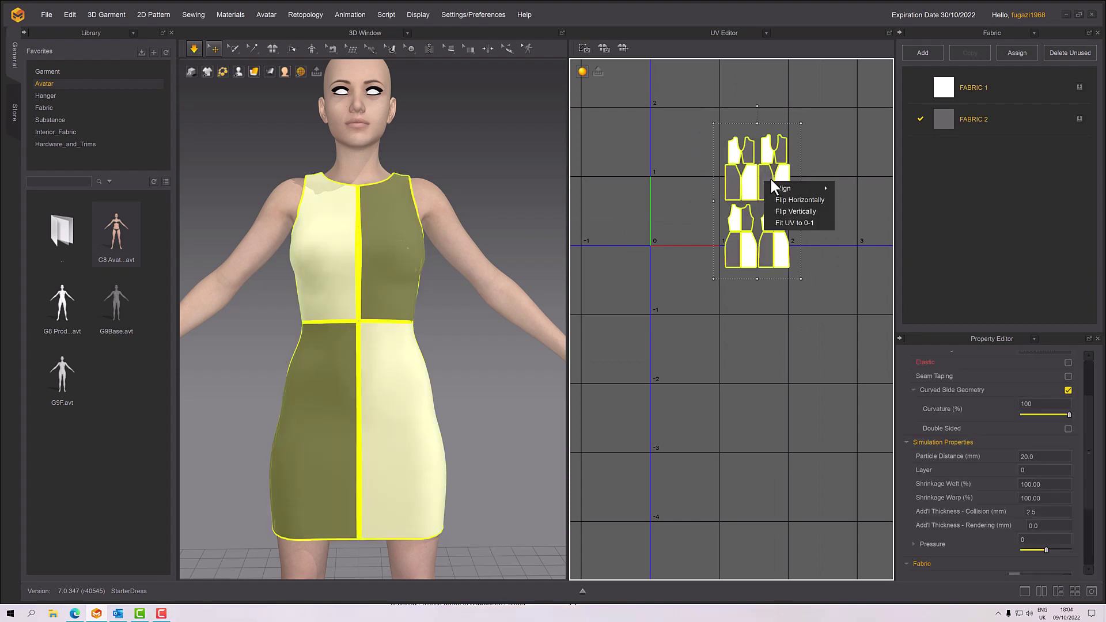
{"action": "left_click", "coordinate": [785, 222]}
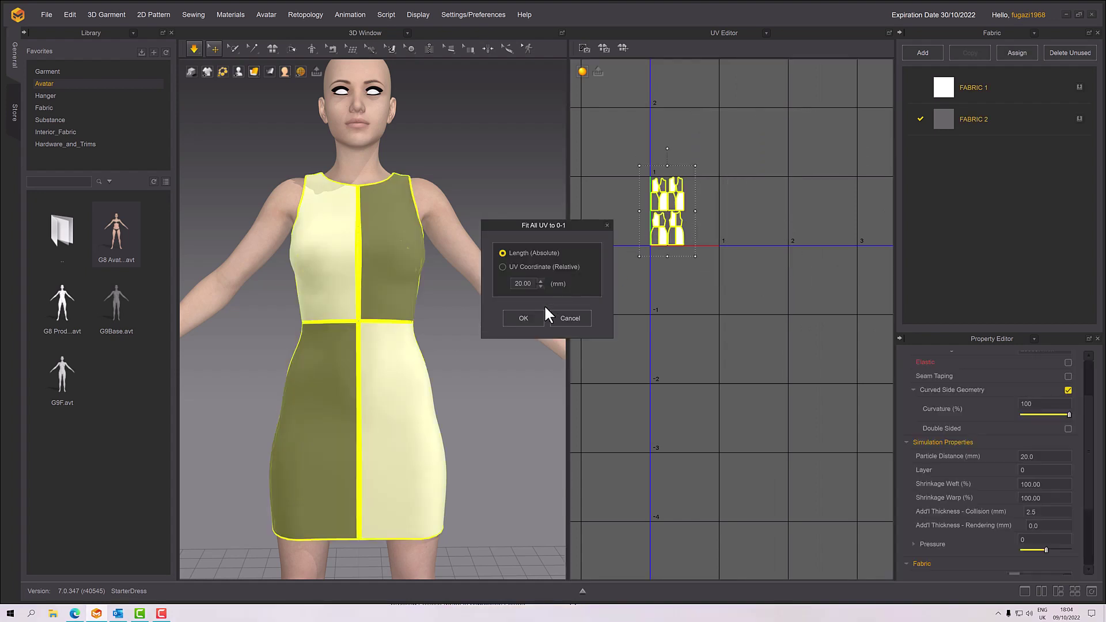
{"action": "left_click", "coordinate": [523, 318]}
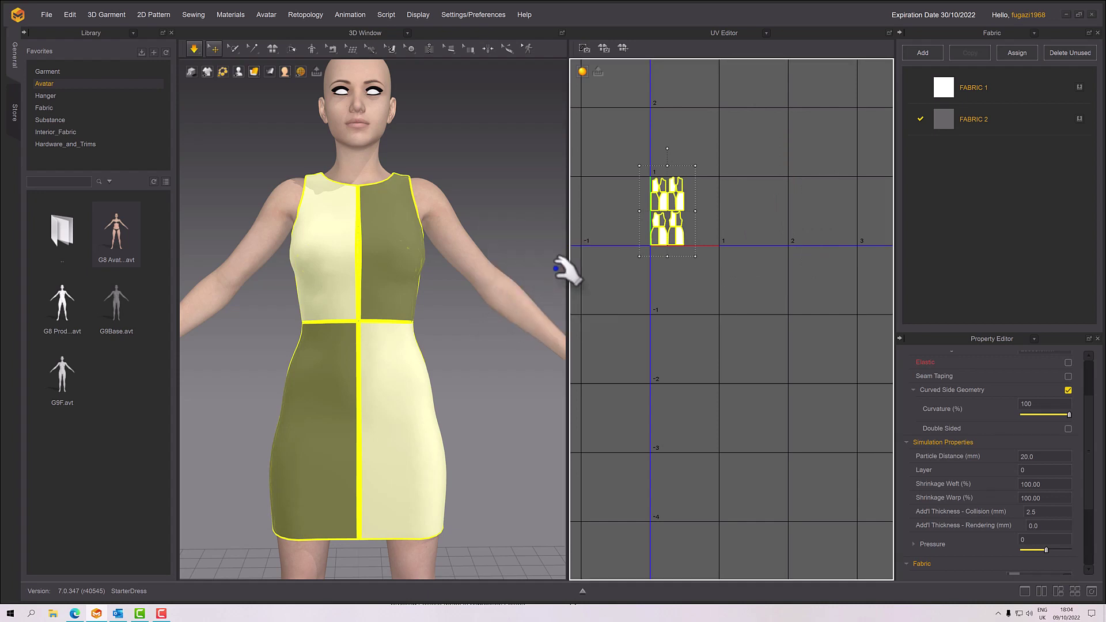
{"action": "scroll", "coordinate": [556, 259], "scroll_direction": "down", "scroll_amount": 2}
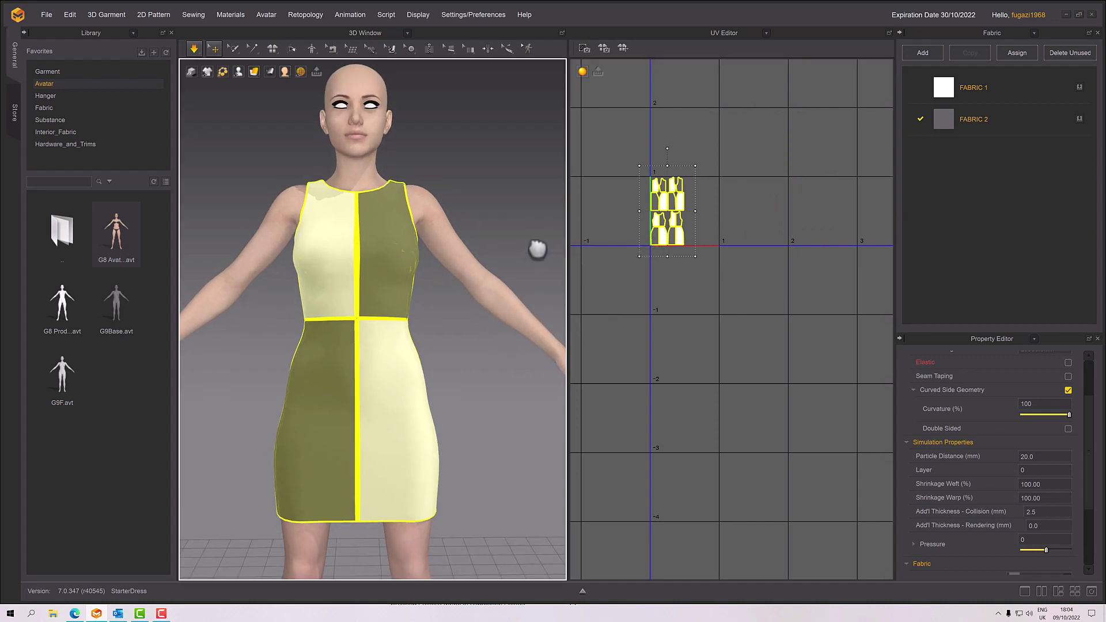
{"action": "scroll", "coordinate": [548, 255], "scroll_direction": "up", "scroll_amount": 2}
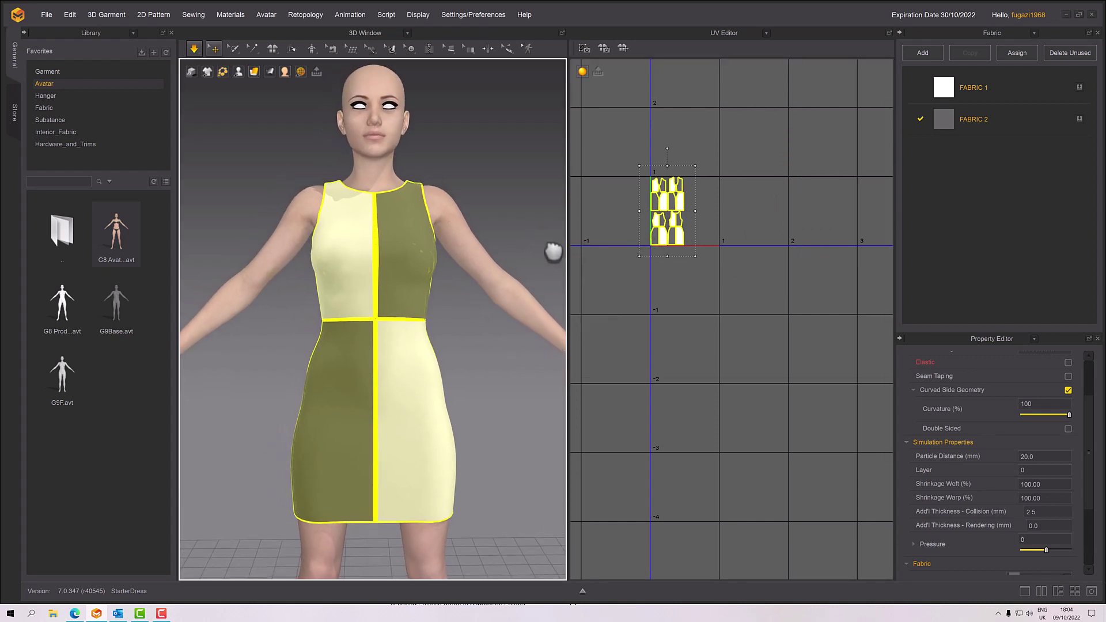
Step: Export the dress as an OBJ renamed from Dress.obj to DressWThick.obj and review the export options
{"action": "left_click", "coordinate": [47, 15]}
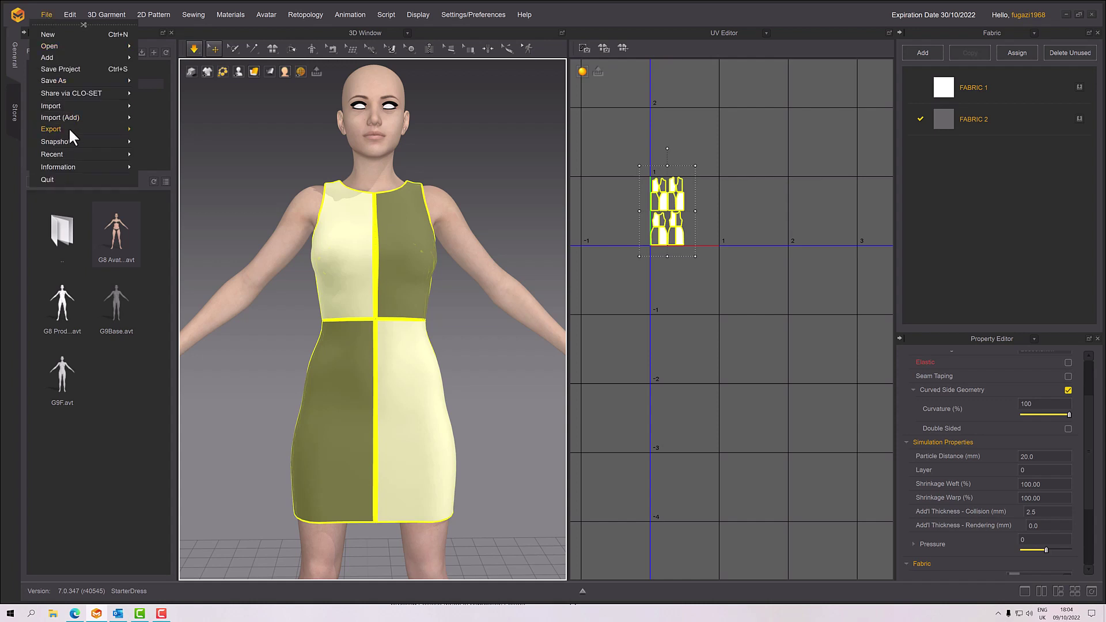
{"action": "mouse_move", "coordinate": [69, 129]}
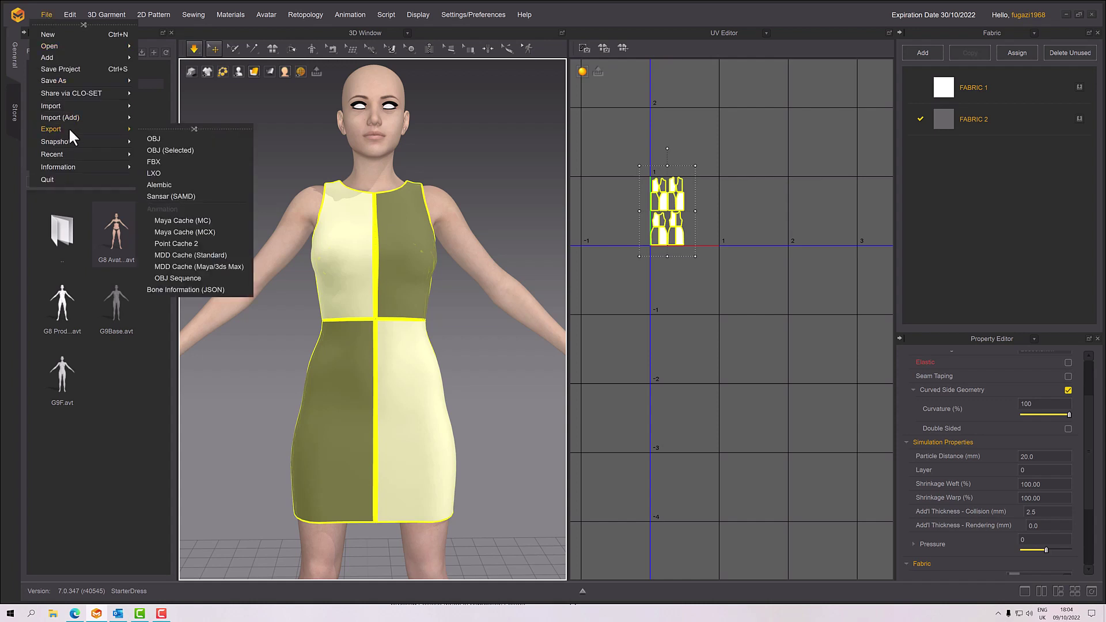
{"action": "left_click", "coordinate": [173, 139]}
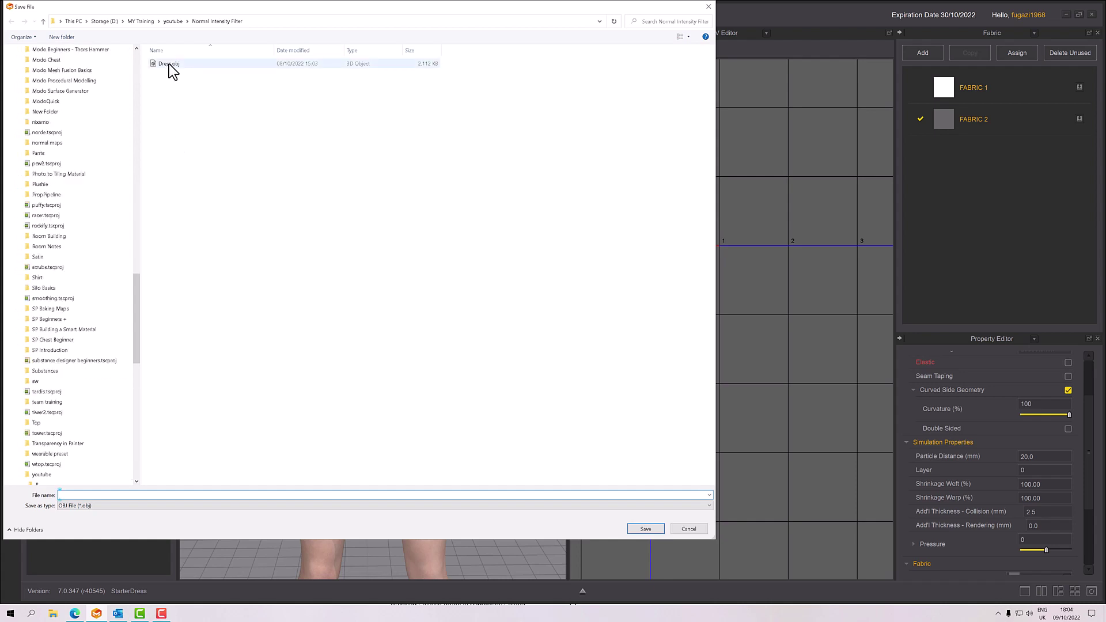
{"action": "left_click", "coordinate": [168, 64]}
{"action": "double_click", "coordinate": [75, 493]}
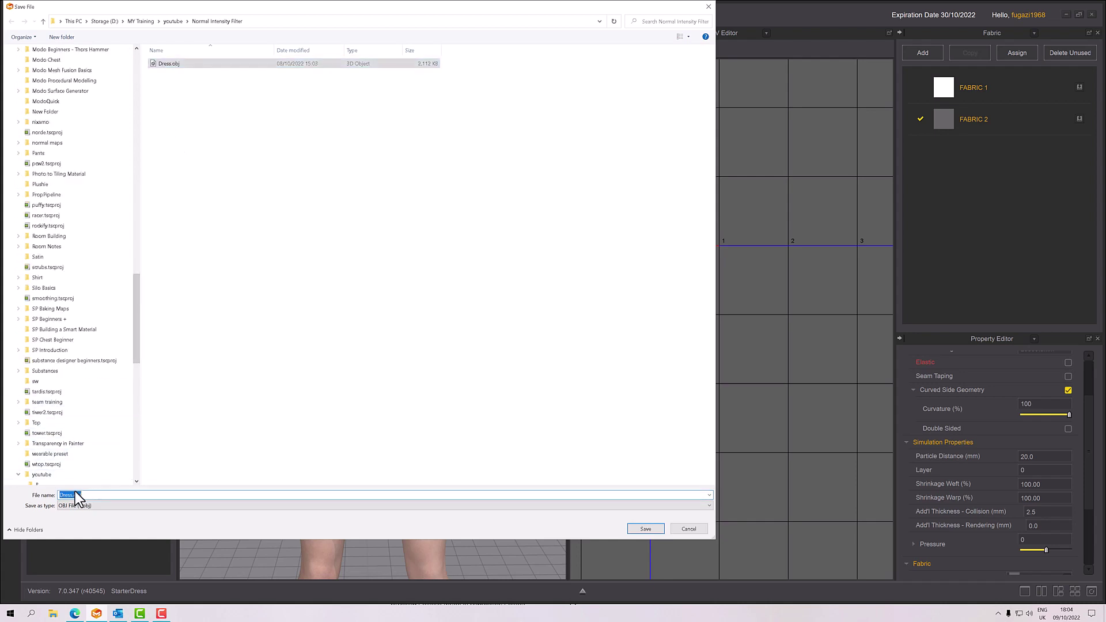
{"action": "left_click", "coordinate": [76, 495]}
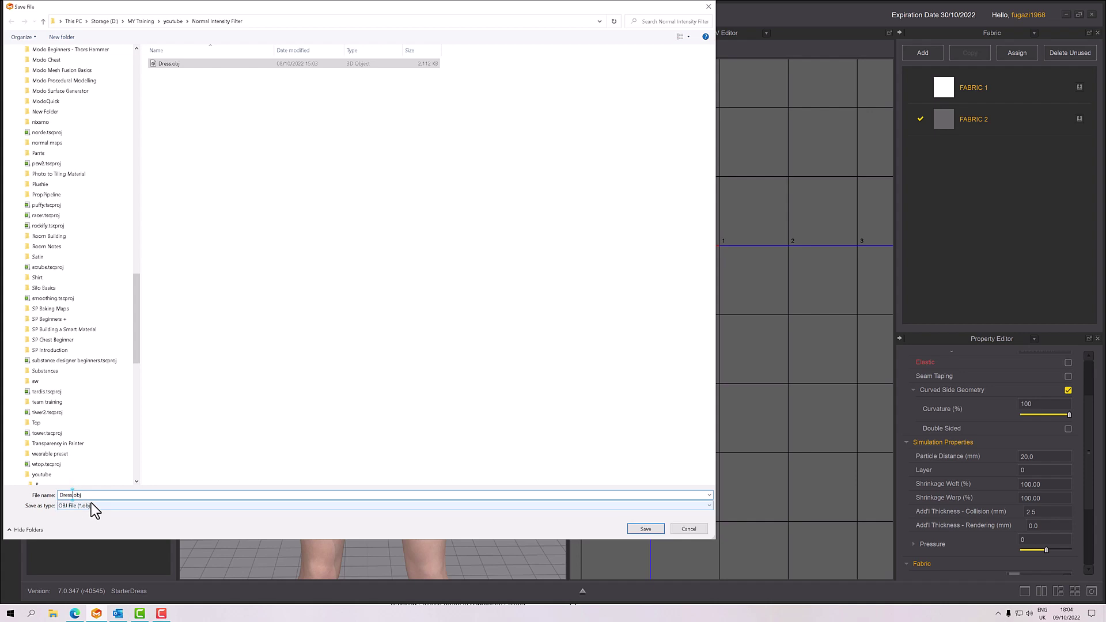
{"action": "type", "text": "wThickn"}
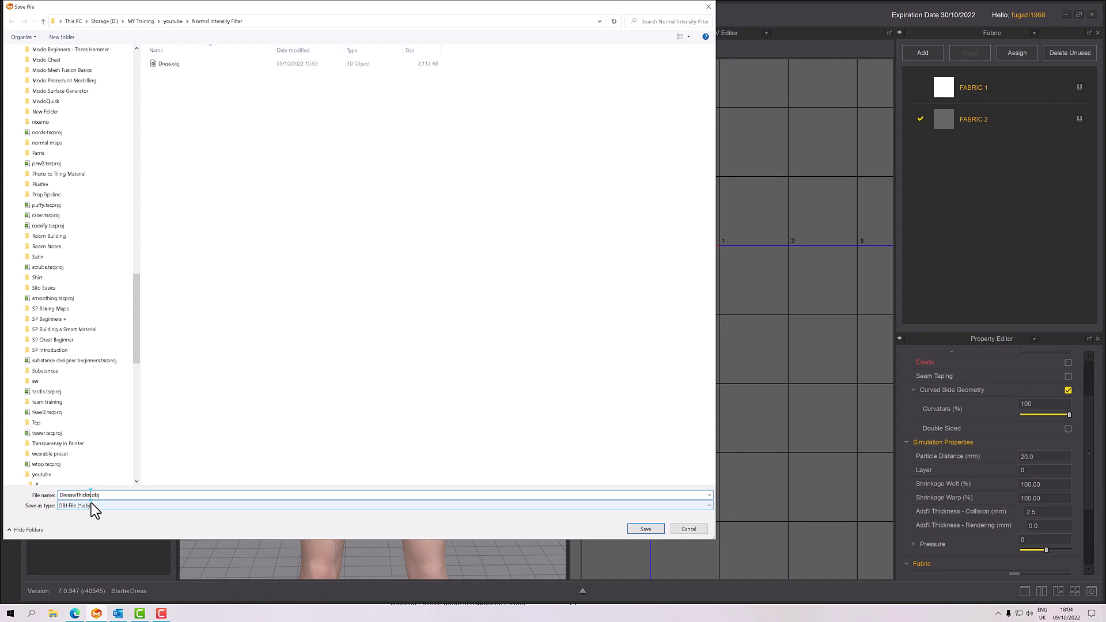
{"action": "key", "text": "Return"}
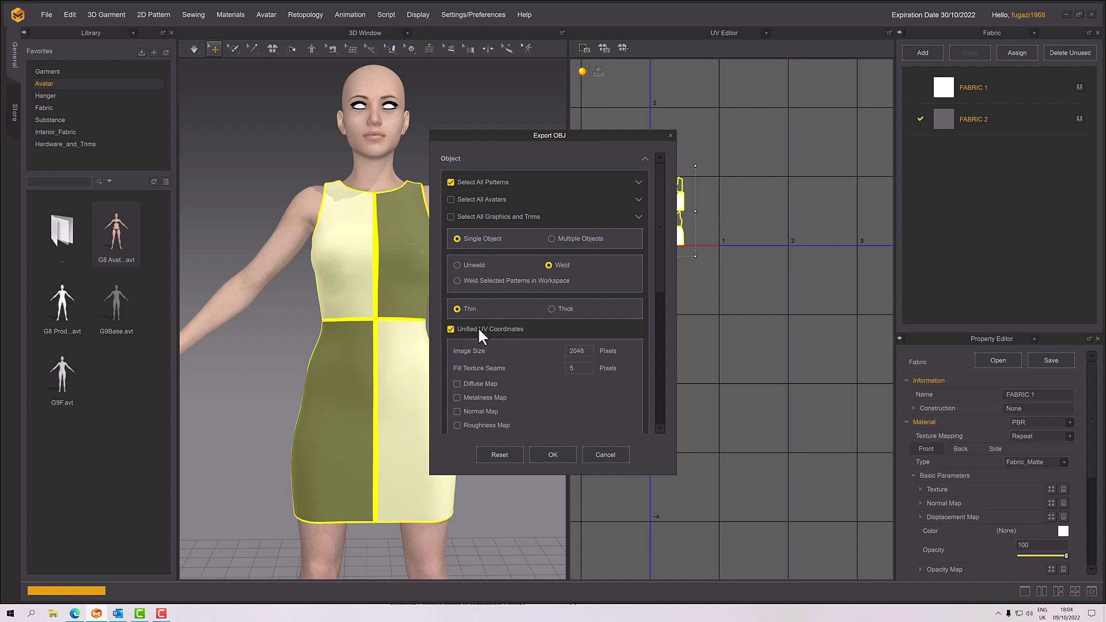
{"action": "scroll", "coordinate": [478, 326], "scroll_direction": "down", "scroll_amount": 5}
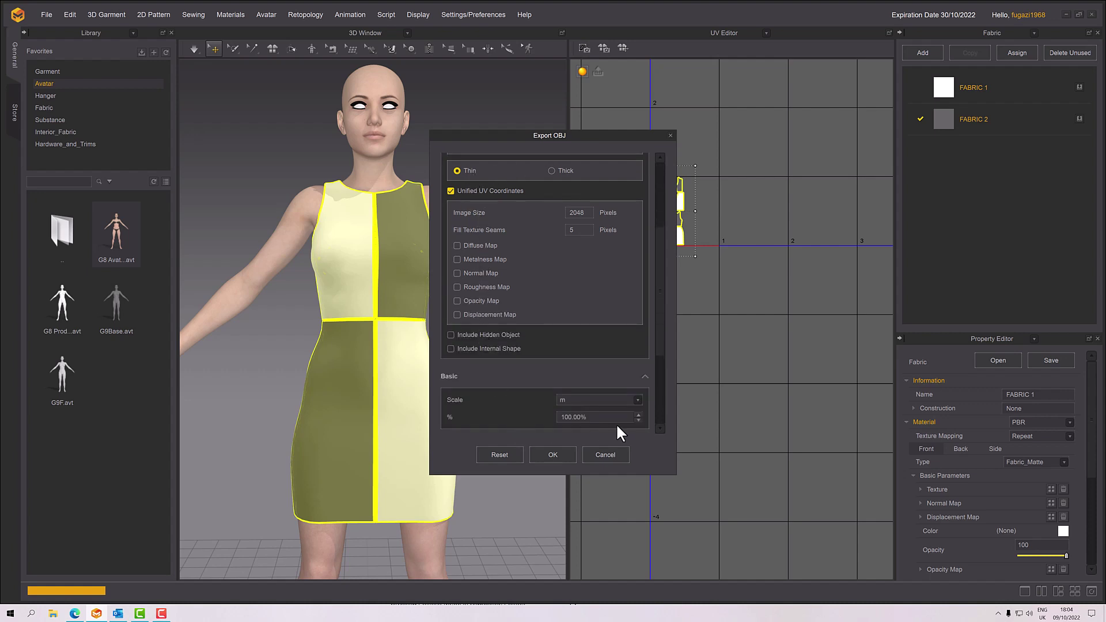
{"action": "scroll", "coordinate": [559, 345], "scroll_direction": "down", "scroll_amount": 2}
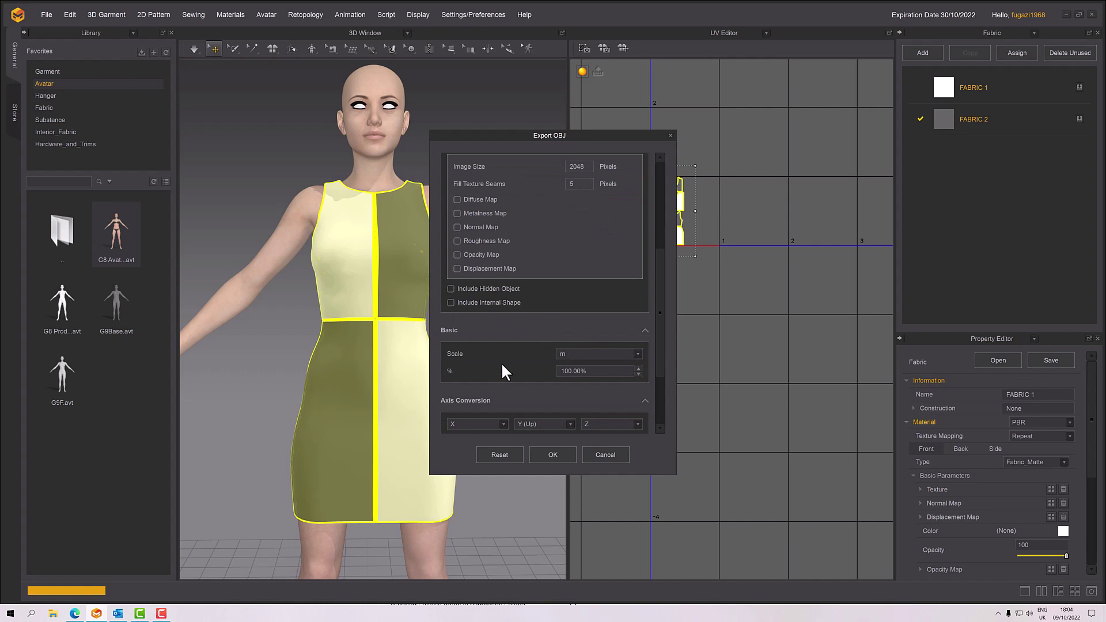
{"action": "scroll", "coordinate": [502, 364], "scroll_direction": "down", "scroll_amount": 4}
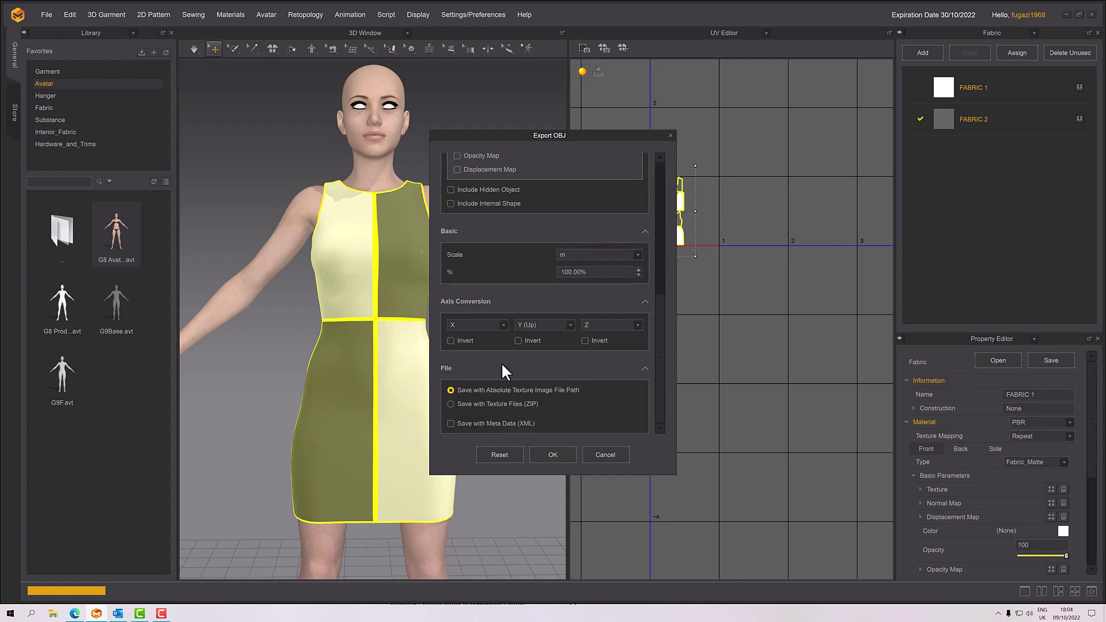
Step: Confirm the OBJ export, then reopen the export dialog to copy the folder path and cancel
{"action": "left_click", "coordinate": [553, 455]}
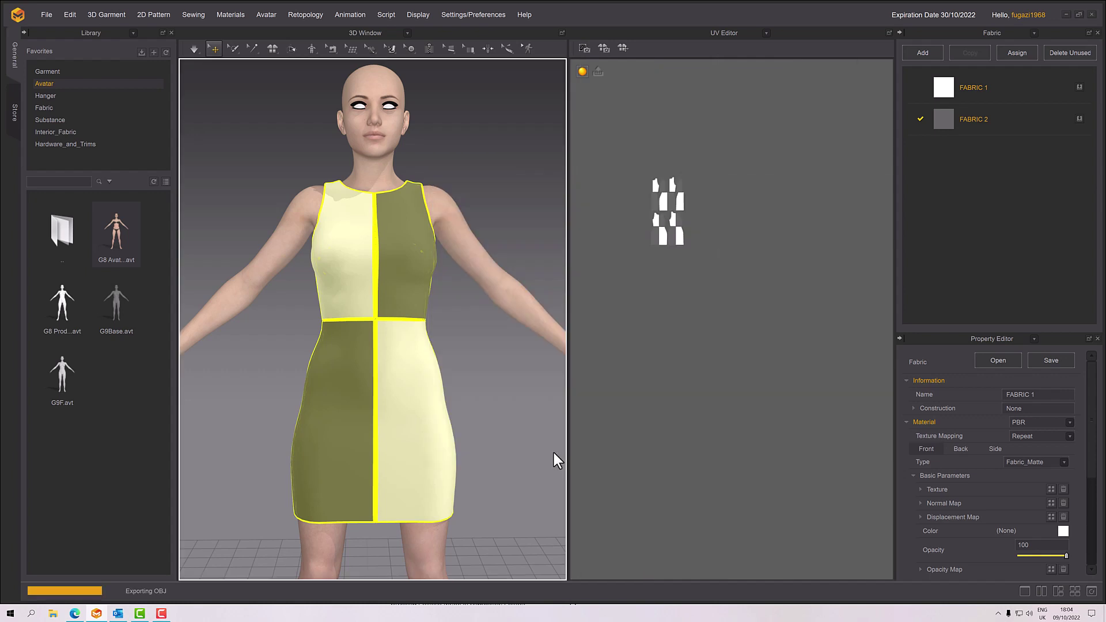
{"action": "left_click", "coordinate": [50, 12]}
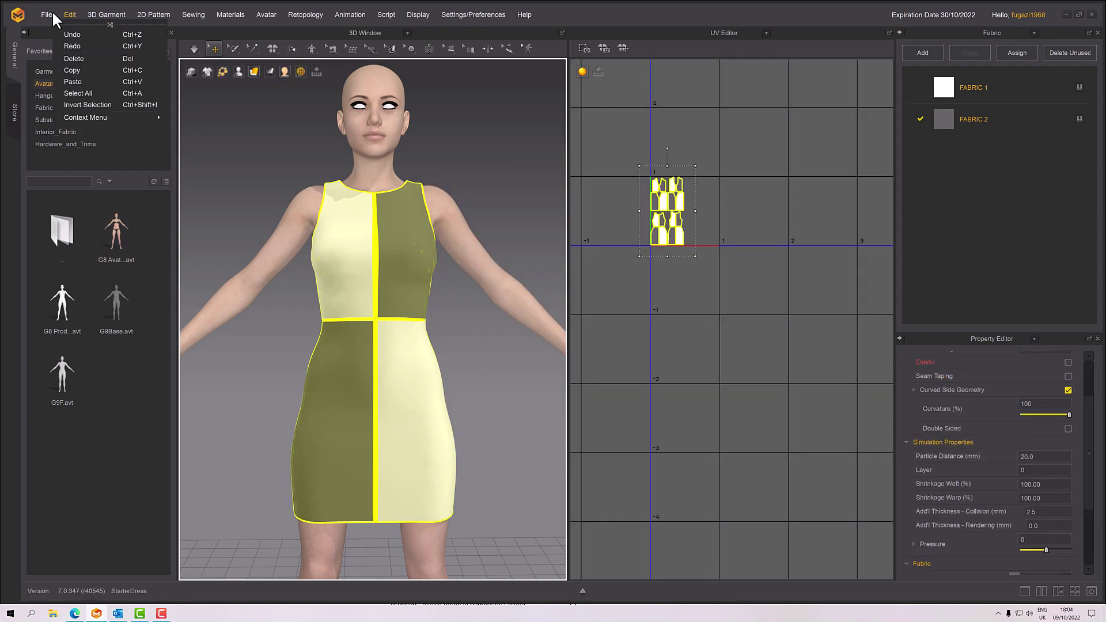
{"action": "mouse_move", "coordinate": [77, 130]}
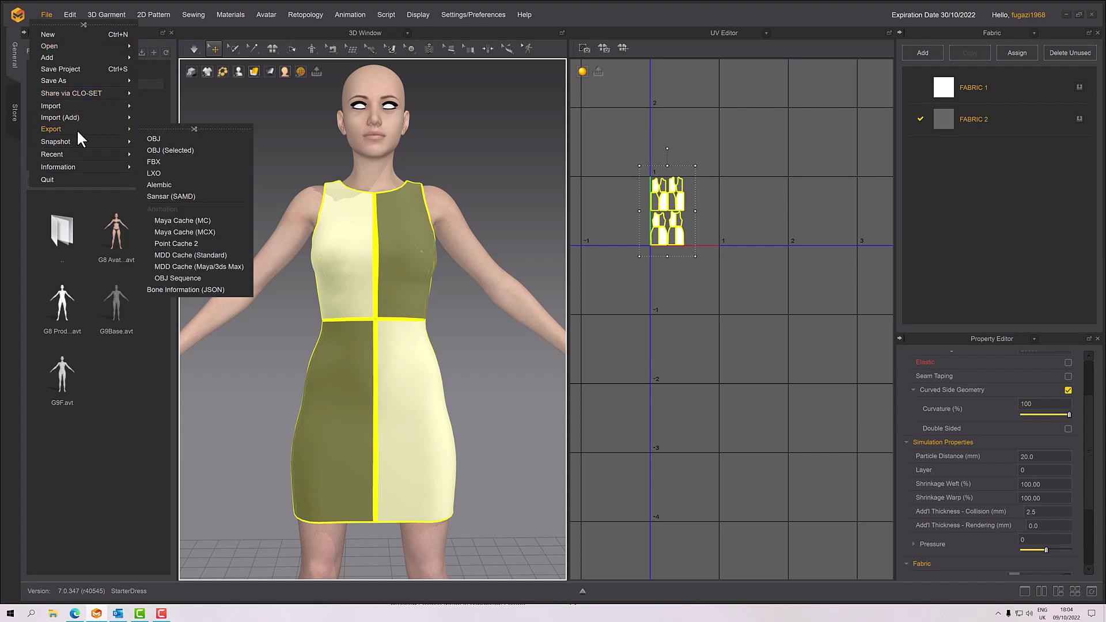
{"action": "left_click", "coordinate": [158, 138]}
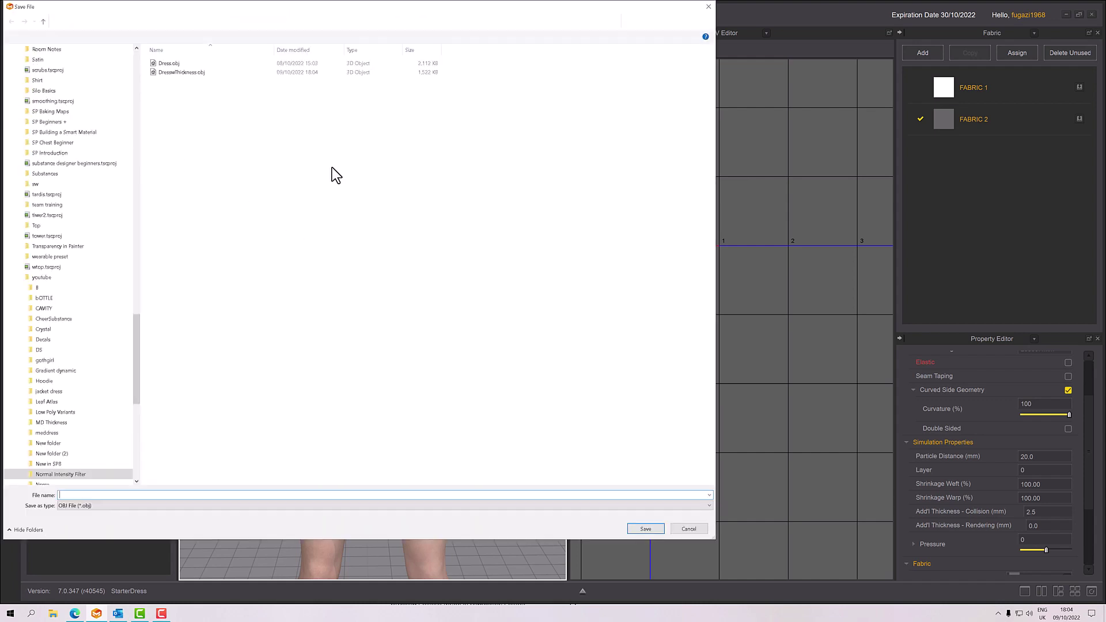
{"action": "right_click", "coordinate": [200, 22]}
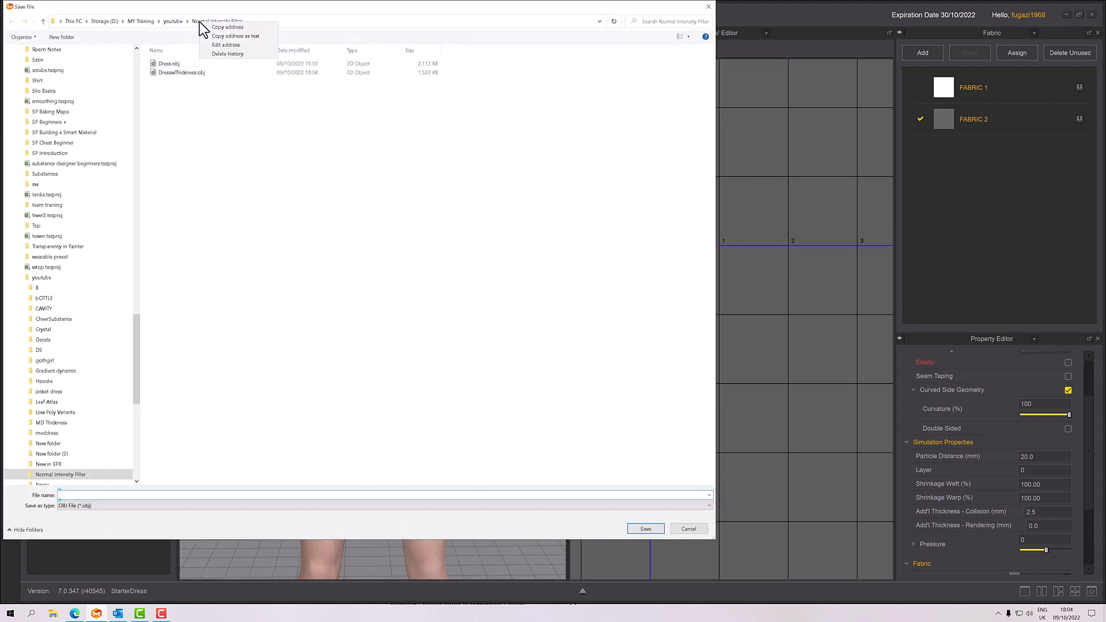
{"action": "left_click", "coordinate": [244, 33]}
{"action": "left_click", "coordinate": [709, 495]}
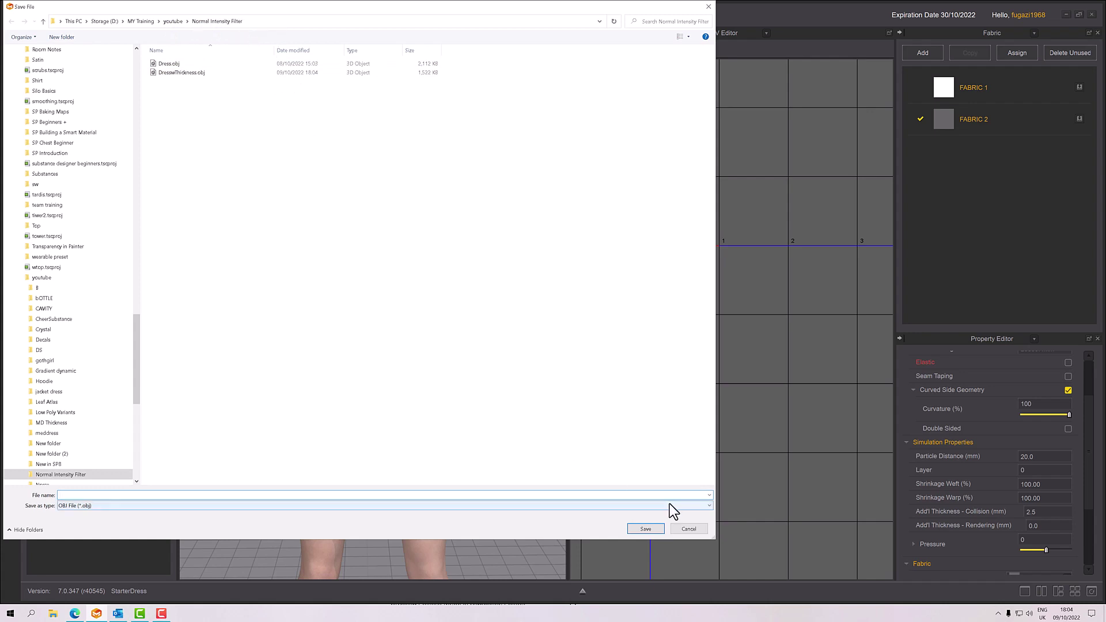
{"action": "left_click", "coordinate": [670, 504]}
{"action": "left_click", "coordinate": [645, 529]}
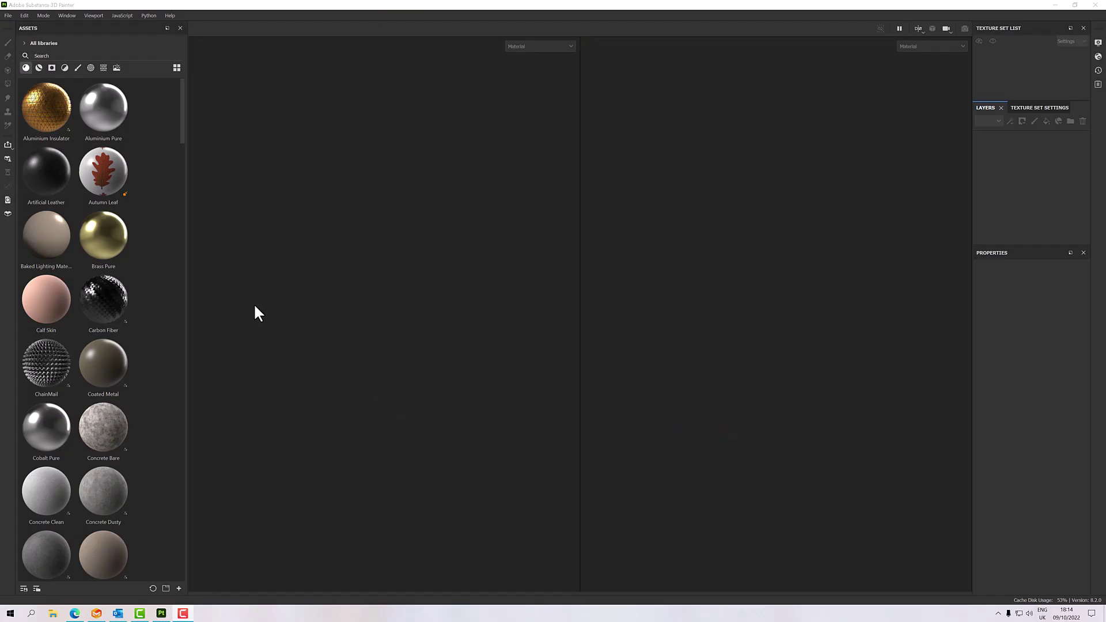
Step: Start a new project using DresswThickness.obj as the mesh at 2048 document resolution
{"action": "left_click", "coordinate": [9, 15]}
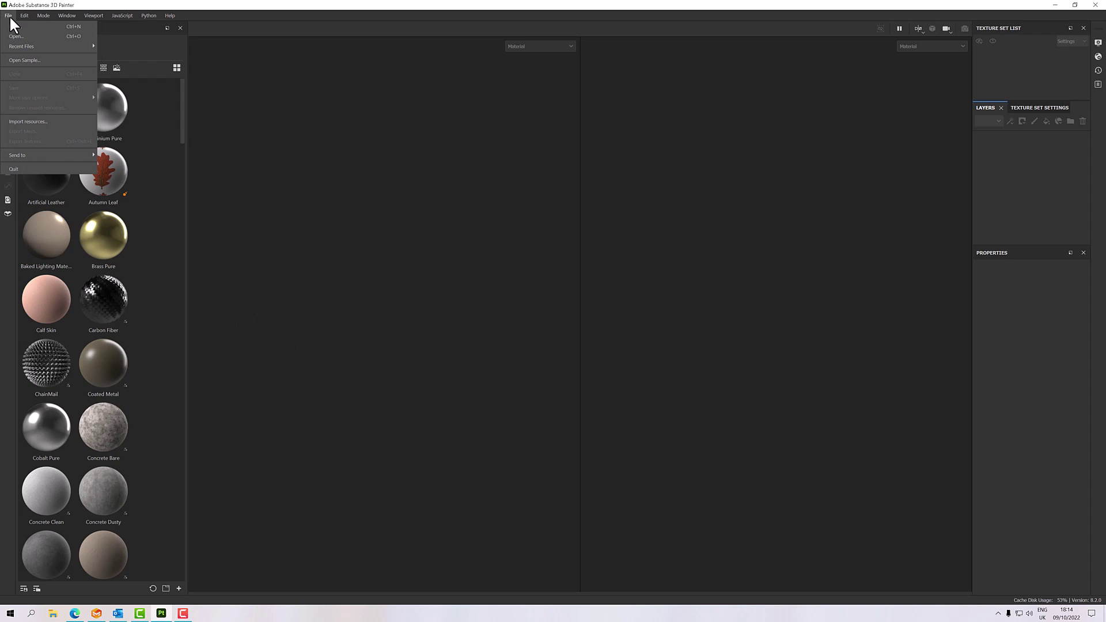
{"action": "left_click", "coordinate": [17, 34]}
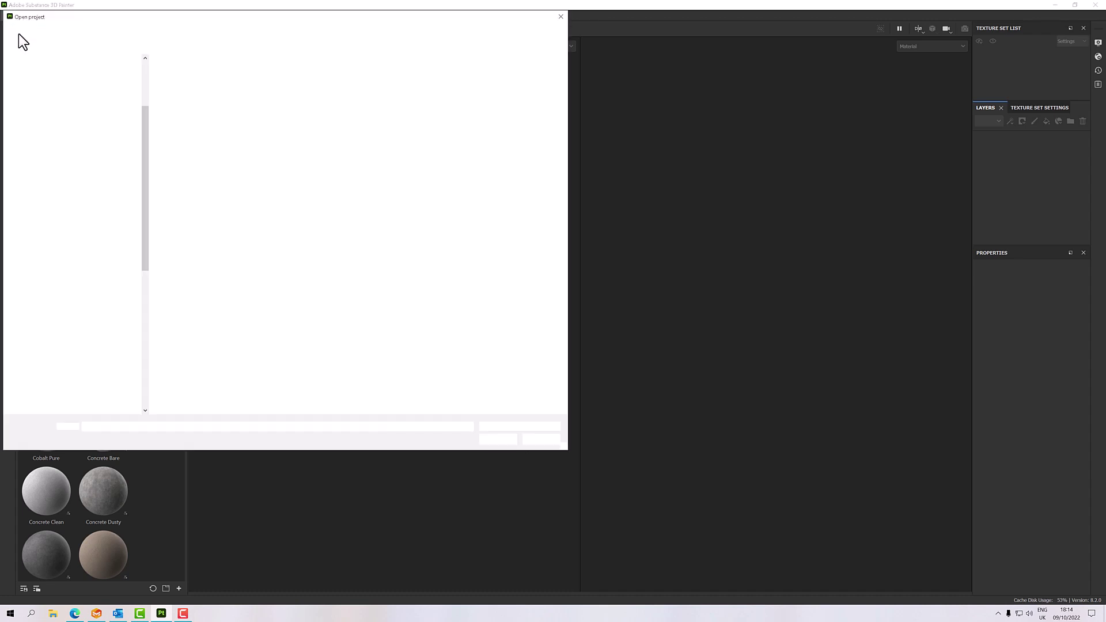
{"action": "left_click", "coordinate": [549, 18]}
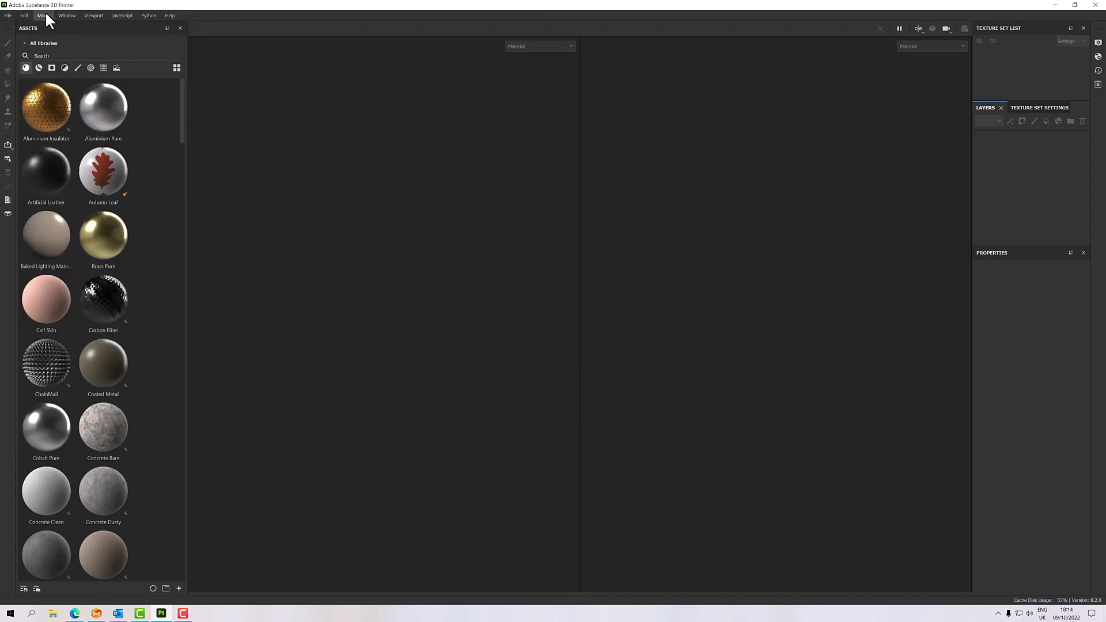
{"action": "left_click", "coordinate": [9, 16]}
{"action": "left_click", "coordinate": [14, 26]}
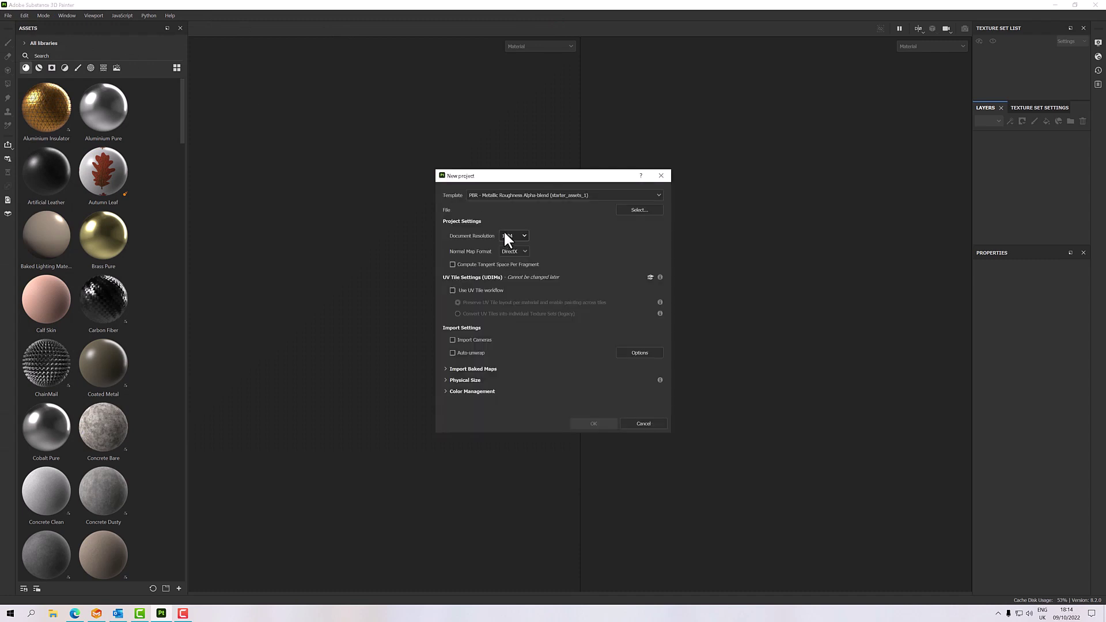
{"action": "left_click", "coordinate": [644, 210]}
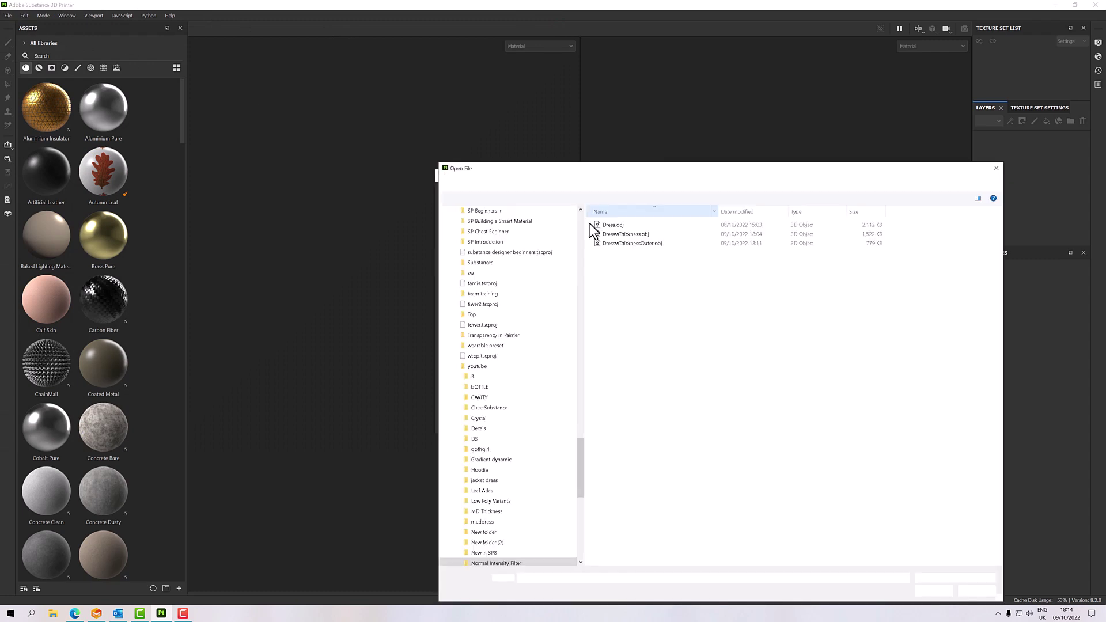
{"action": "double_click", "coordinate": [620, 234]}
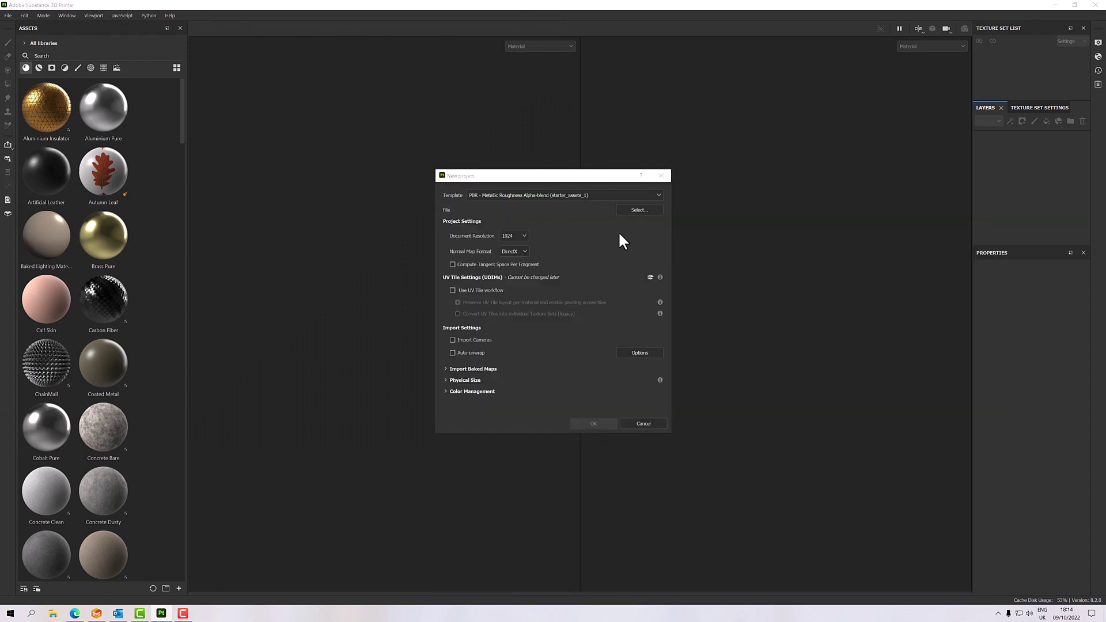
{"action": "left_click", "coordinate": [525, 237]}
{"action": "left_click", "coordinate": [508, 281]}
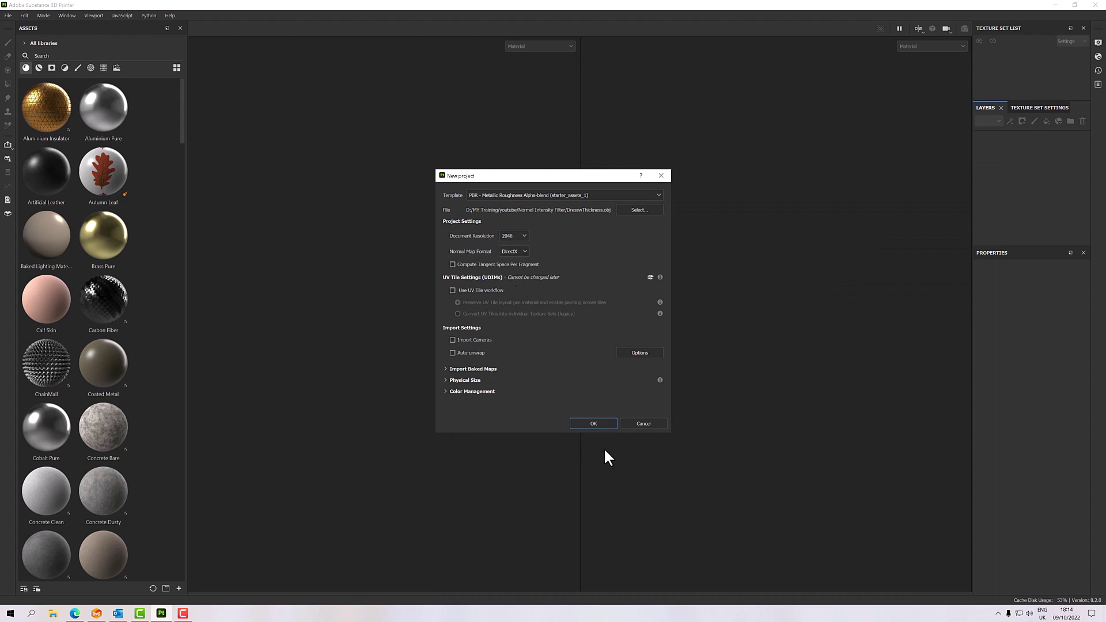
Step: Create the project and orbit and zoom around the dress torso and armhole seam
{"action": "left_click", "coordinate": [587, 425]}
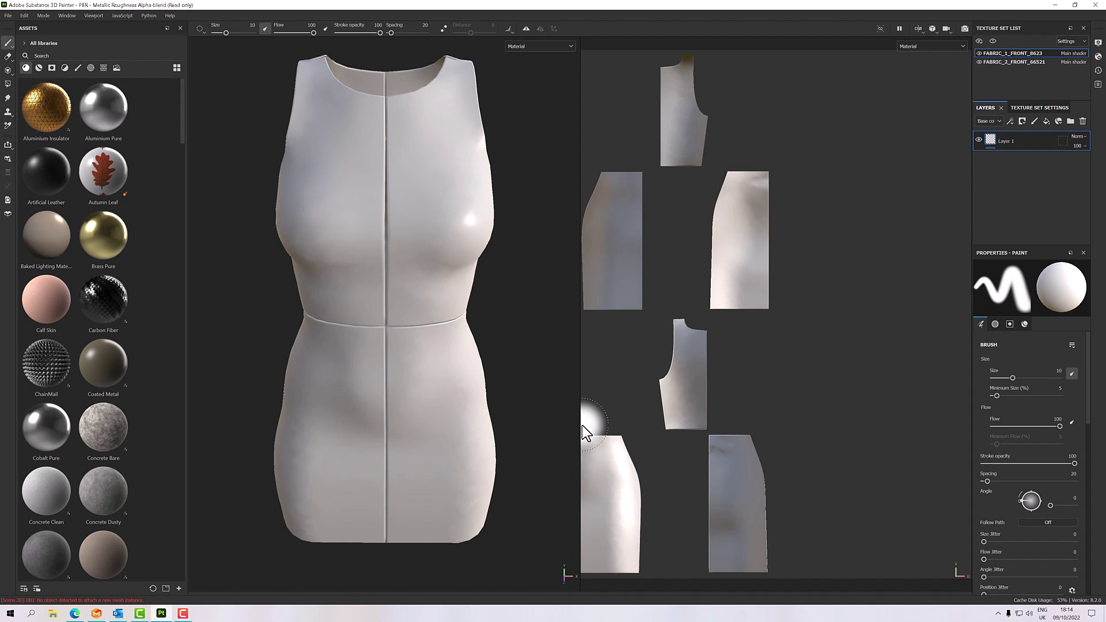
{"action": "left_click_drag", "start_coordinate": [430, 371], "coordinate": [570, 299], "text": "alt"}
{"action": "scroll", "coordinate": [420, 230], "scroll_direction": "up", "scroll_amount": 5}
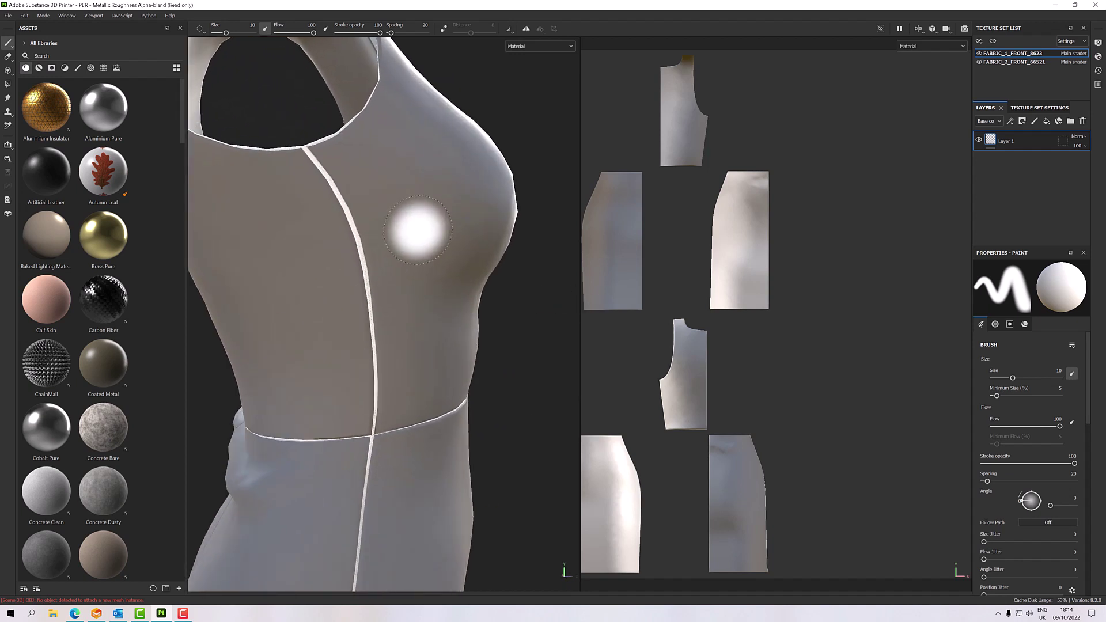
{"action": "left_click_drag", "start_coordinate": [420, 230], "coordinate": [503, 313], "text": "alt"}
{"action": "scroll", "coordinate": [313, 313], "scroll_direction": "up", "scroll_amount": 6}
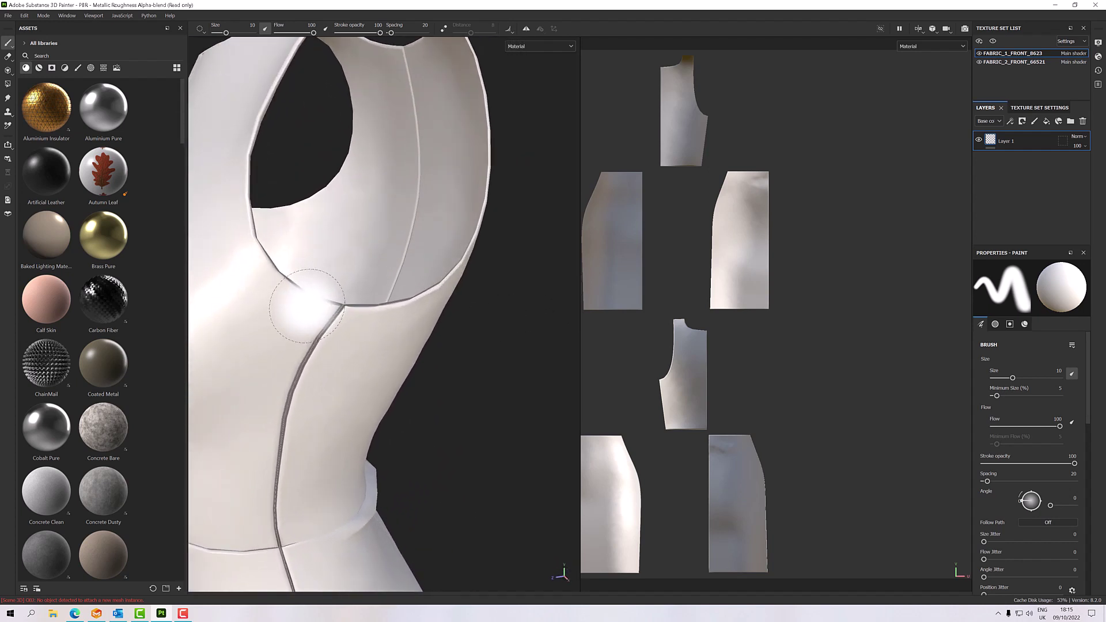
{"action": "mouse_move", "coordinate": [308, 309]}
{"action": "left_mouse_down", "text": "alt"}
{"action": "mouse_move", "coordinate": [365, 321]}
{"action": "mouse_move", "coordinate": [358, 292]}
{"action": "mouse_move", "coordinate": [352, 339]}
{"action": "mouse_move", "coordinate": [193, 422]}
{"action": "mouse_move", "coordinate": [442, 383]}
{"action": "mouse_move", "coordinate": [476, 249]}
{"action": "mouse_move", "coordinate": [452, 254]}
{"action": "mouse_move", "coordinate": [482, 222]}
{"action": "mouse_move", "coordinate": [526, 230]}
{"action": "mouse_move", "coordinate": [469, 223]}
{"action": "mouse_move", "coordinate": [382, 259]}
{"action": "mouse_move", "coordinate": [353, 217]}
{"action": "mouse_move", "coordinate": [371, 257]}
{"action": "mouse_move", "coordinate": [382, 242]}
{"action": "mouse_move", "coordinate": [353, 202]}
{"action": "mouse_move", "coordinate": [379, 193]}
{"action": "left_mouse_up", "text": "alt"}
{"action": "scroll", "coordinate": [427, 240], "scroll_direction": "down", "scroll_amount": 3}
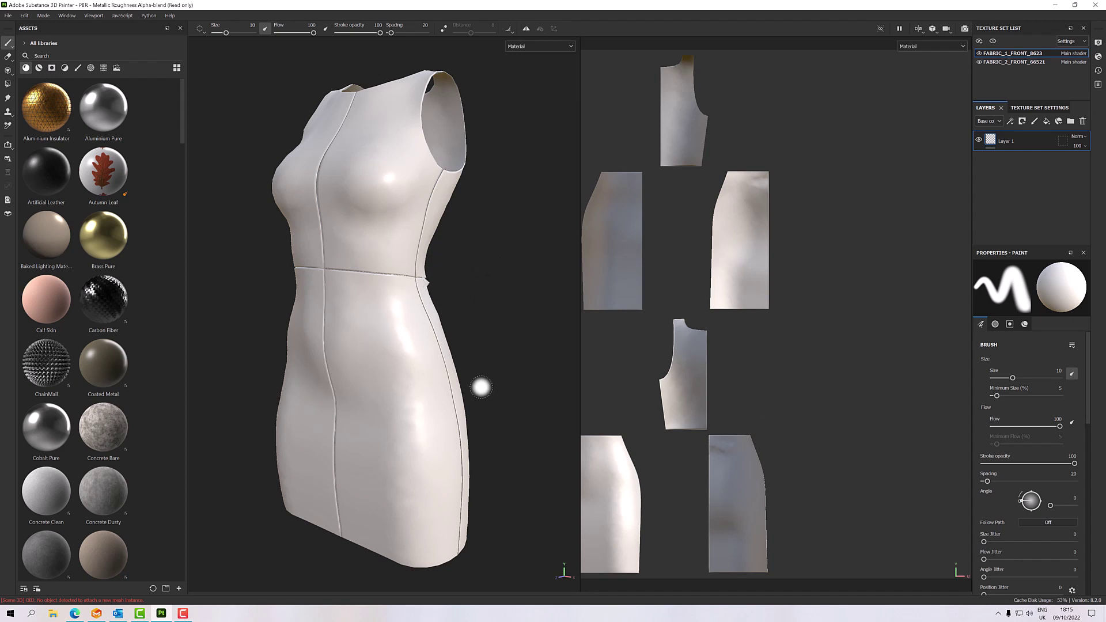
Step: Bake the mesh maps at 2048 output size with the Thickness map unchecked
{"action": "left_click", "coordinate": [1057, 109]}
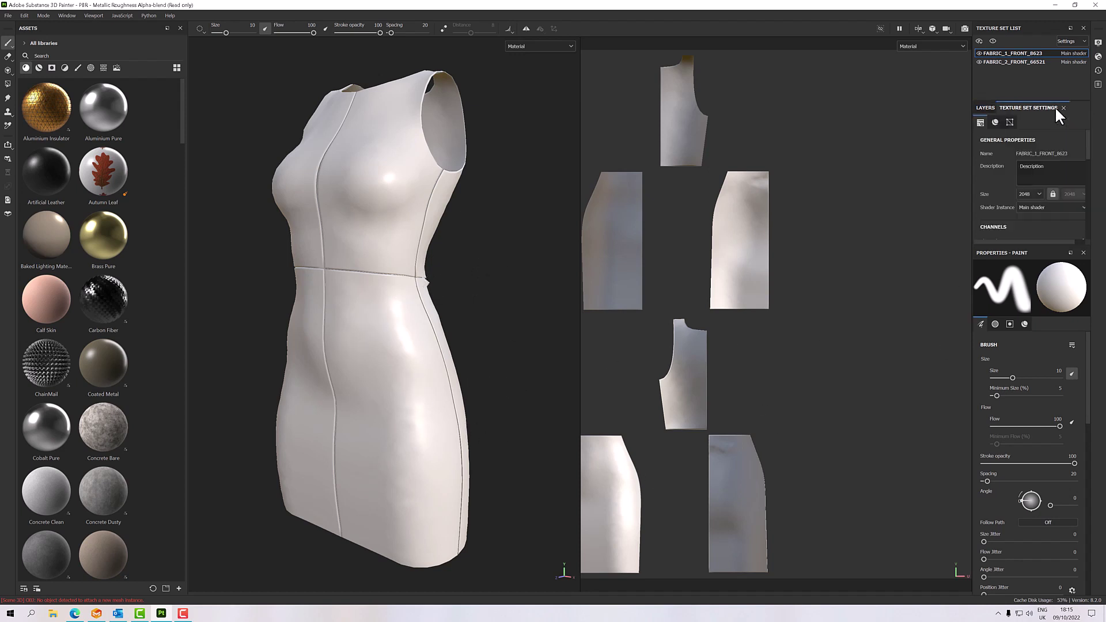
{"action": "left_click", "coordinate": [1013, 122]}
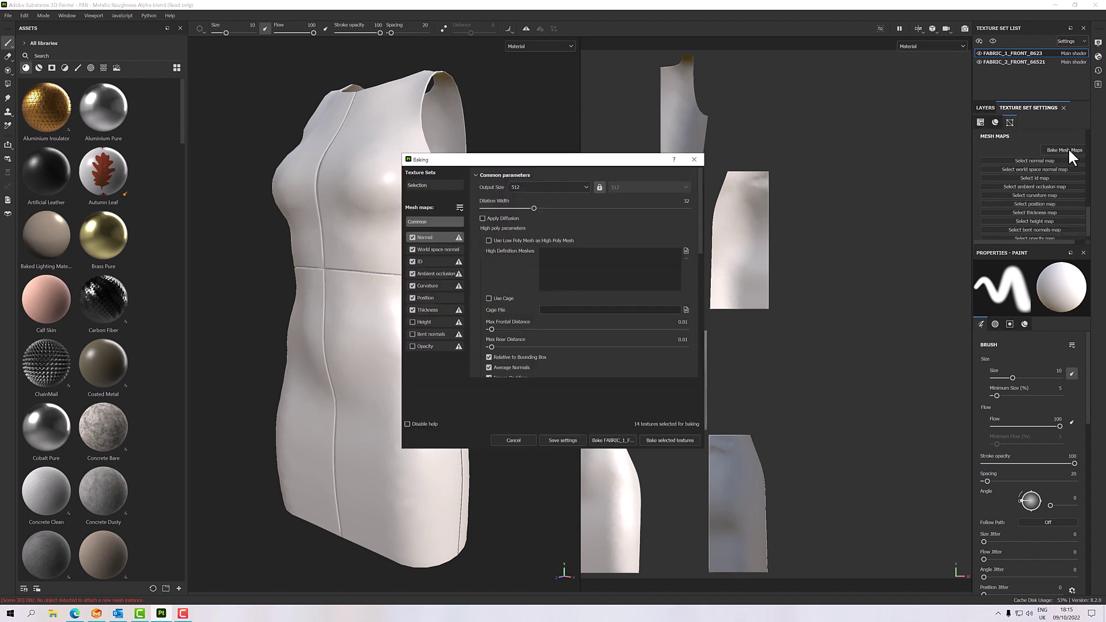
{"action": "left_click", "coordinate": [535, 187]}
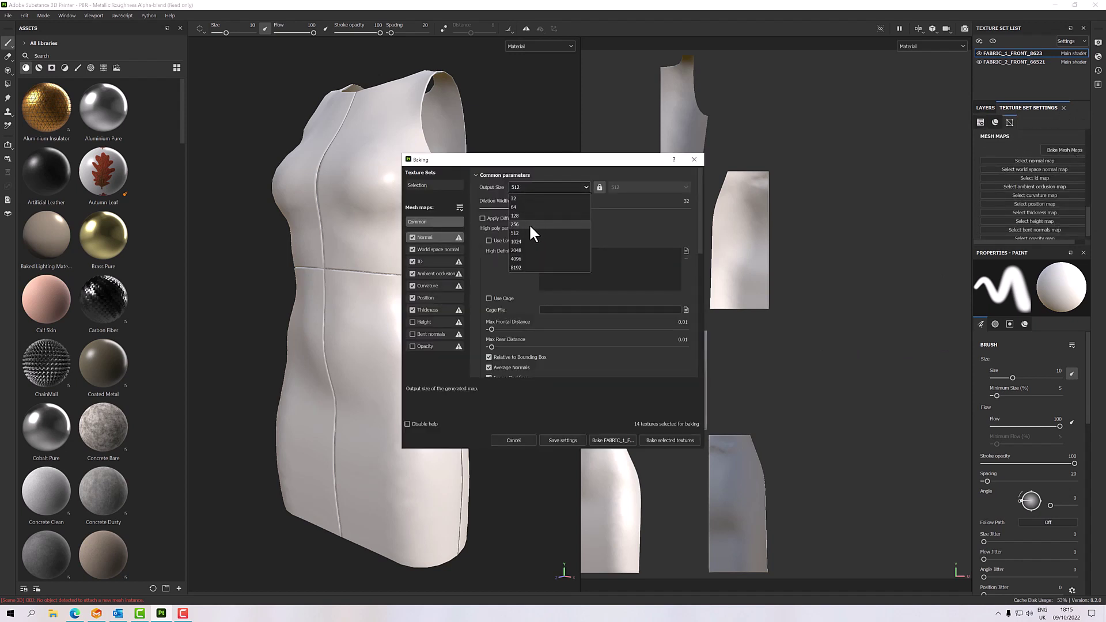
{"action": "left_click", "coordinate": [526, 249]}
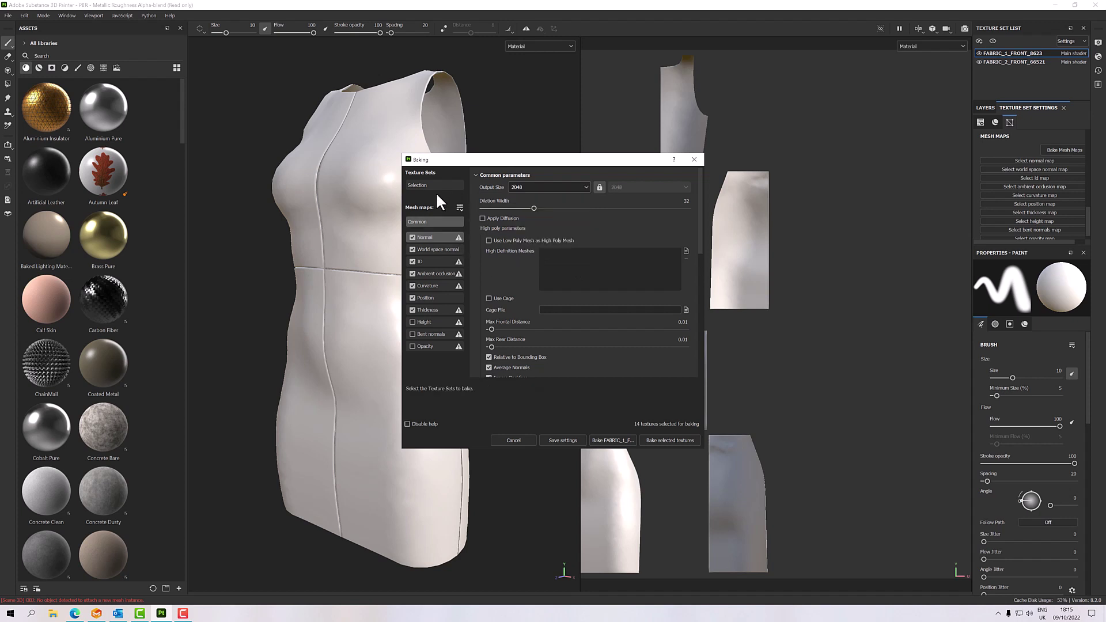
{"action": "mouse_move", "coordinate": [416, 311]}
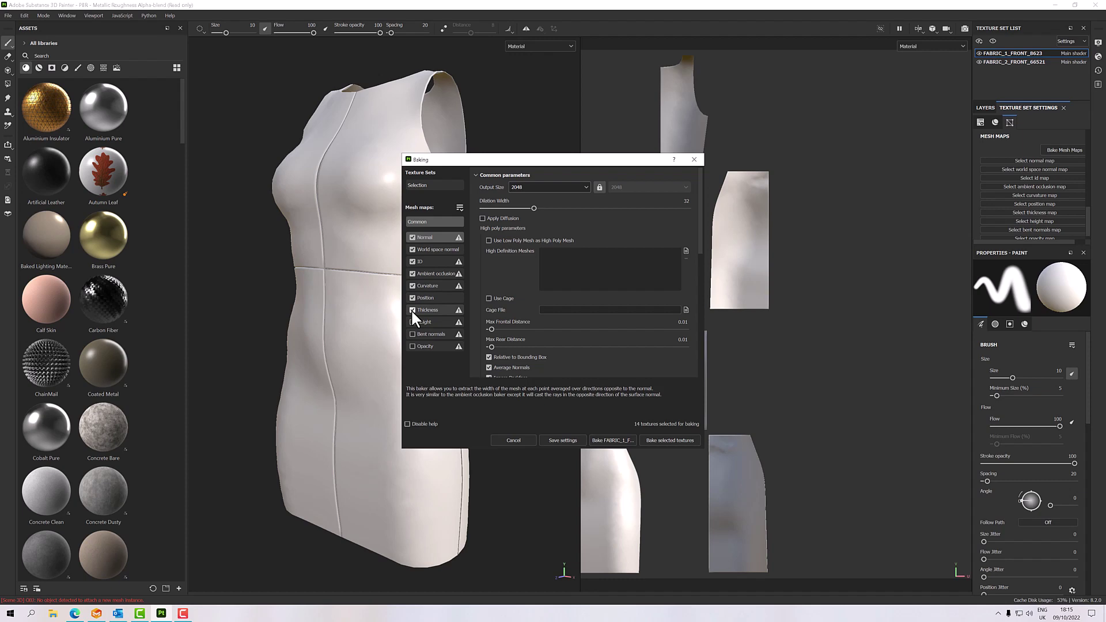
{"action": "left_click", "coordinate": [412, 310]}
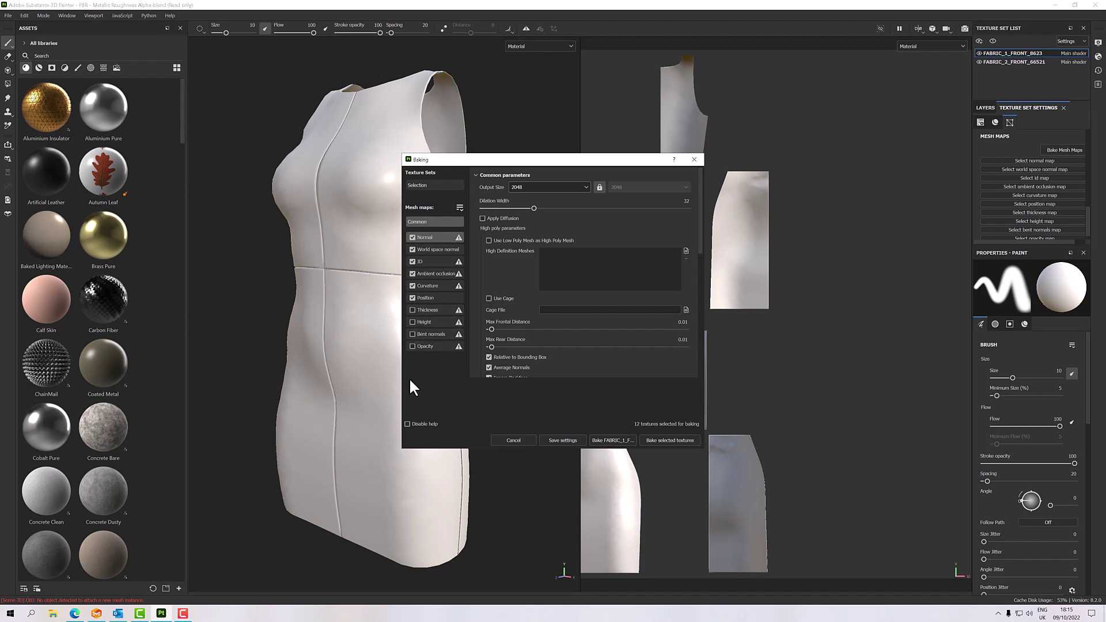
{"action": "left_click", "coordinate": [669, 441]}
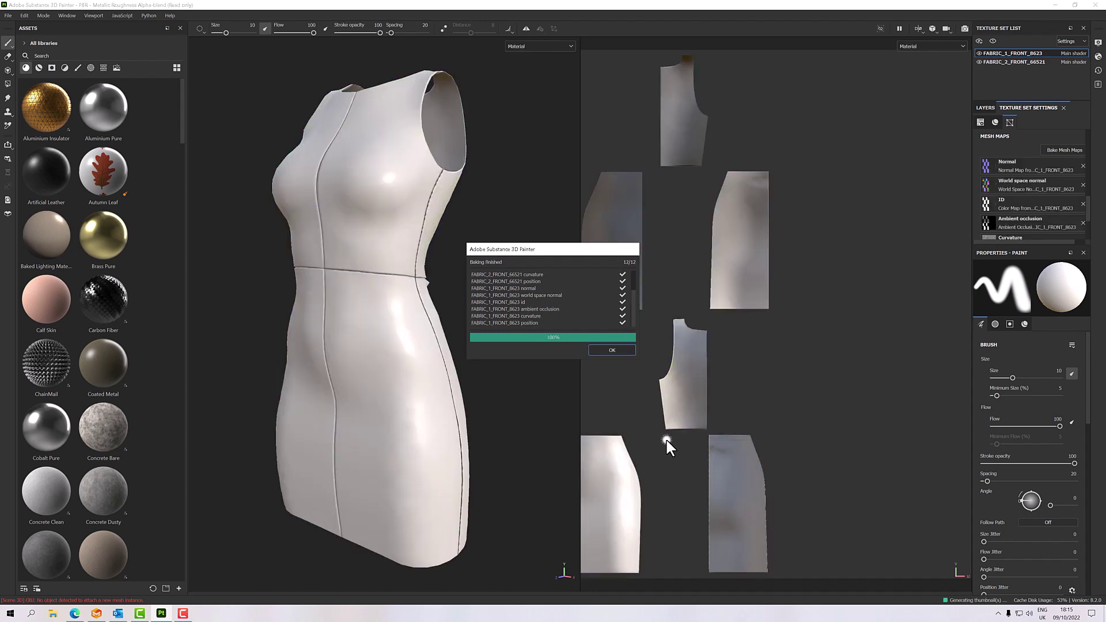
Step: Search 'fabr' in Assets and drag Artificial Leather onto the first fabric texture set
{"action": "left_click", "coordinate": [612, 350]}
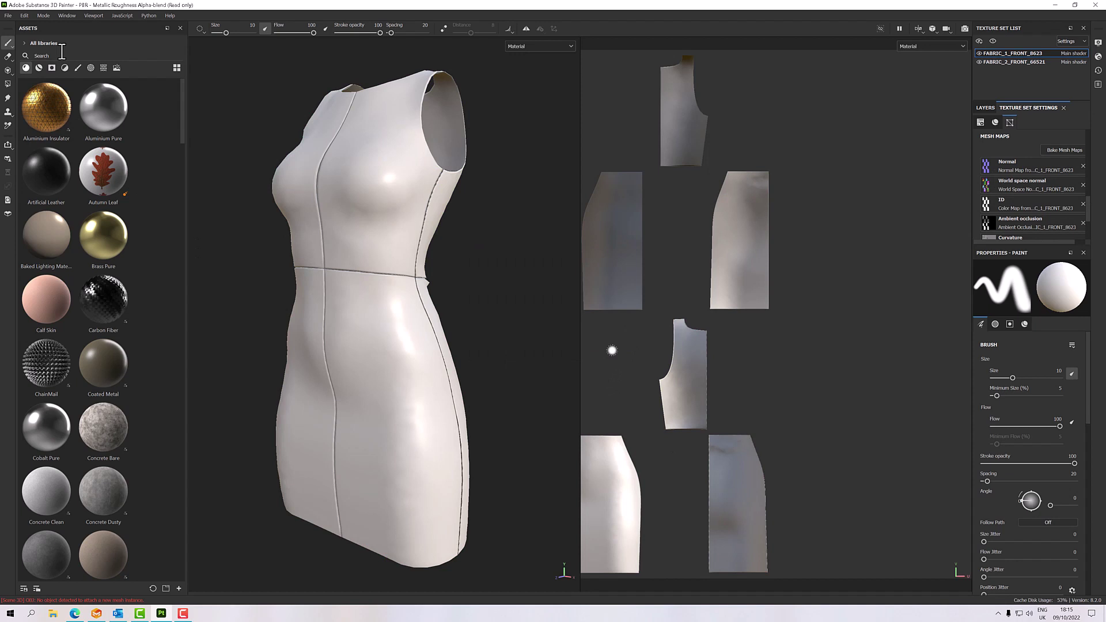
{"action": "type", "text": "fabric"}
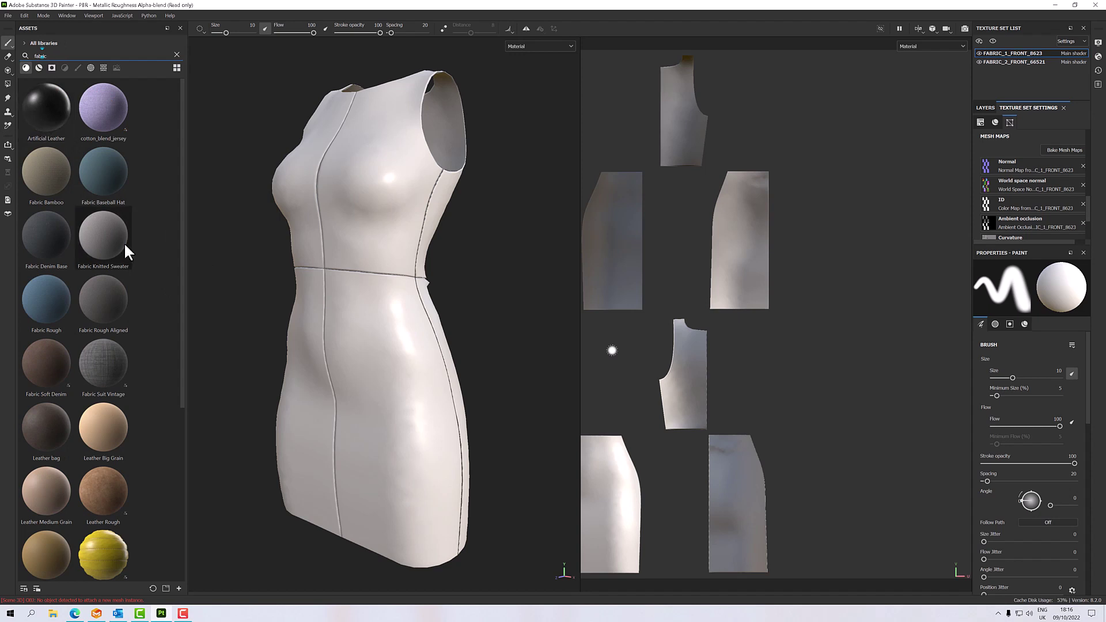
{"action": "left_click", "coordinate": [985, 108]}
{"action": "left_click_drag", "start_coordinate": [37, 91], "coordinate": [1015, 175]}
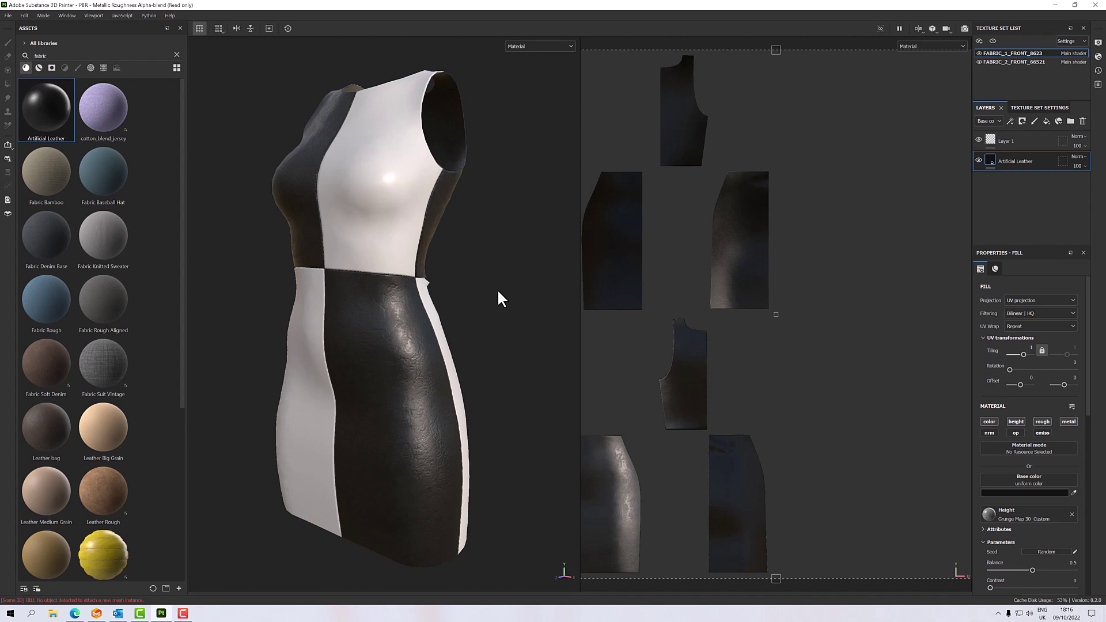
Step: Copy the Artificial Leather layer and paste it into the FABRIC_2 texture set
{"action": "right_click", "coordinate": [1021, 164]}
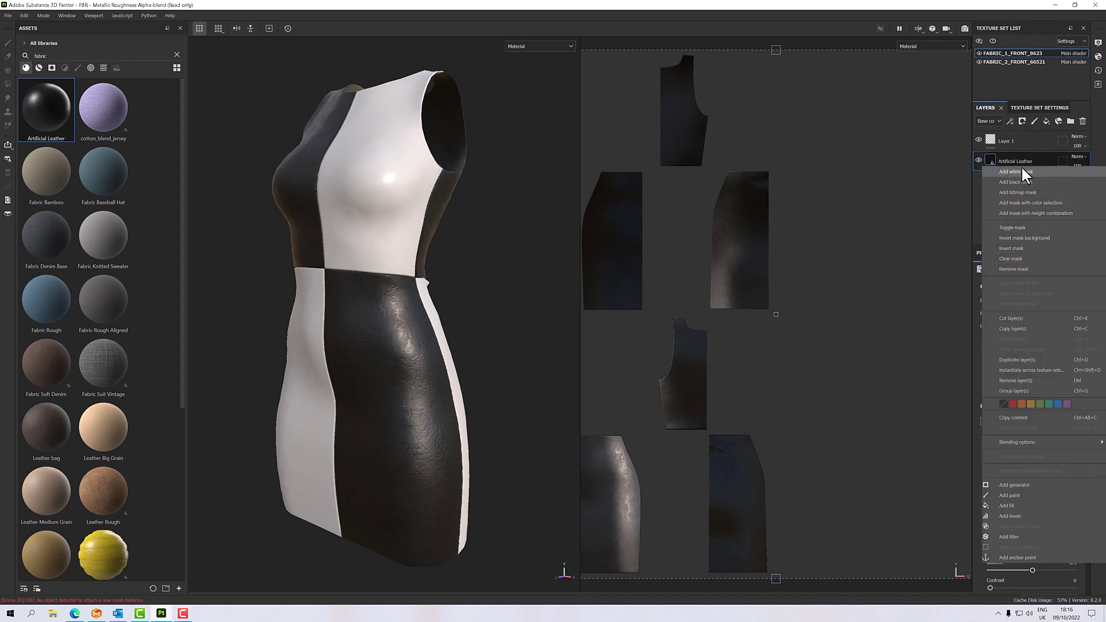
{"action": "left_click", "coordinate": [1012, 329]}
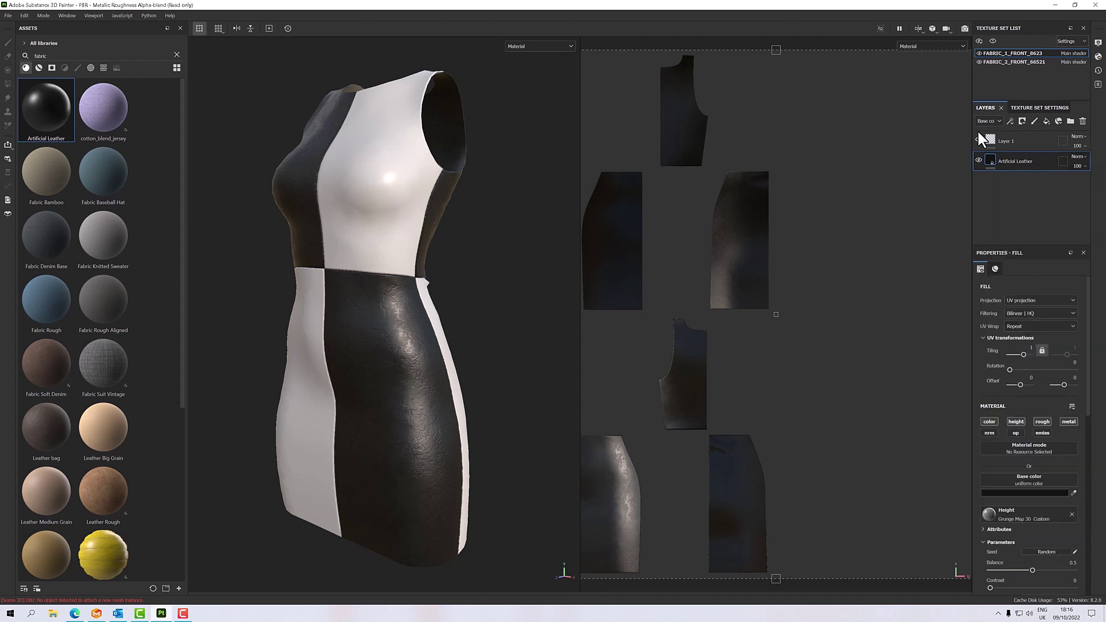
{"action": "left_click", "coordinate": [992, 61]}
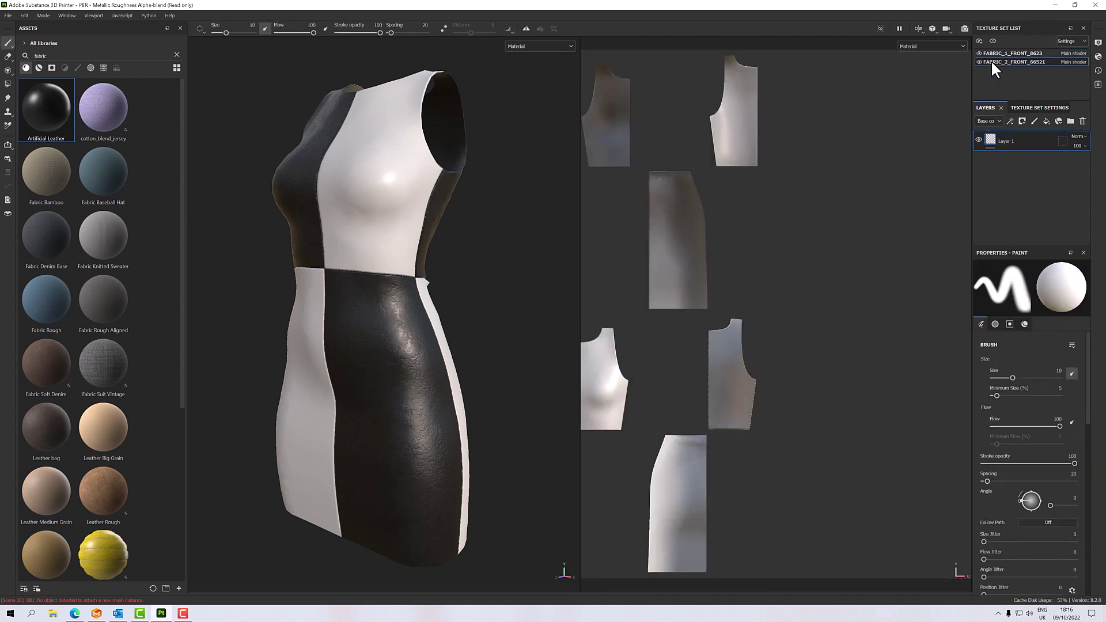
{"action": "right_click", "coordinate": [987, 175]}
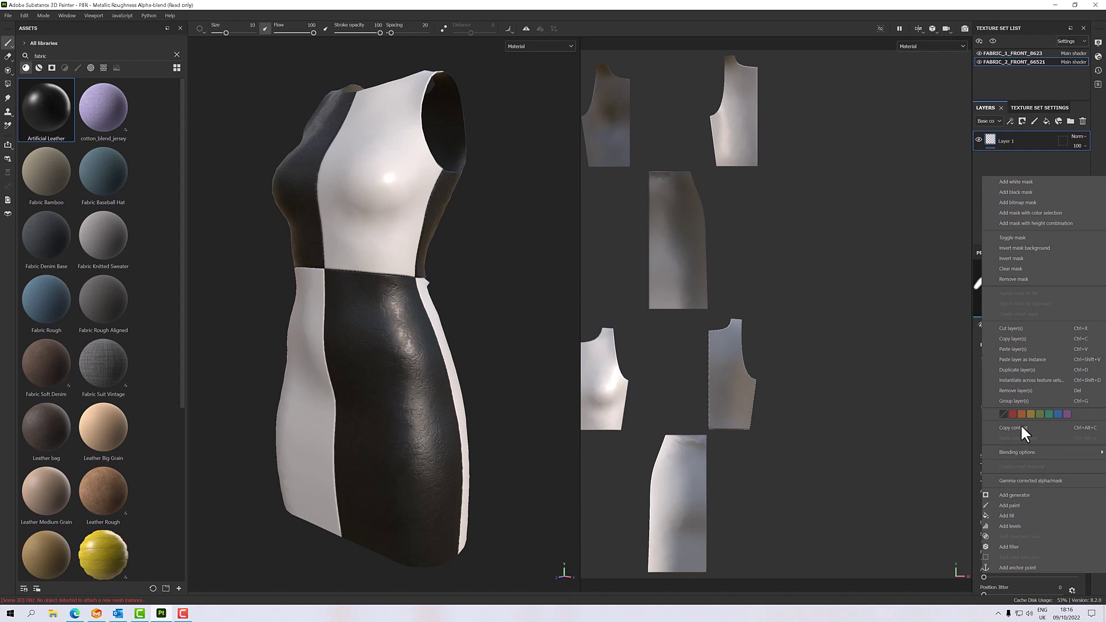
{"action": "left_click", "coordinate": [1019, 347]}
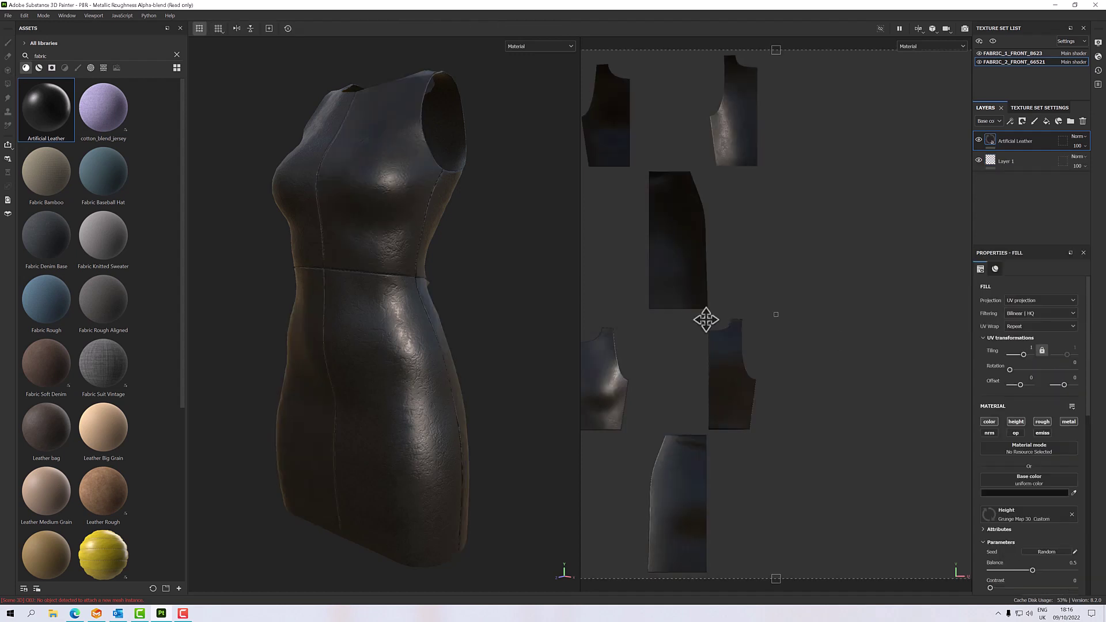
{"action": "left_click", "coordinate": [1009, 494]}
Step: Set the FABRIC_2 leather base colour to dark red 850000 and inspect the dress
{"action": "left_click", "coordinate": [987, 508]}
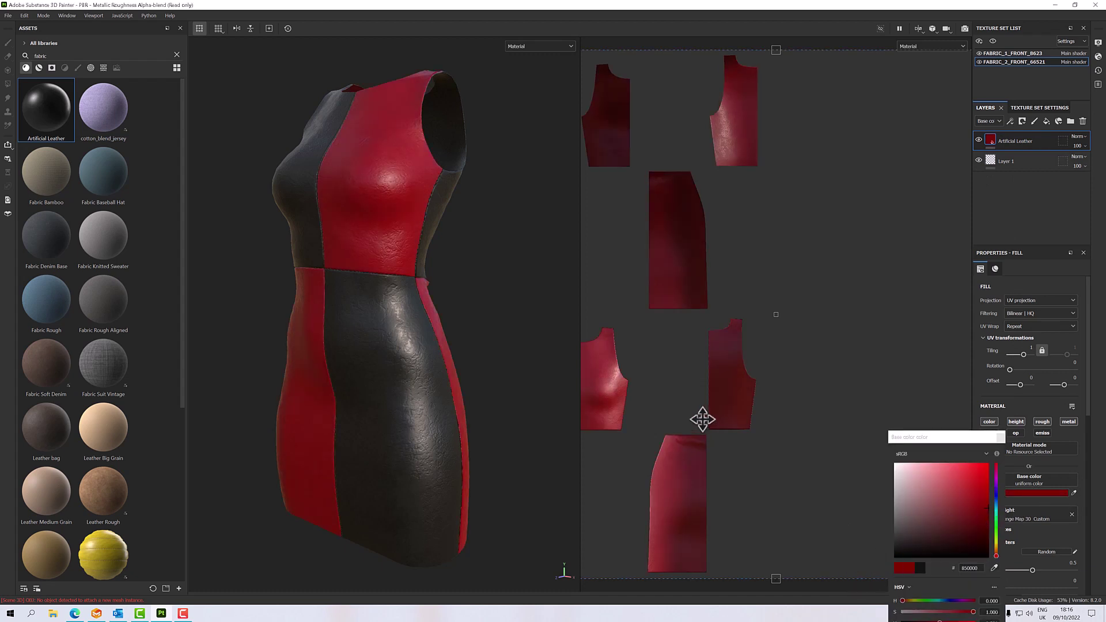
{"action": "left_click_drag", "start_coordinate": [438, 363], "coordinate": [453, 320], "text": "alt"}
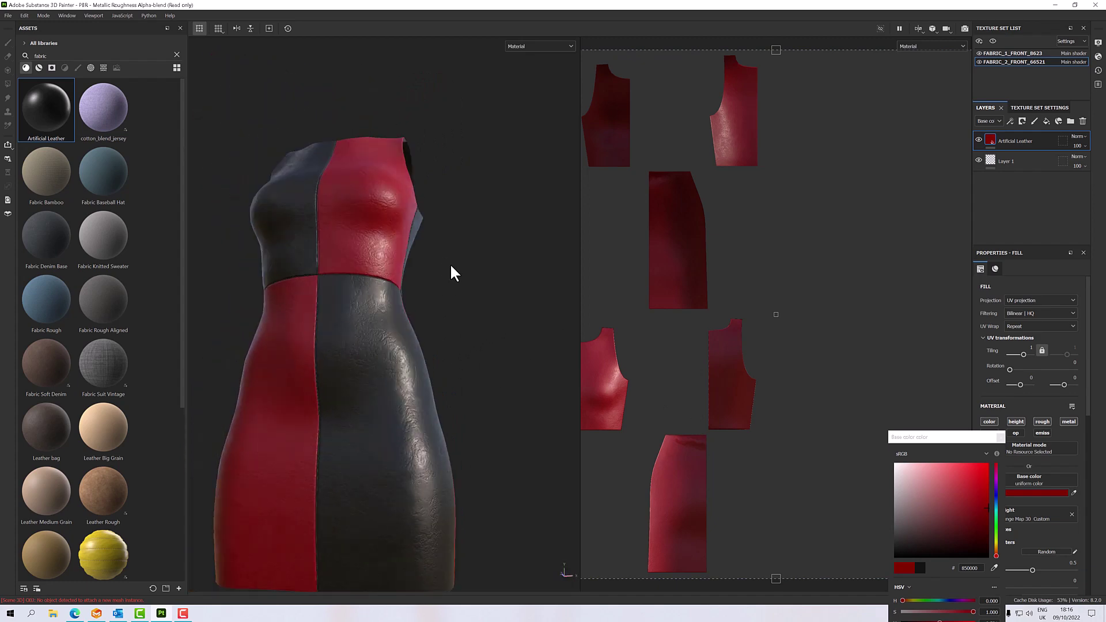
{"action": "left_click_drag", "start_coordinate": [452, 266], "coordinate": [284, 286], "text": "alt"}
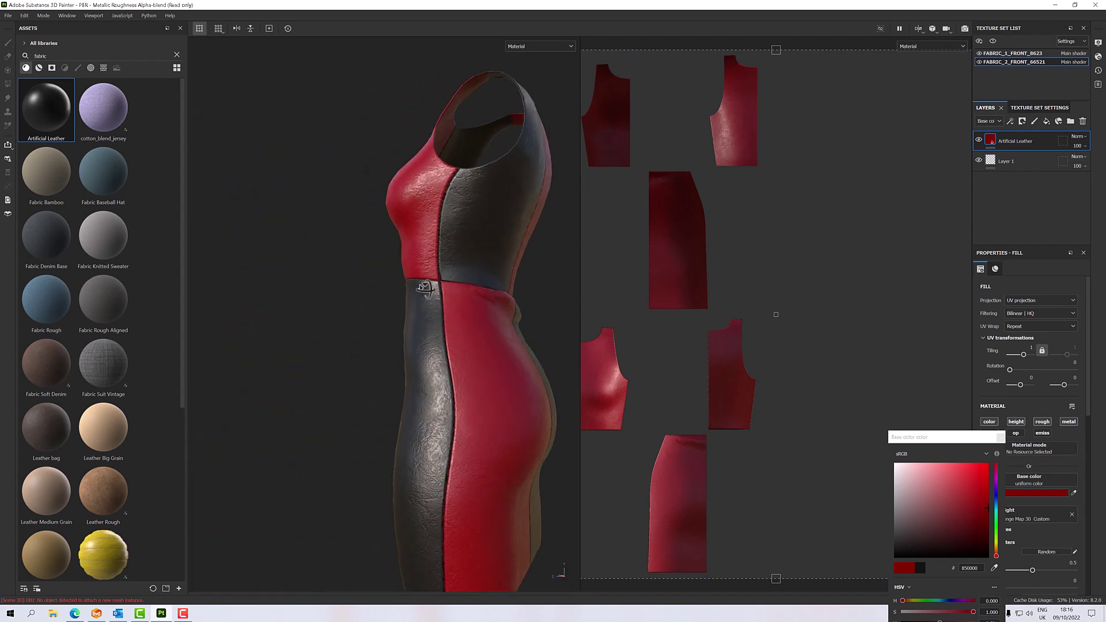
{"action": "left_click_drag", "start_coordinate": [424, 288], "coordinate": [553, 305], "text": "alt"}
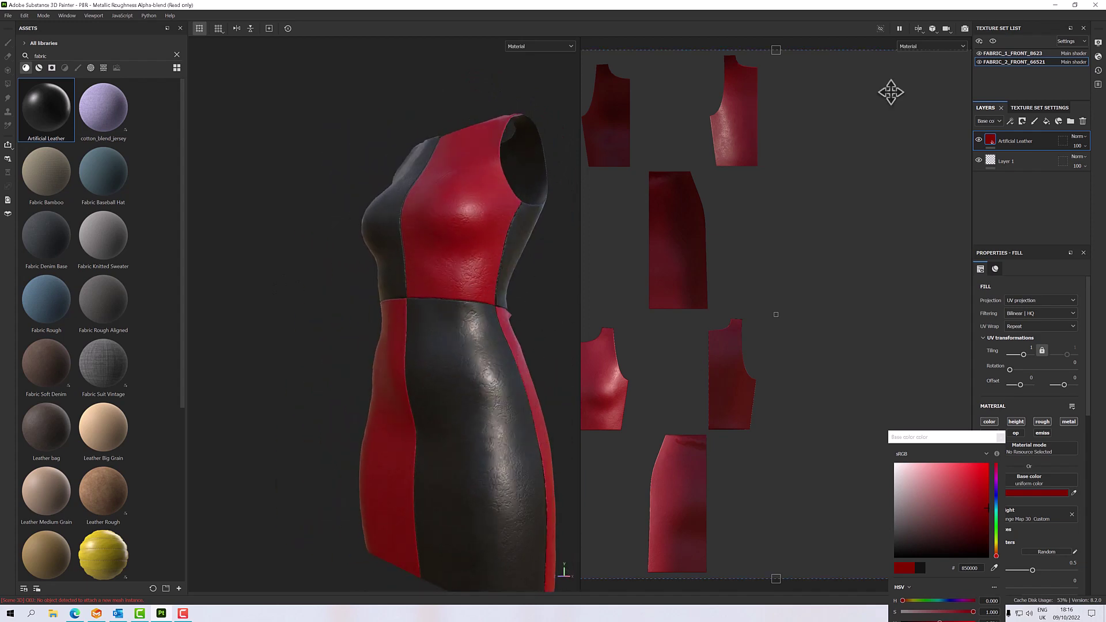
Step: Switch to the Iray rendered view and frame the whole dress
{"action": "left_click", "coordinate": [965, 27]}
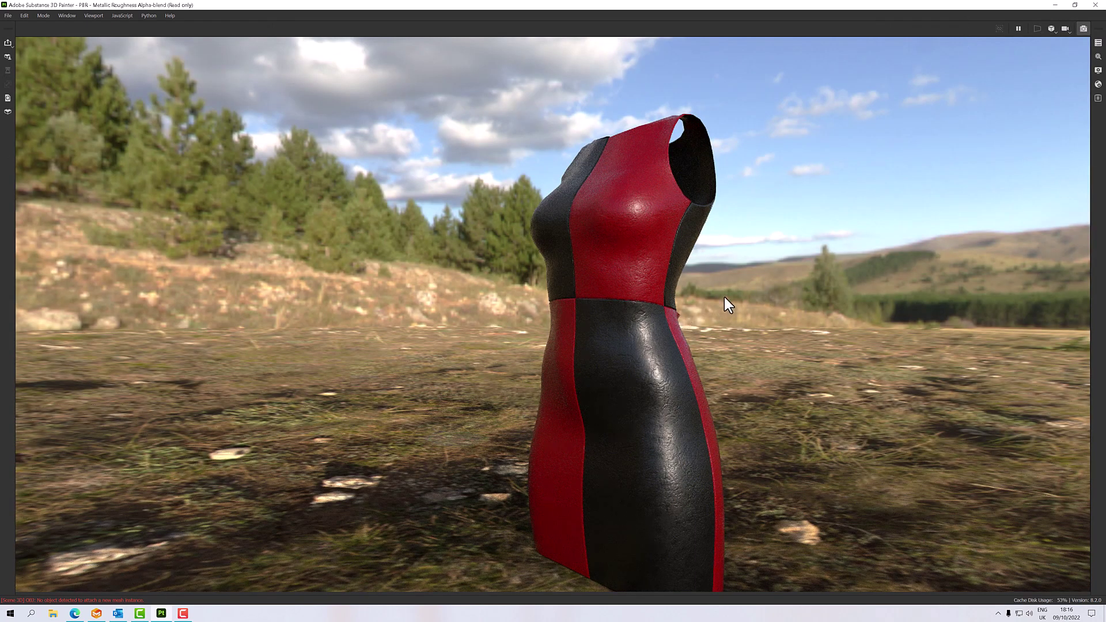
{"action": "left_click_drag", "start_coordinate": [689, 314], "coordinate": [709, 284], "text": "alt"}
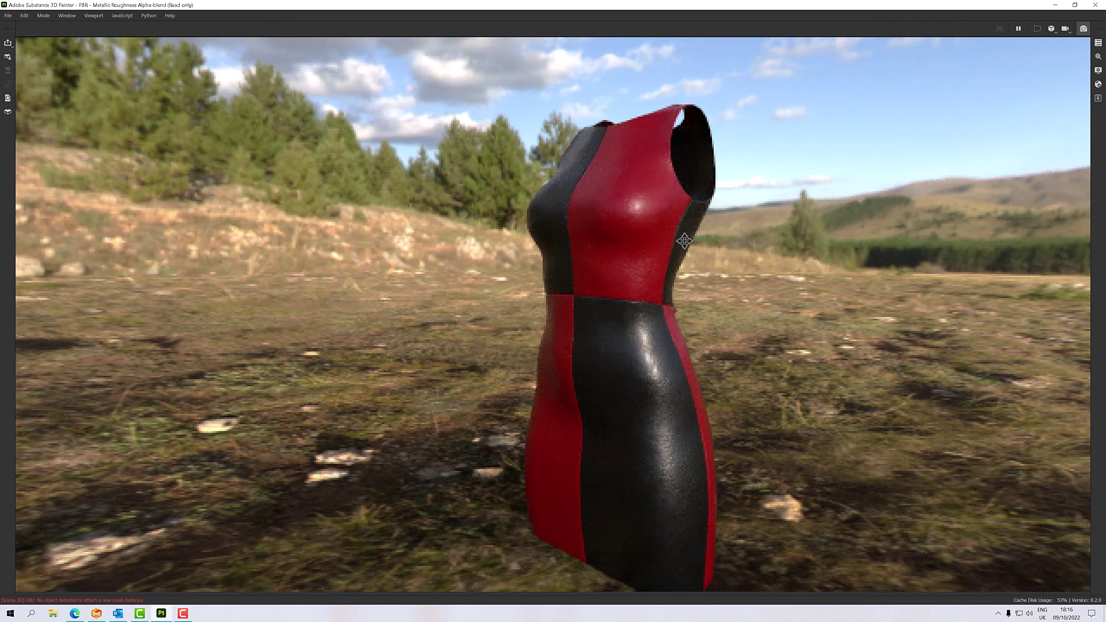
{"action": "left_click", "coordinate": [1099, 70]}
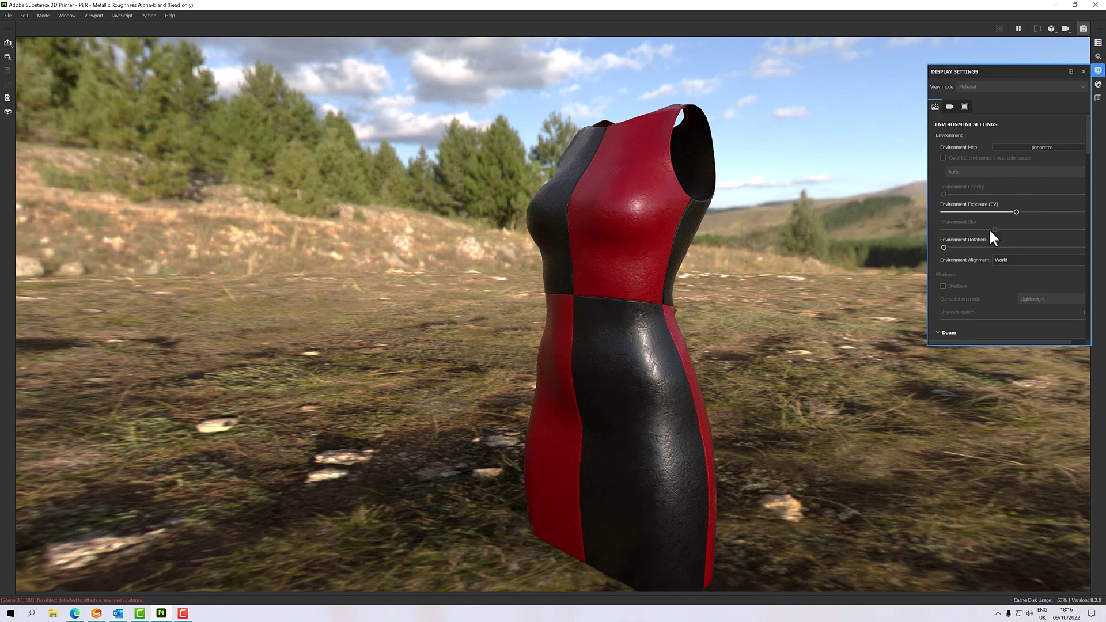
{"action": "key", "text": "f"}
Step: Enable Clear color for a flat grey background and turn off the Ground display
{"action": "left_click_drag", "start_coordinate": [1090, 154], "coordinate": [1090, 172]}
{"action": "left_click", "coordinate": [945, 229]}
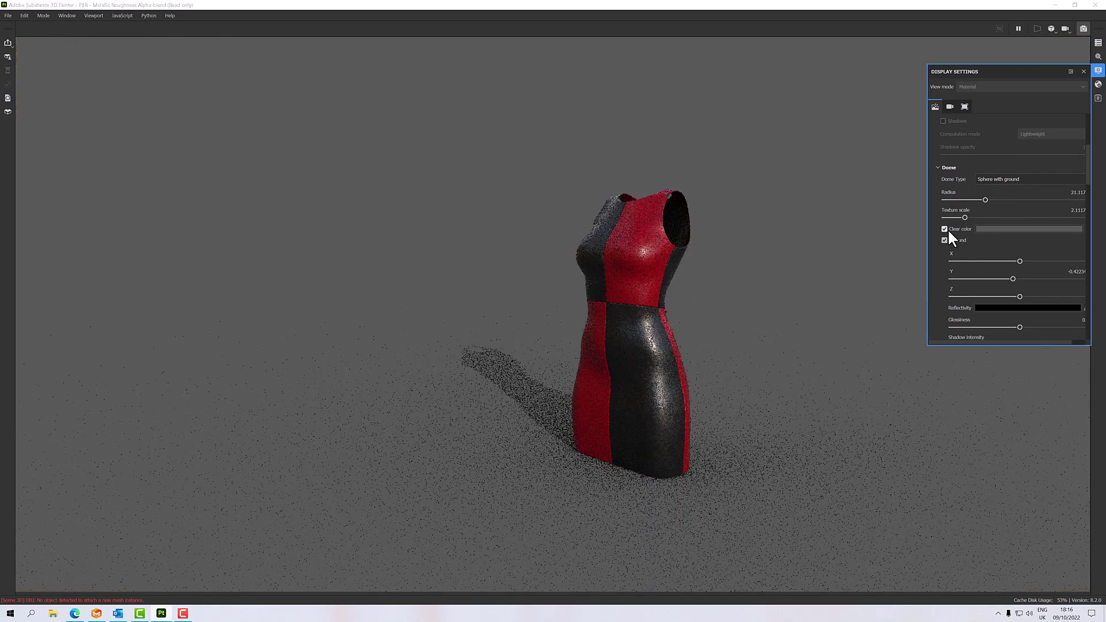
{"action": "scroll", "coordinate": [724, 293], "scroll_direction": "up", "scroll_amount": 3}
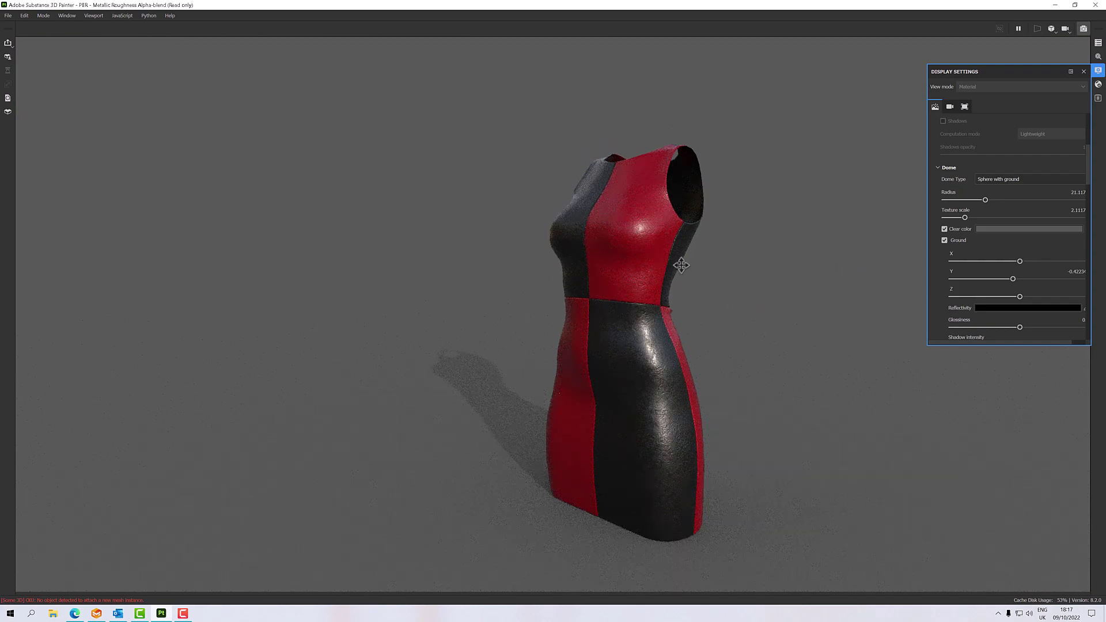
{"action": "middle_click_drag", "start_coordinate": [681, 265], "coordinate": [629, 251]}
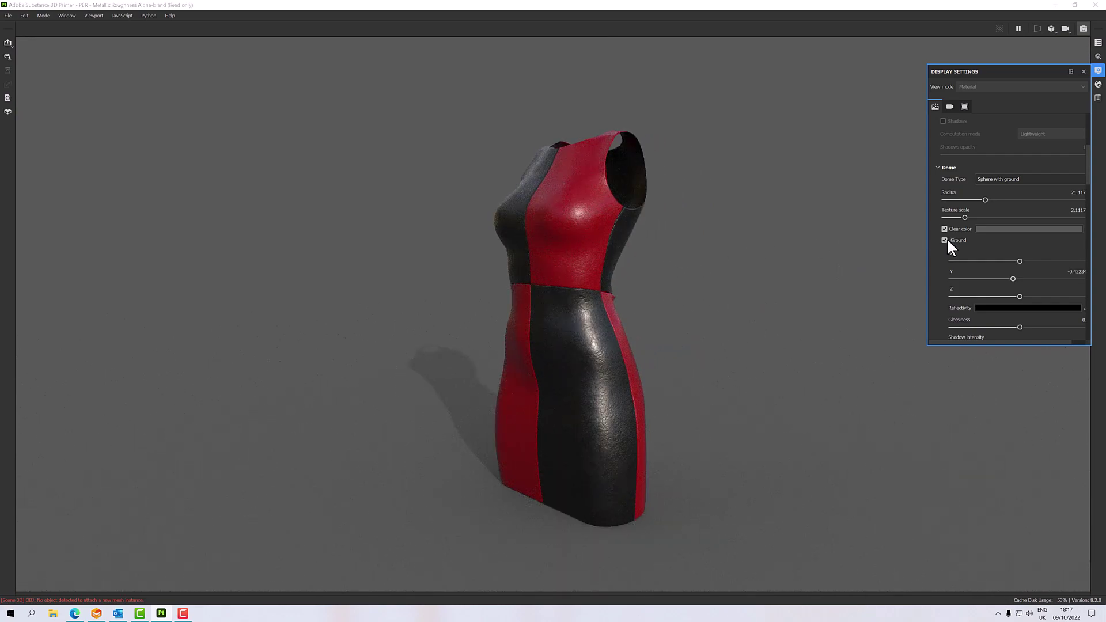
{"action": "left_click", "coordinate": [945, 241]}
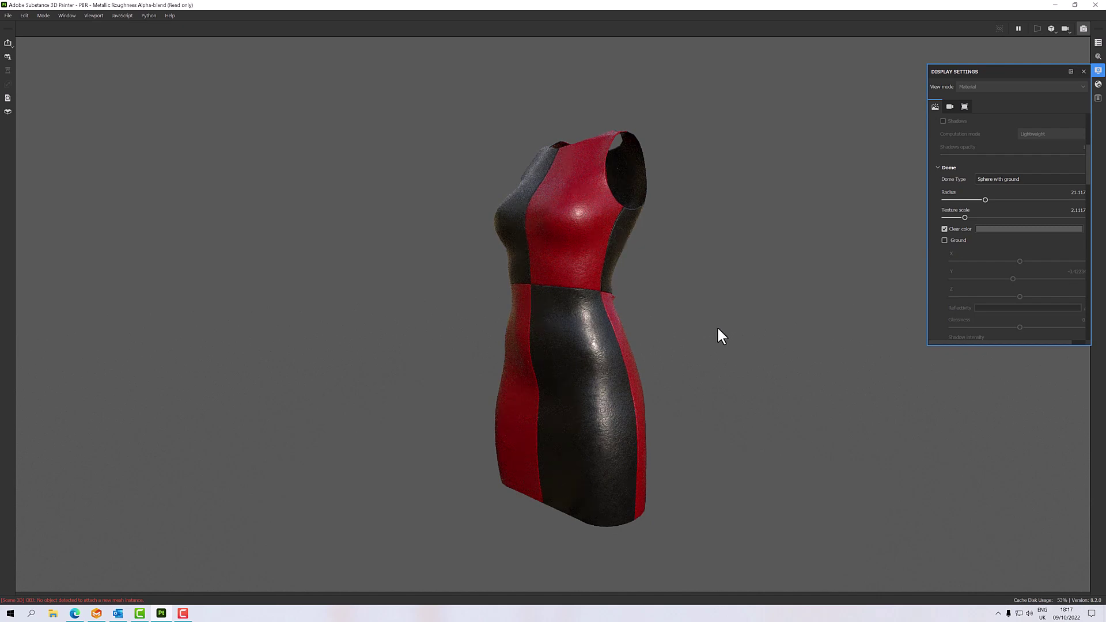
{"action": "scroll", "coordinate": [718, 328], "scroll_direction": "up", "scroll_amount": 2}
{"action": "middle_click_drag", "start_coordinate": [720, 299], "coordinate": [720, 279]}
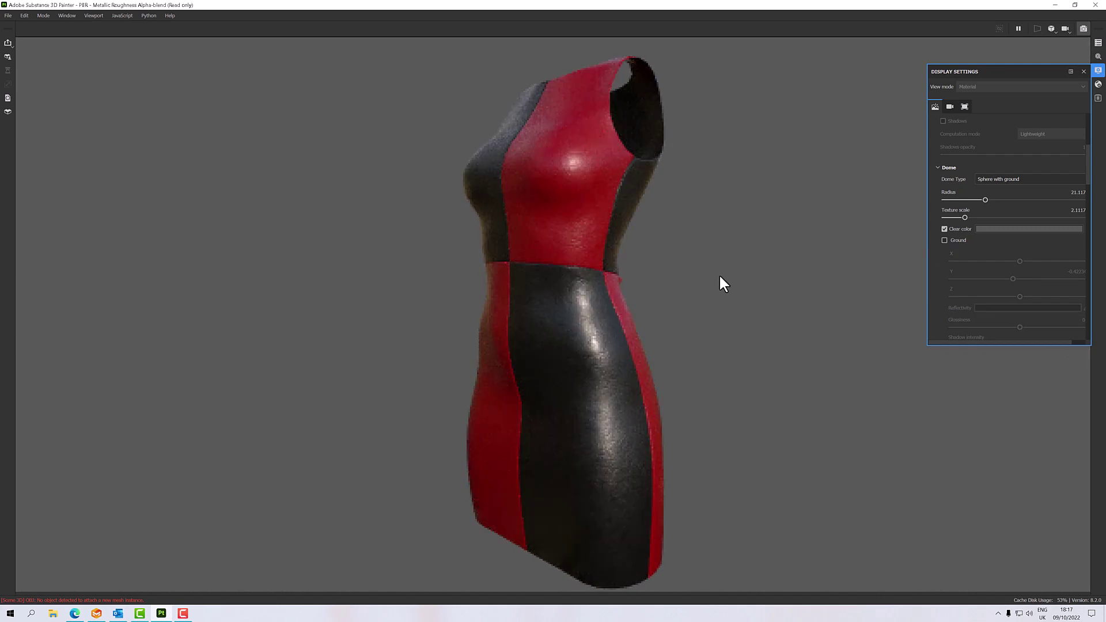